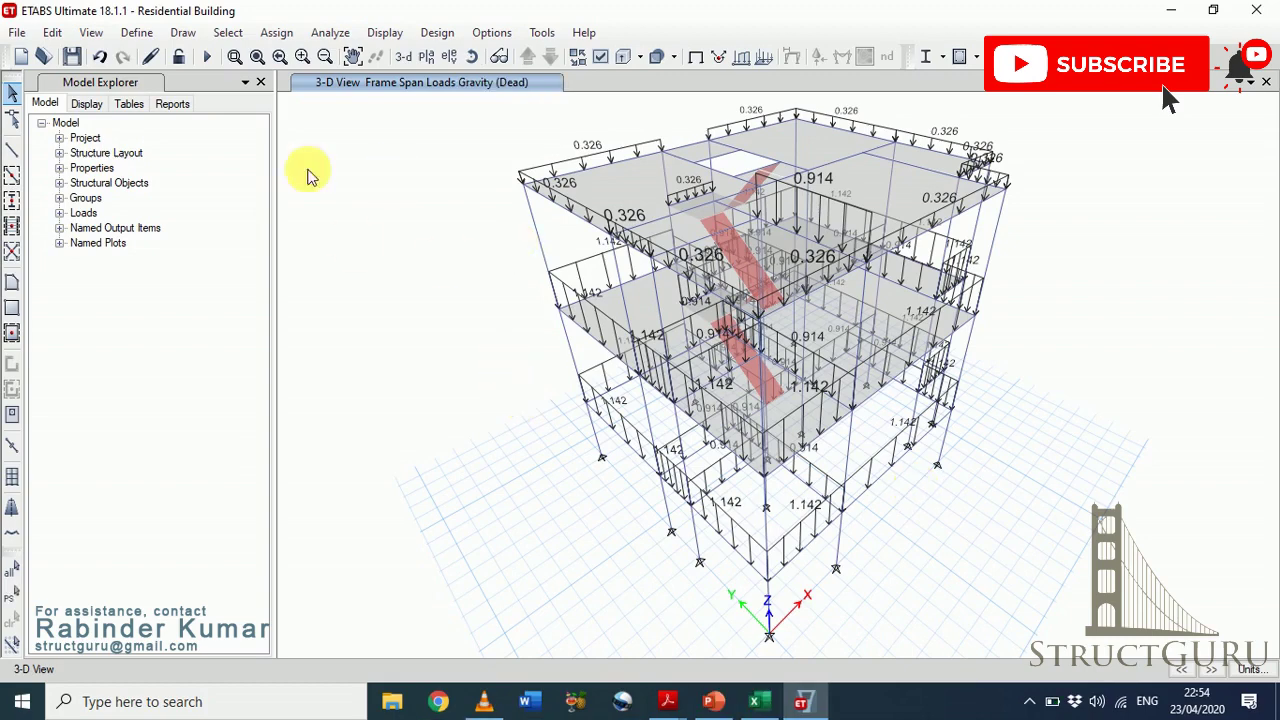
Add a load pattern named EQX with type Seismic and auto lateral load IS 1893:2016
{"action": "left_click", "coordinate": [137, 33]}
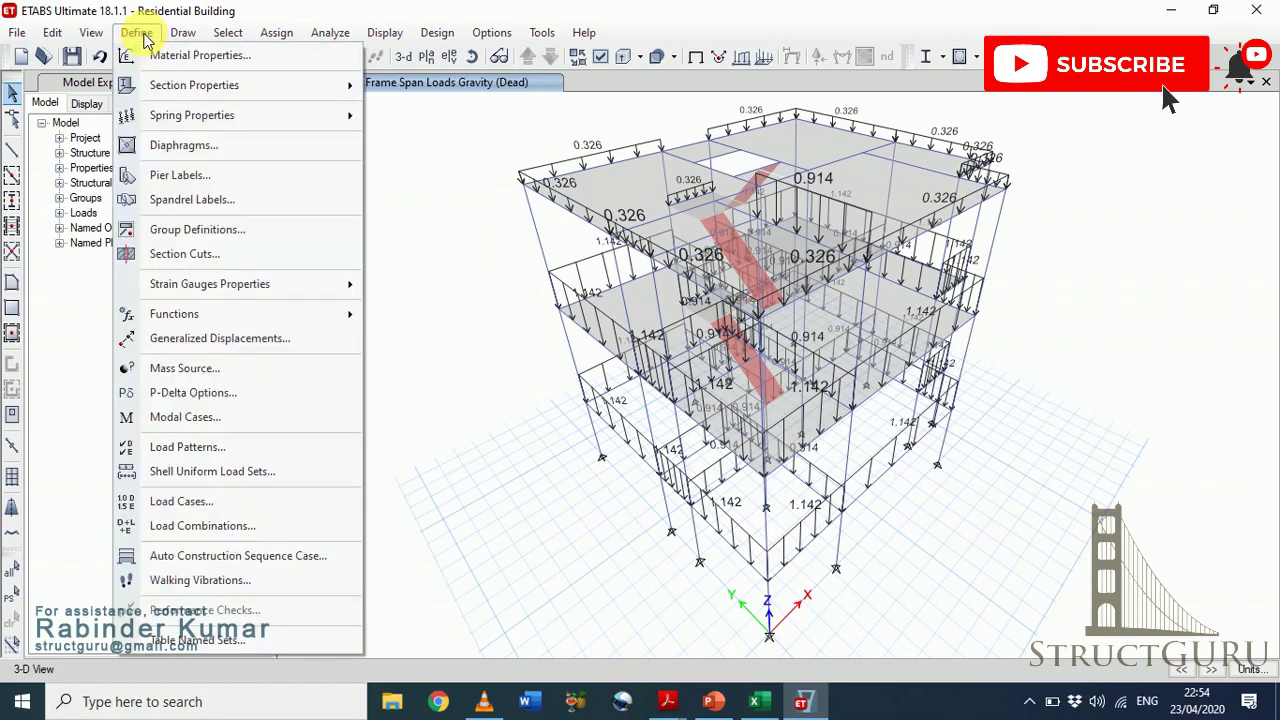
{"action": "left_click", "coordinate": [226, 447]}
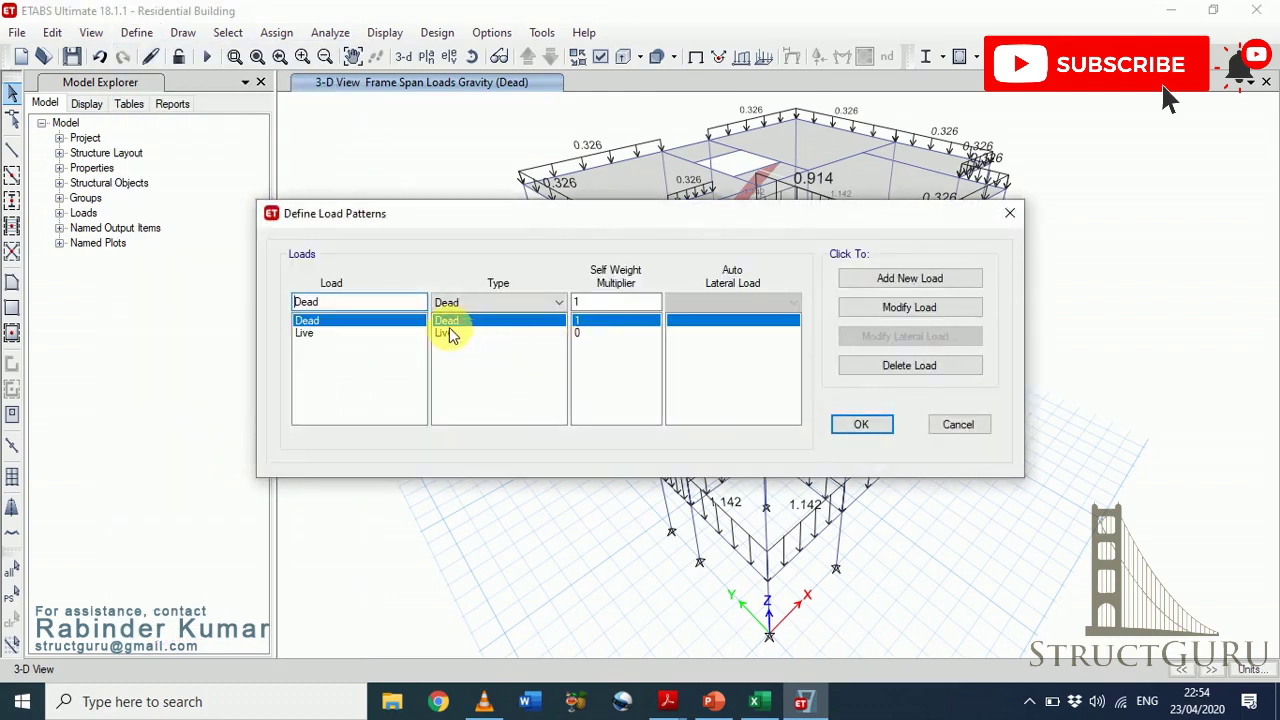
{"action": "double_click", "coordinate": [306, 302]}
{"action": "left_click", "coordinate": [530, 306]}
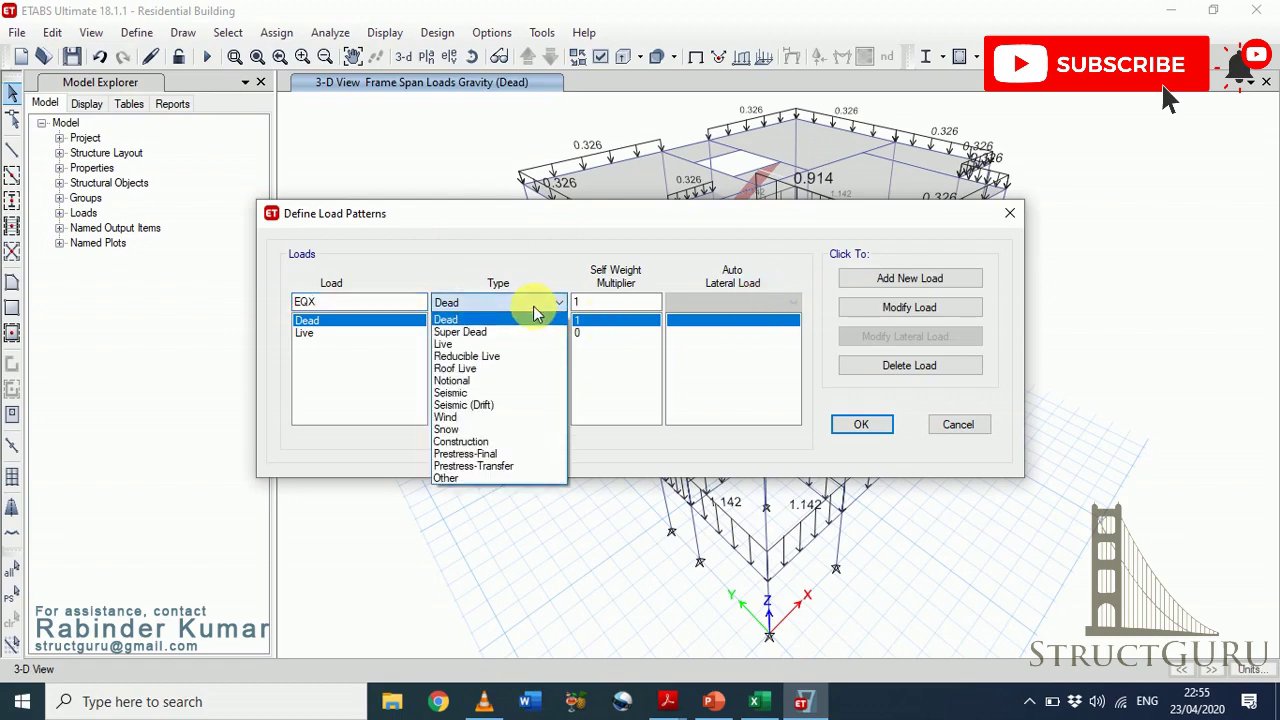
{"action": "left_click", "coordinate": [504, 393]}
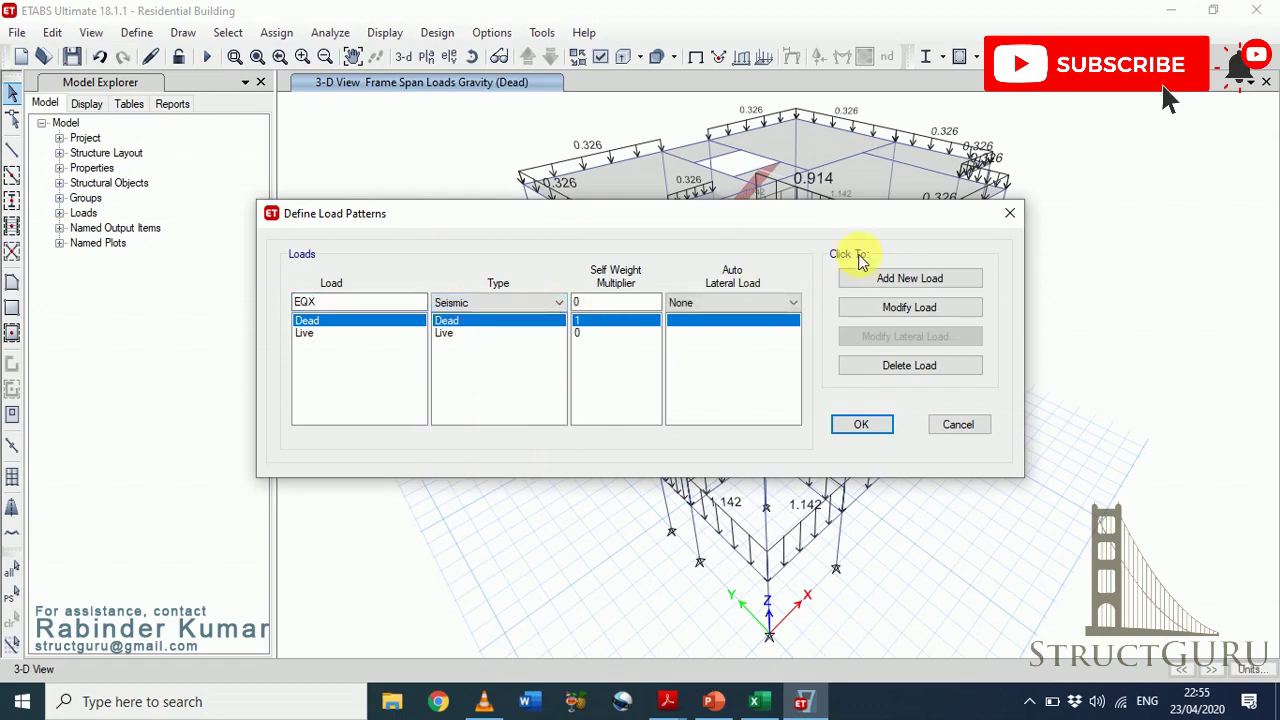
{"action": "left_click", "coordinate": [785, 308]}
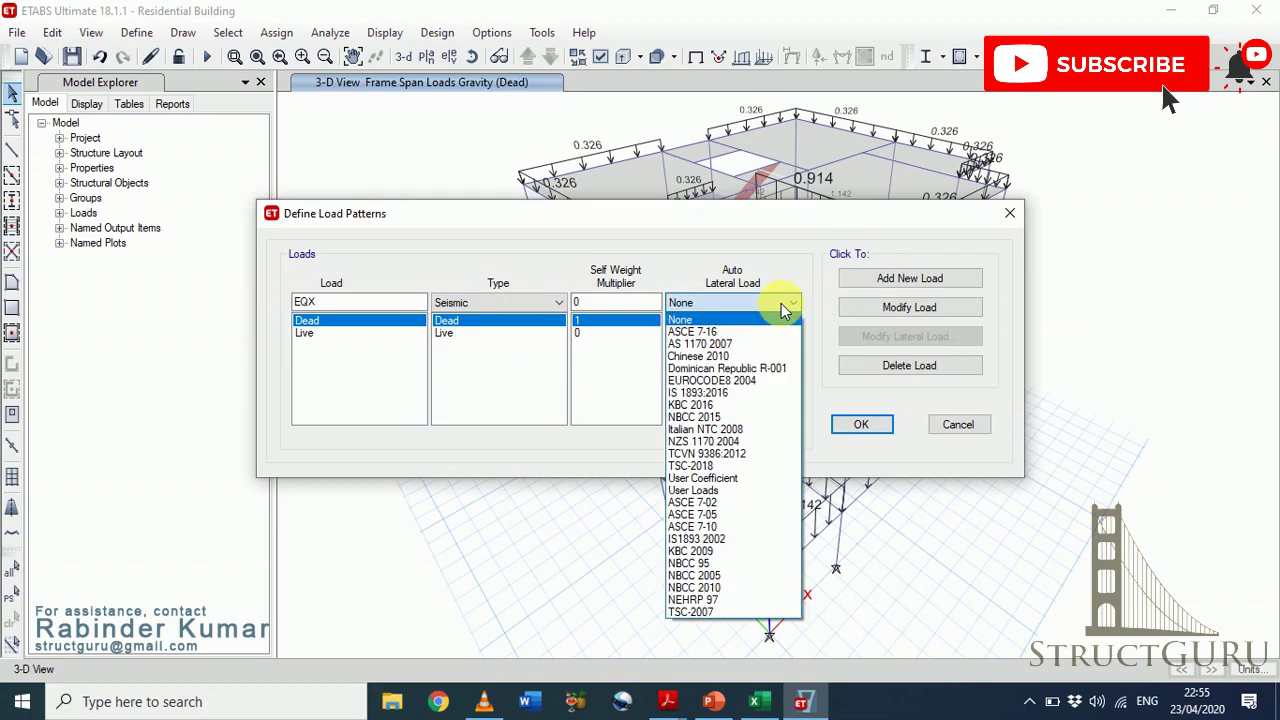
{"action": "left_click", "coordinate": [741, 395]}
{"action": "left_click", "coordinate": [903, 279]}
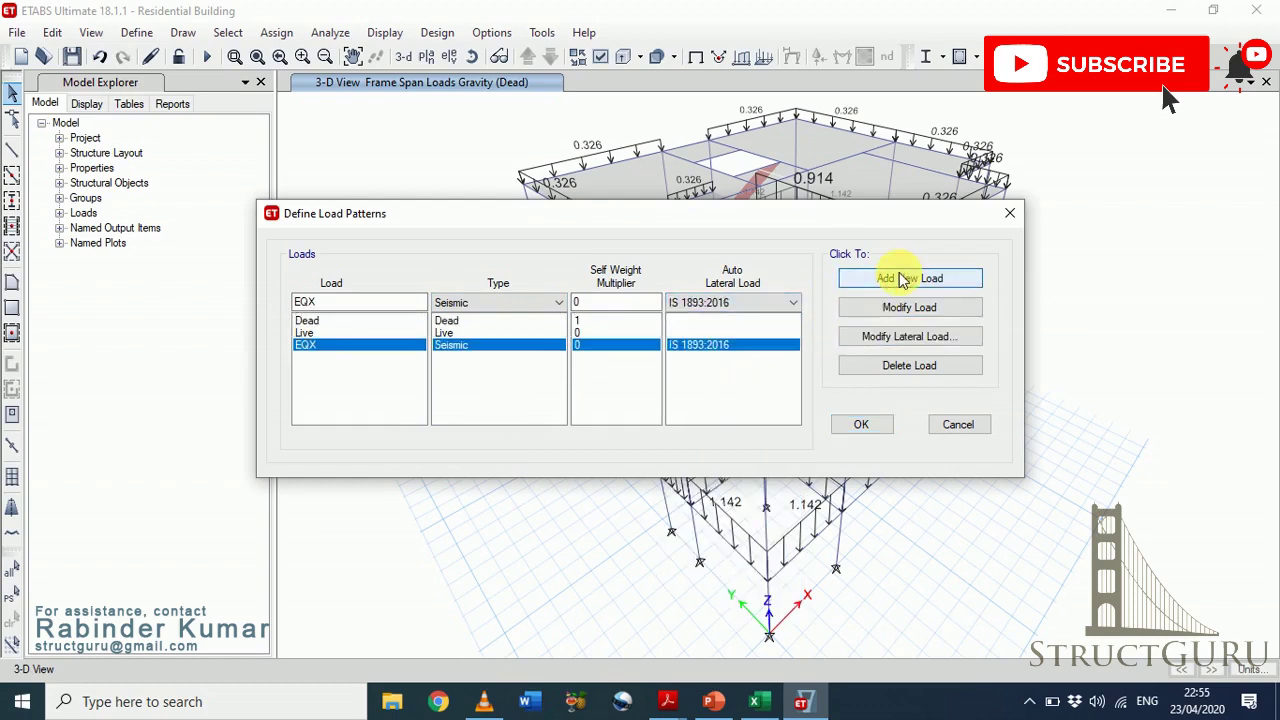
Add a second seismic load pattern named EQy with auto lateral load IS 1893:2016
{"action": "left_click", "coordinate": [355, 303]}
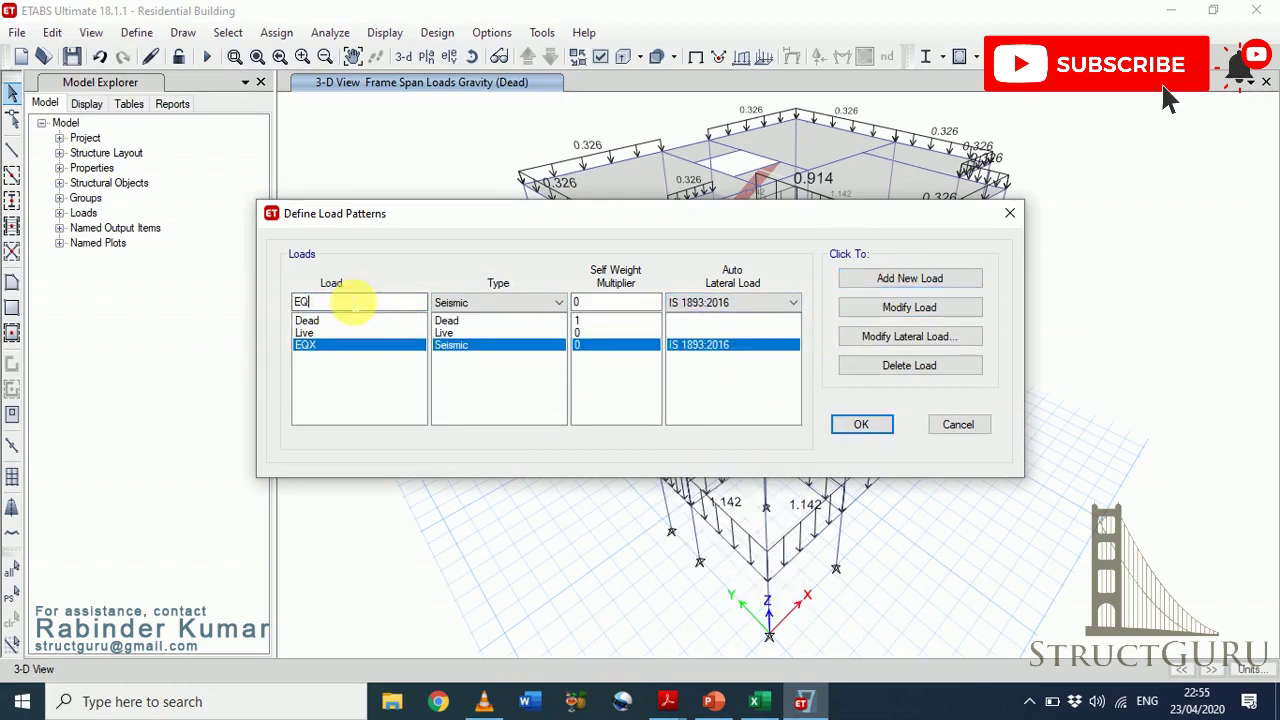
{"action": "type", "text": "y"}
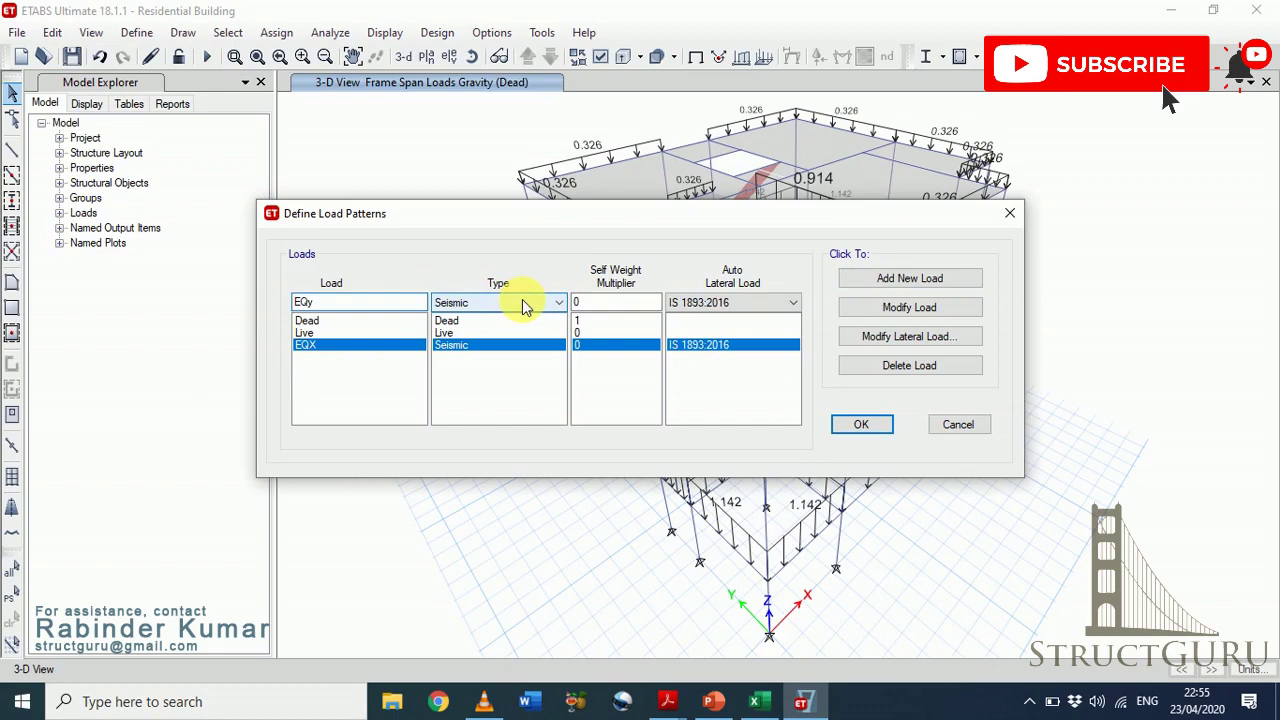
{"action": "left_click", "coordinate": [522, 305]}
{"action": "left_click", "coordinate": [526, 303]}
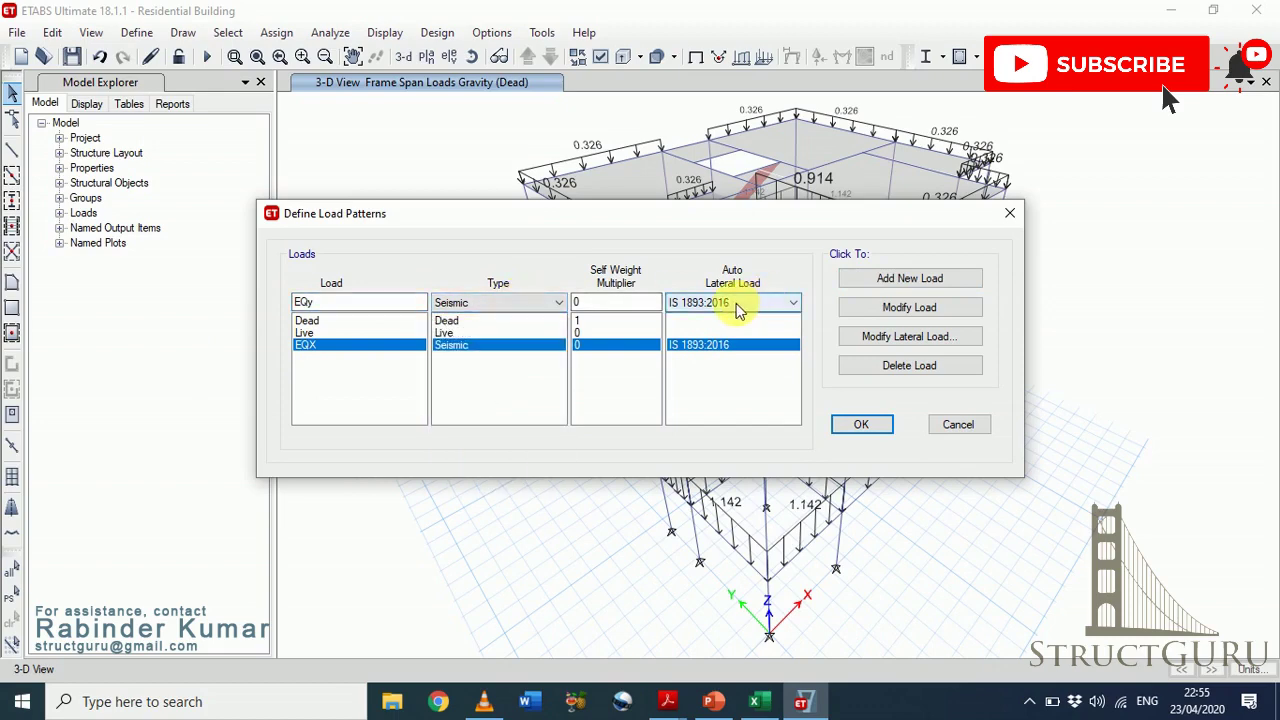
{"action": "left_click", "coordinate": [891, 277]}
Modify the lateral load of EQX so that only X Dir is enabled, without Y directions or eccentricities
{"action": "left_click", "coordinate": [716, 346]}
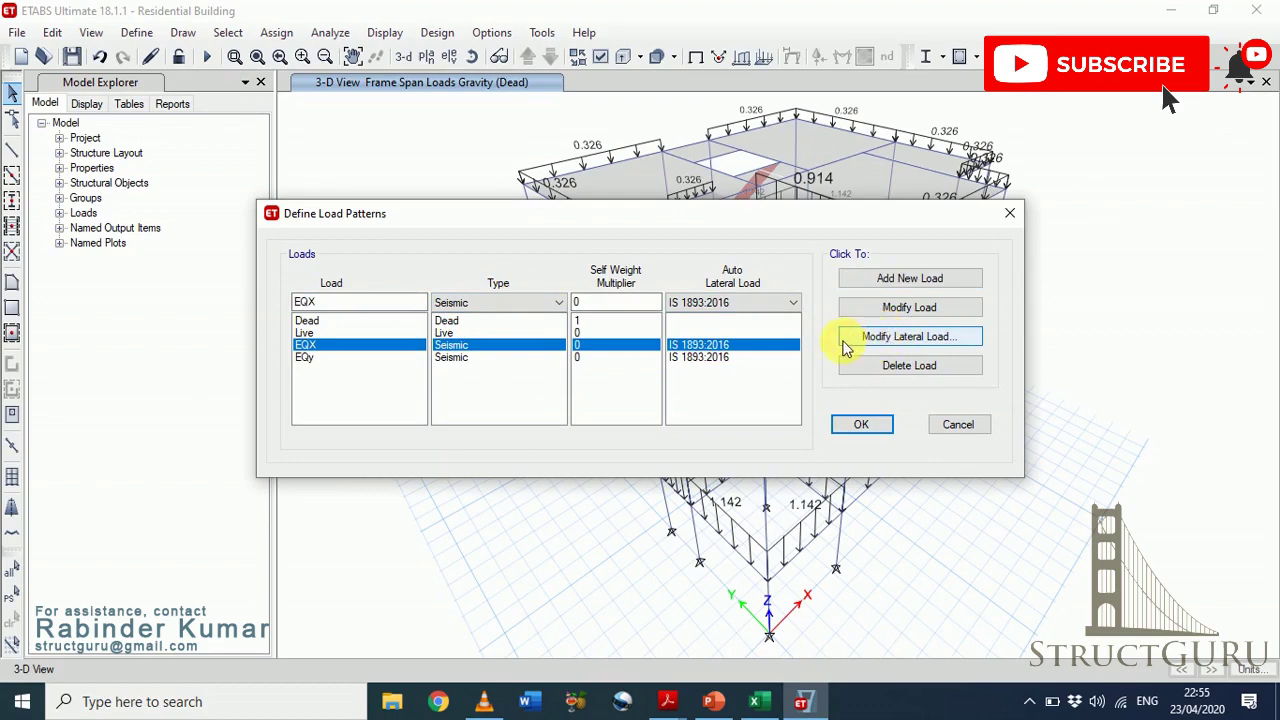
{"action": "left_click", "coordinate": [914, 318]}
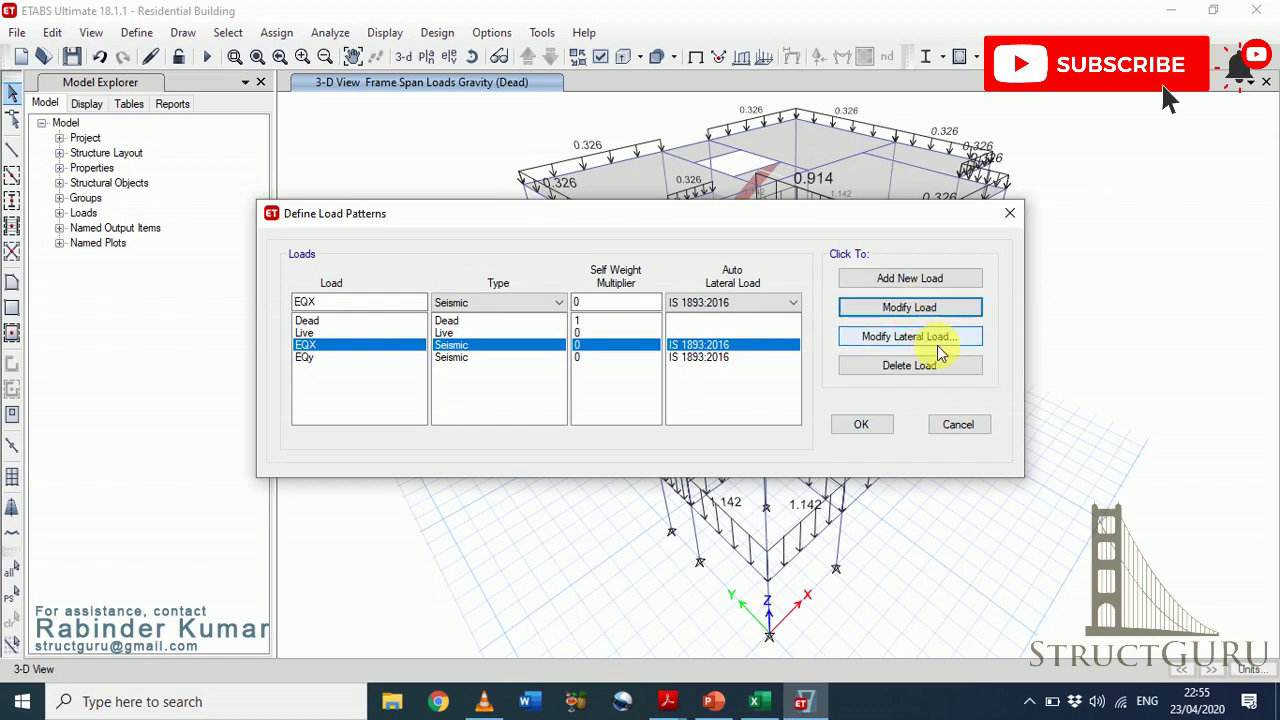
{"action": "left_click", "coordinate": [905, 336]}
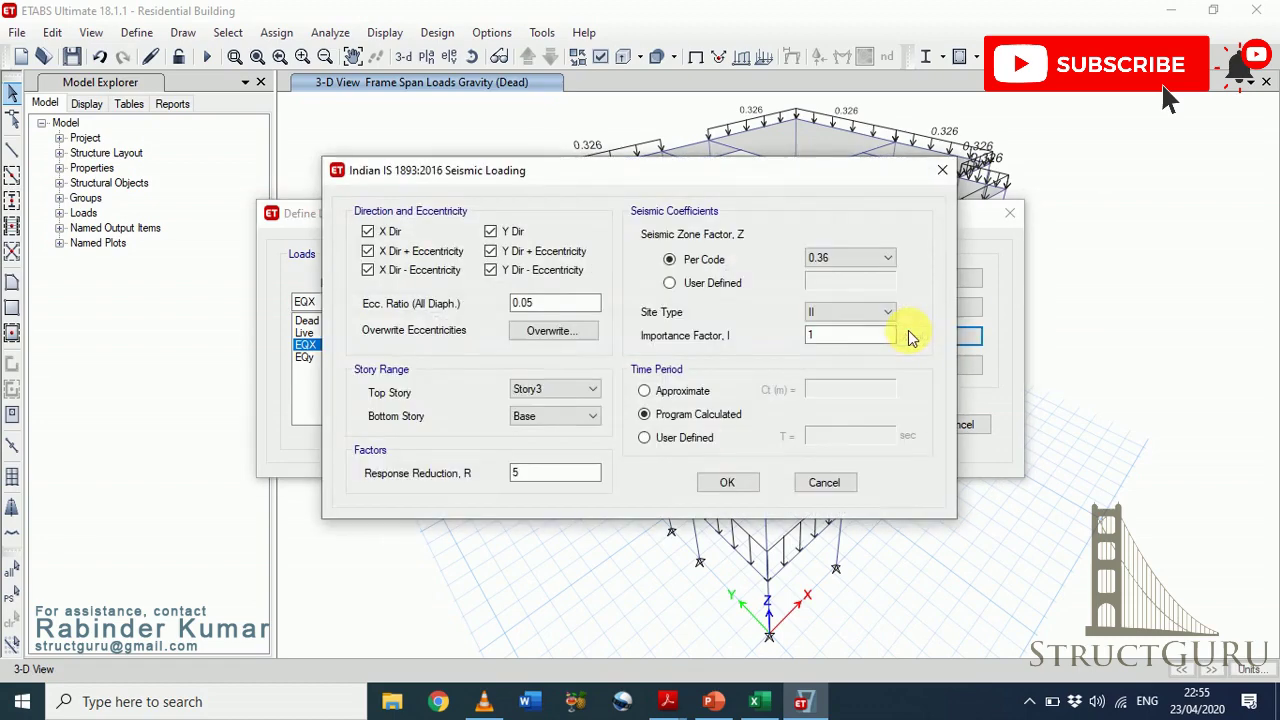
{"action": "left_click", "coordinate": [369, 253]}
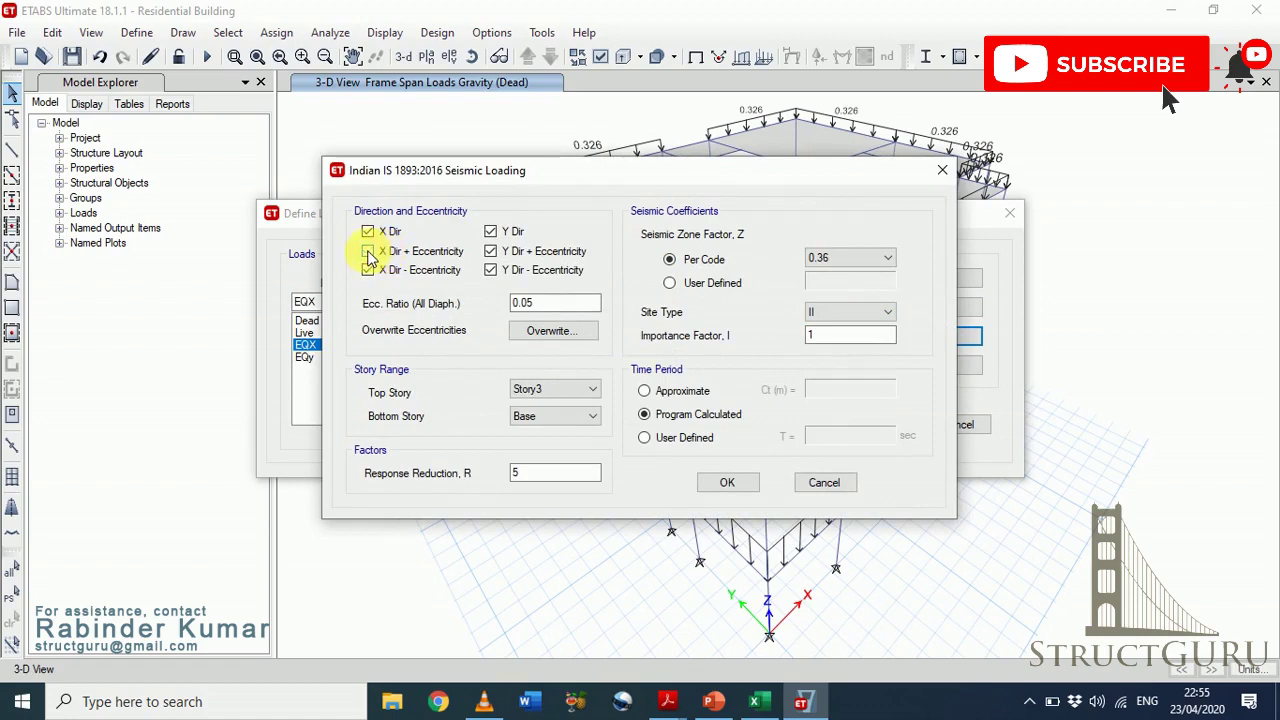
{"action": "left_click", "coordinate": [489, 233]}
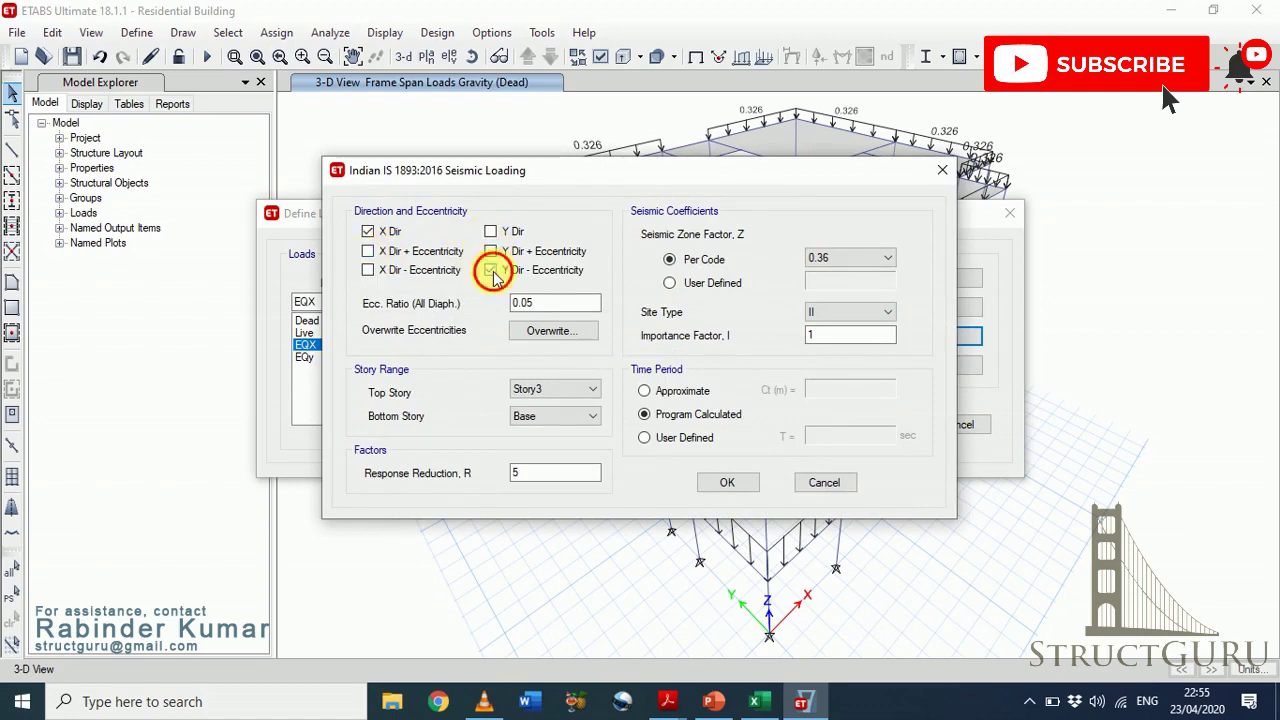
{"action": "left_click", "coordinate": [491, 270]}
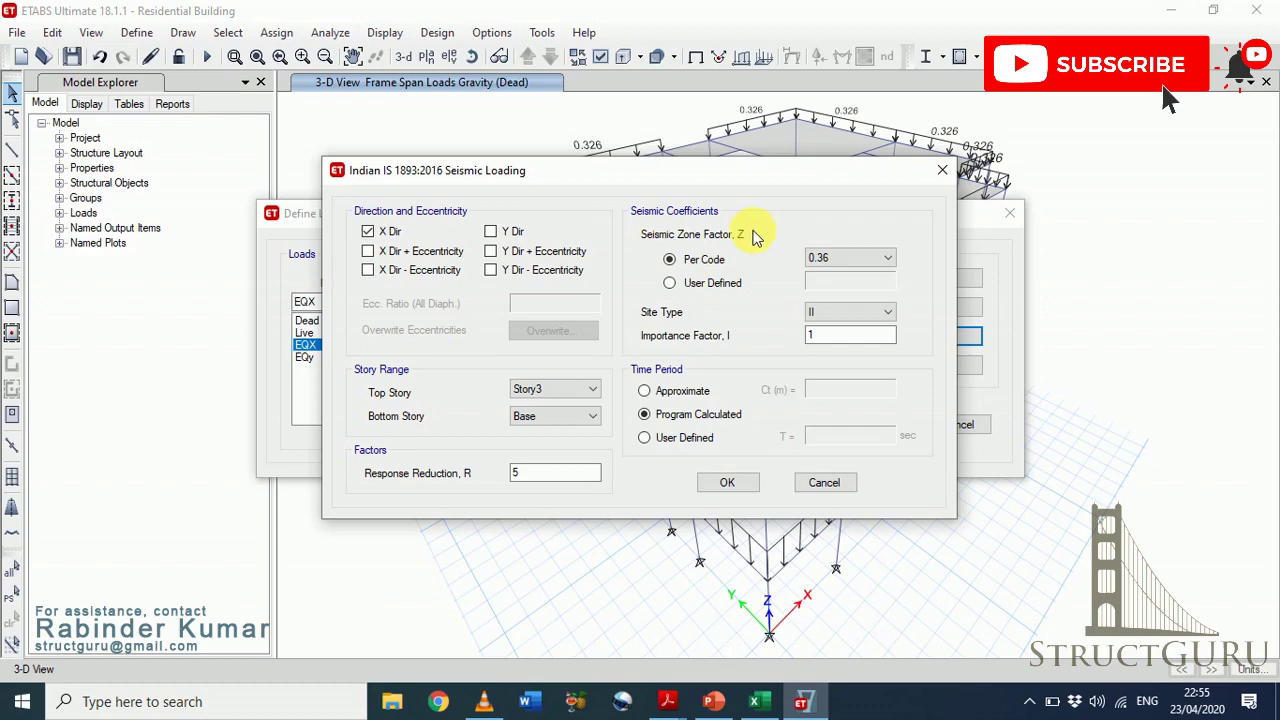
Switch to is.1893.1.2002.pdf in Acrobat Reader and search the code for "bombay"
{"action": "mouse_move", "coordinate": [668, 701]}
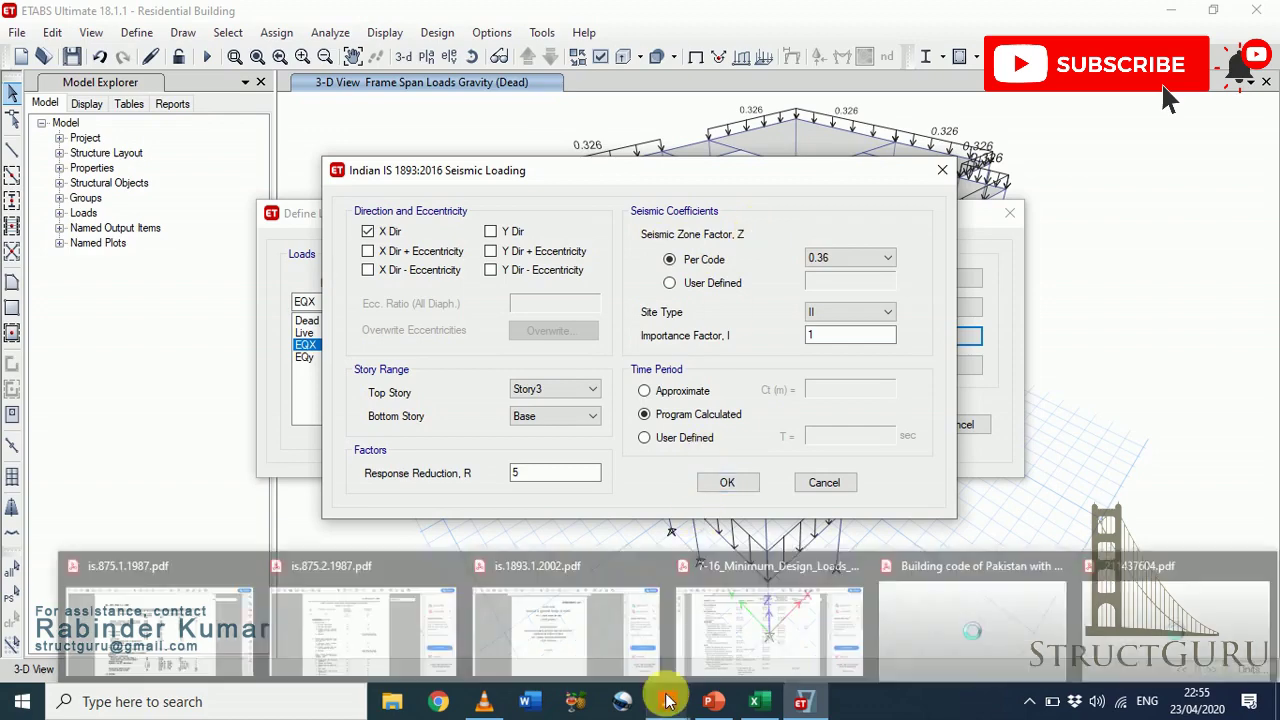
{"action": "mouse_move", "coordinate": [575, 640]}
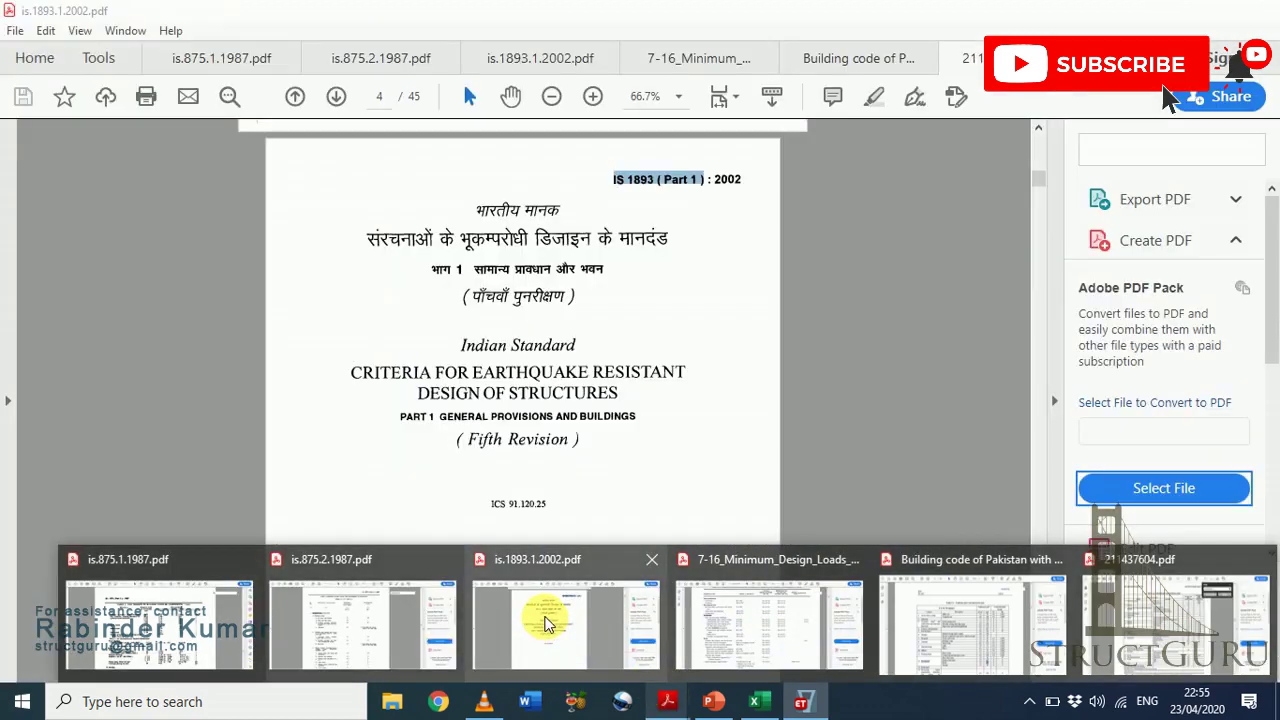
{"action": "left_click", "coordinate": [545, 623]}
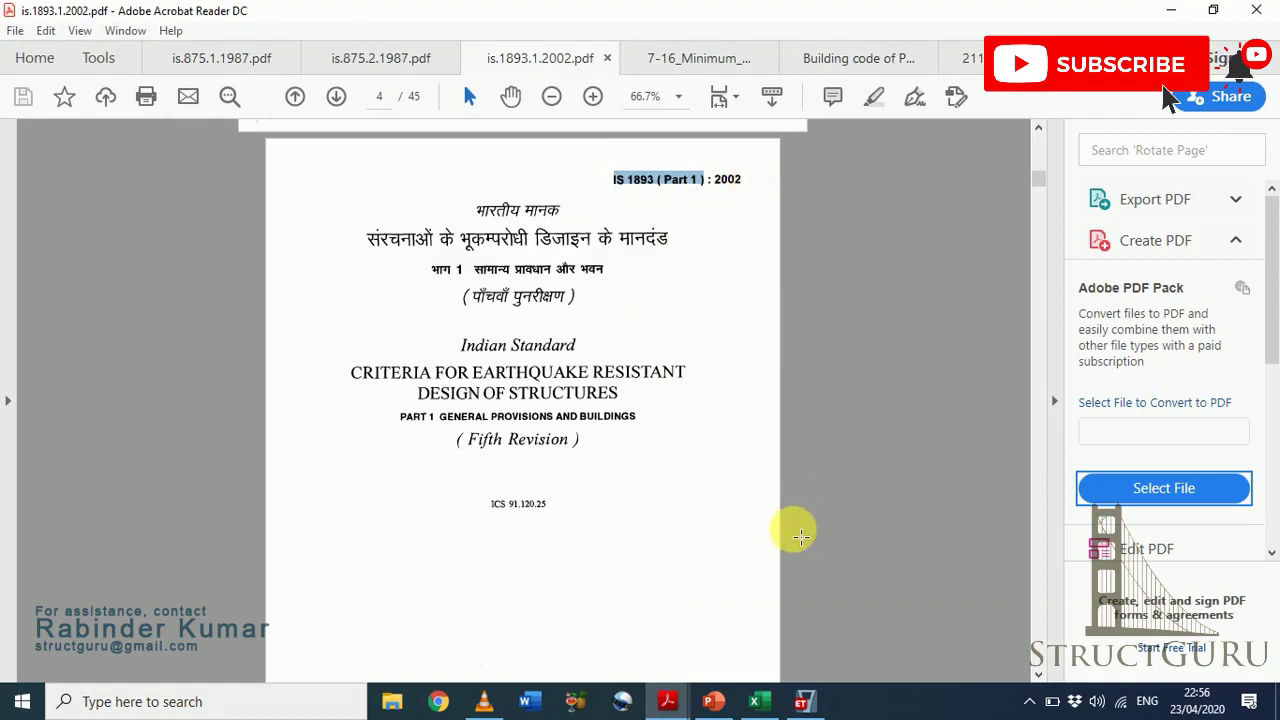
{"action": "mouse_move", "coordinate": [808, 690]}
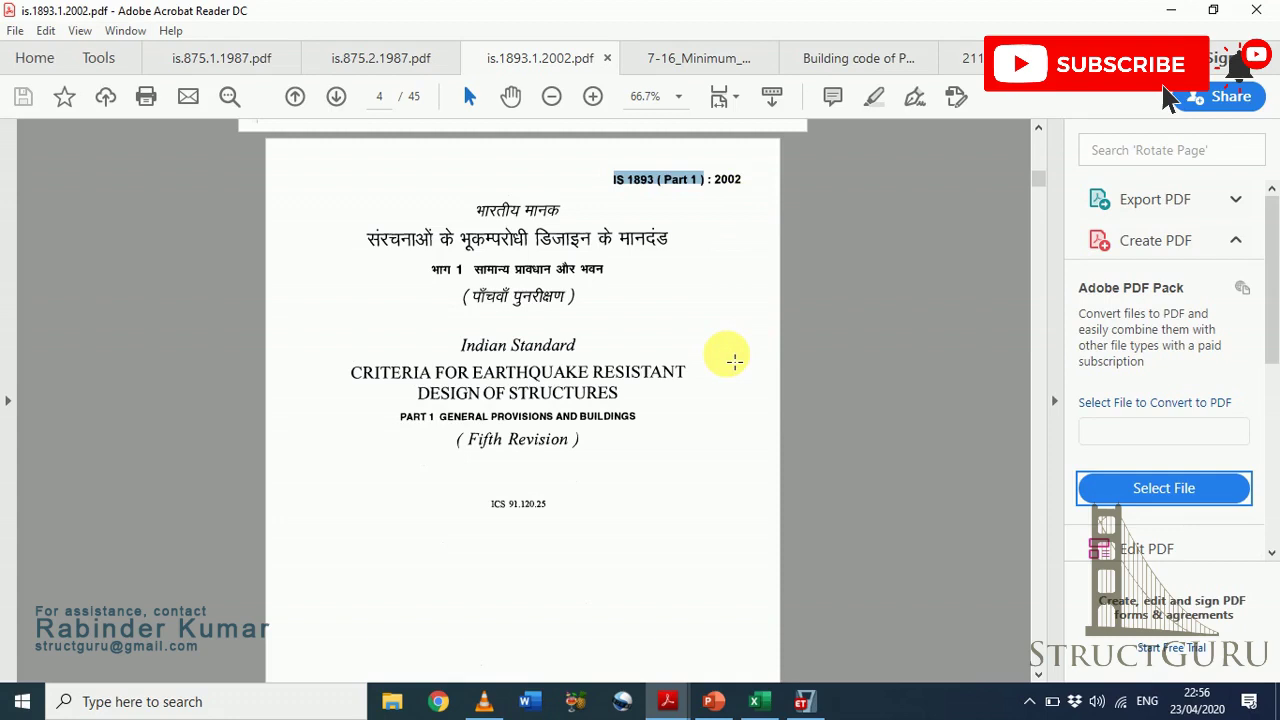
{"action": "key", "text": "ctrl+f"}
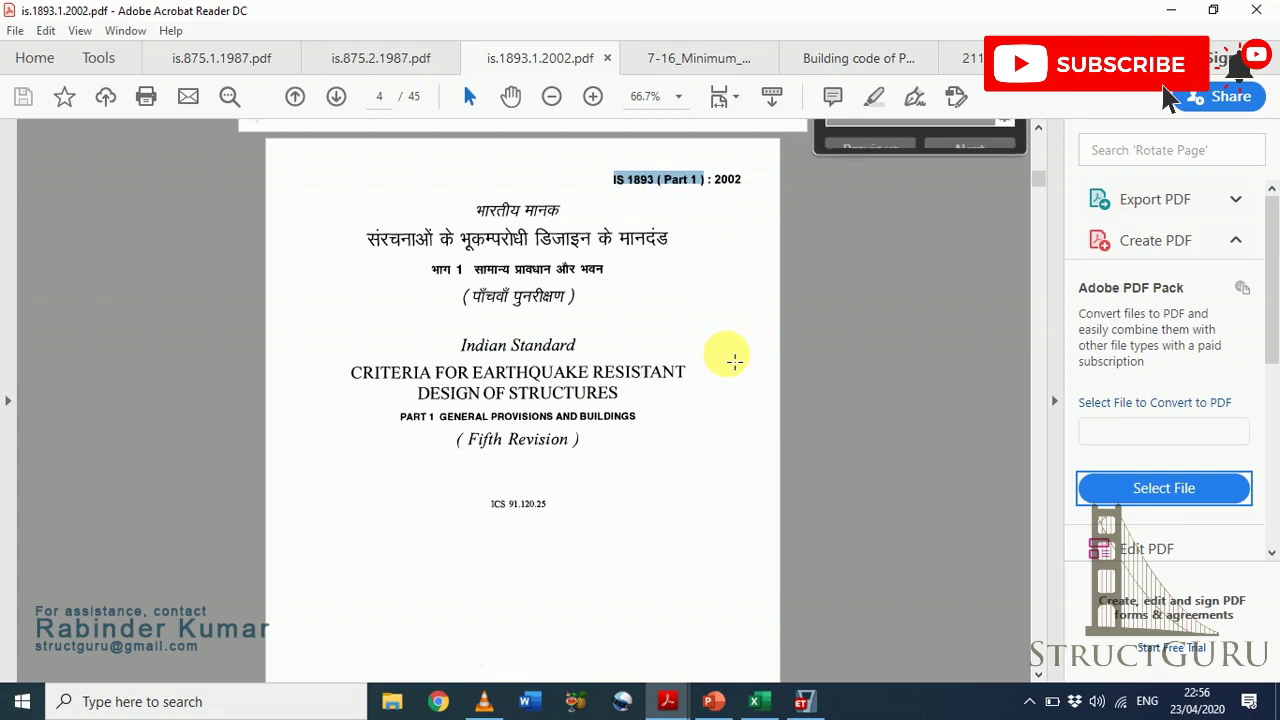
{"action": "type", "text": "bo"}
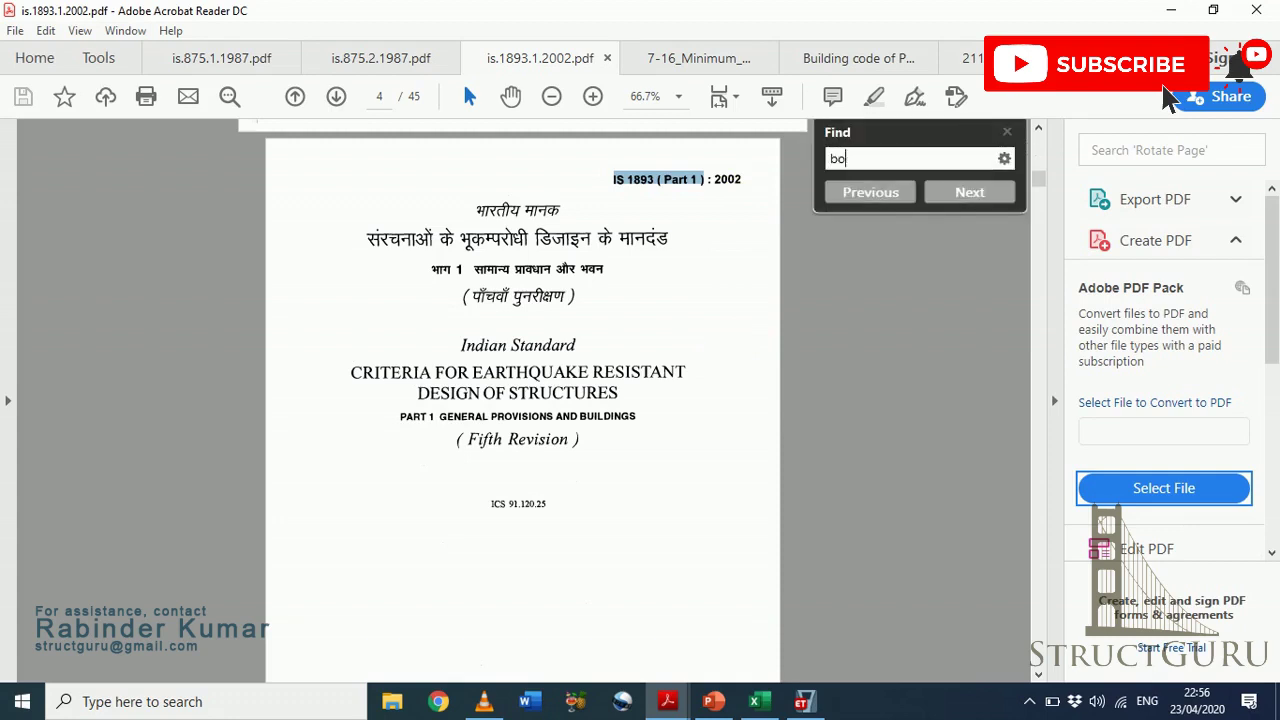
{"action": "key", "text": "BackSpace"}
{"action": "key", "text": "BackSpace"}
{"action": "type", "text": "bombay"}
{"action": "key", "text": "Return"}
{"action": "key", "text": "Return"}
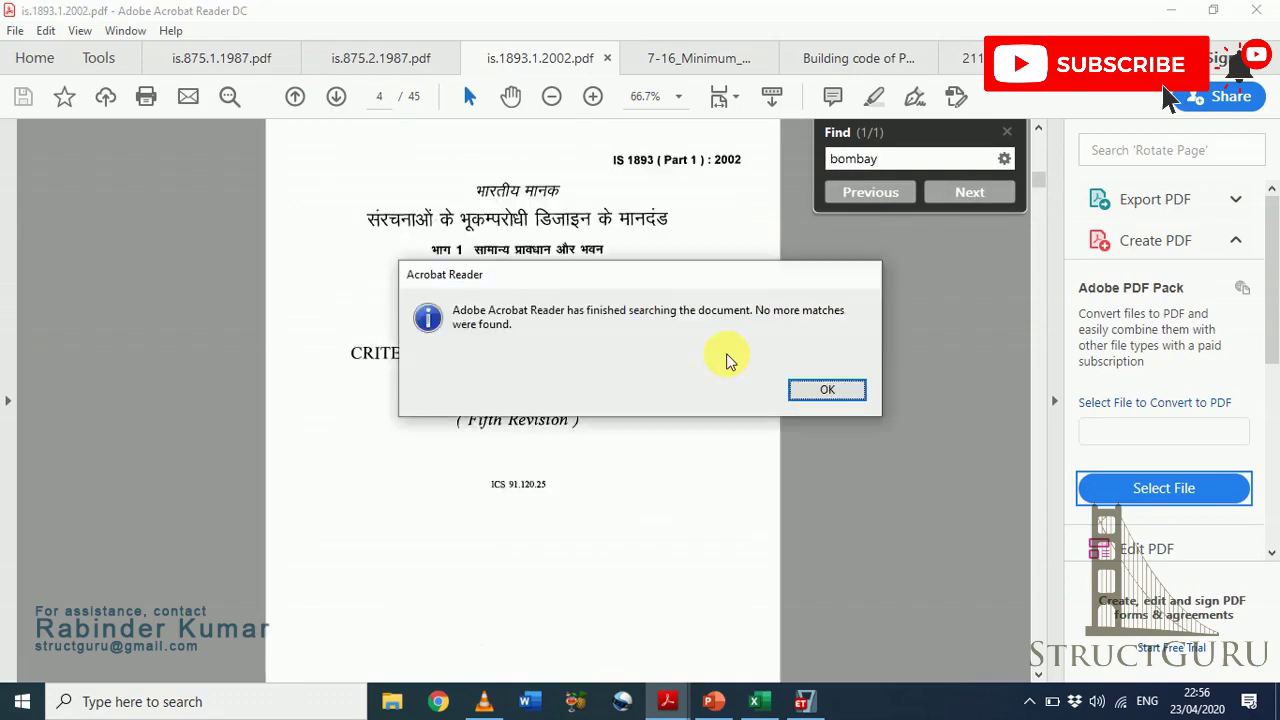
{"action": "left_click", "coordinate": [826, 391]}
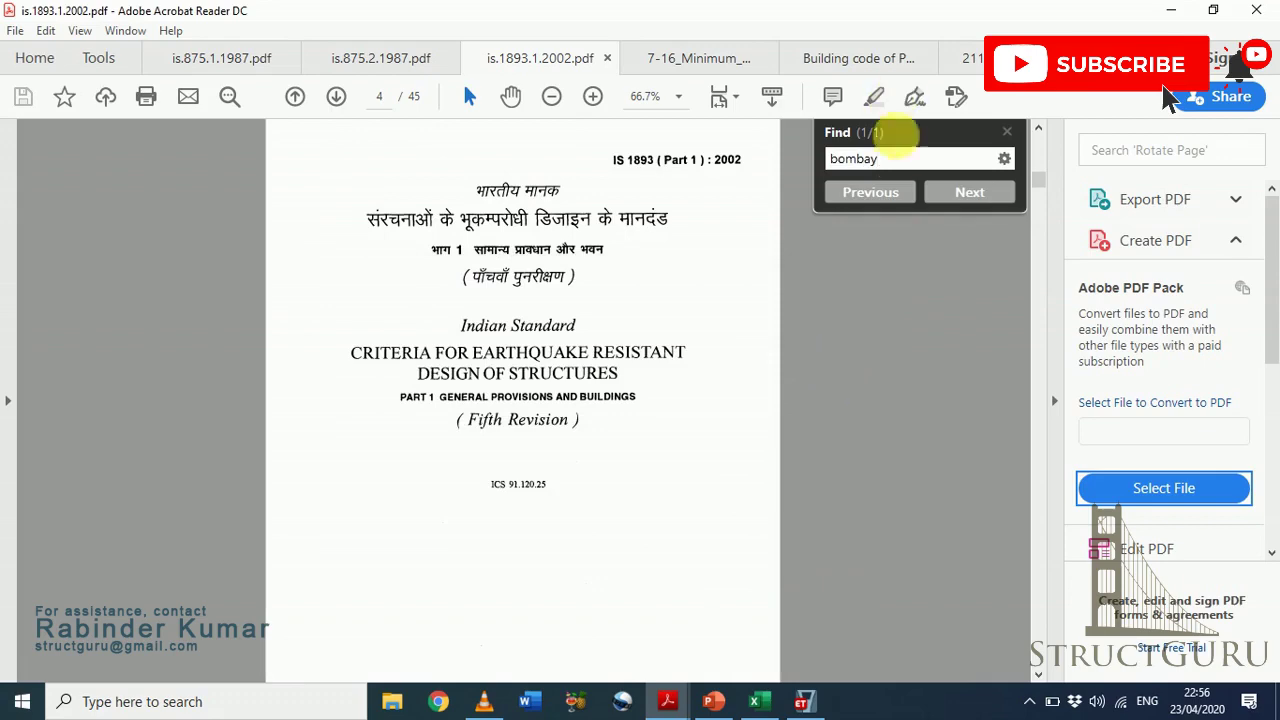
Search the code for "mumbai" and look up the city's zone factor in the town table
{"action": "type", "text": "Mumb"}
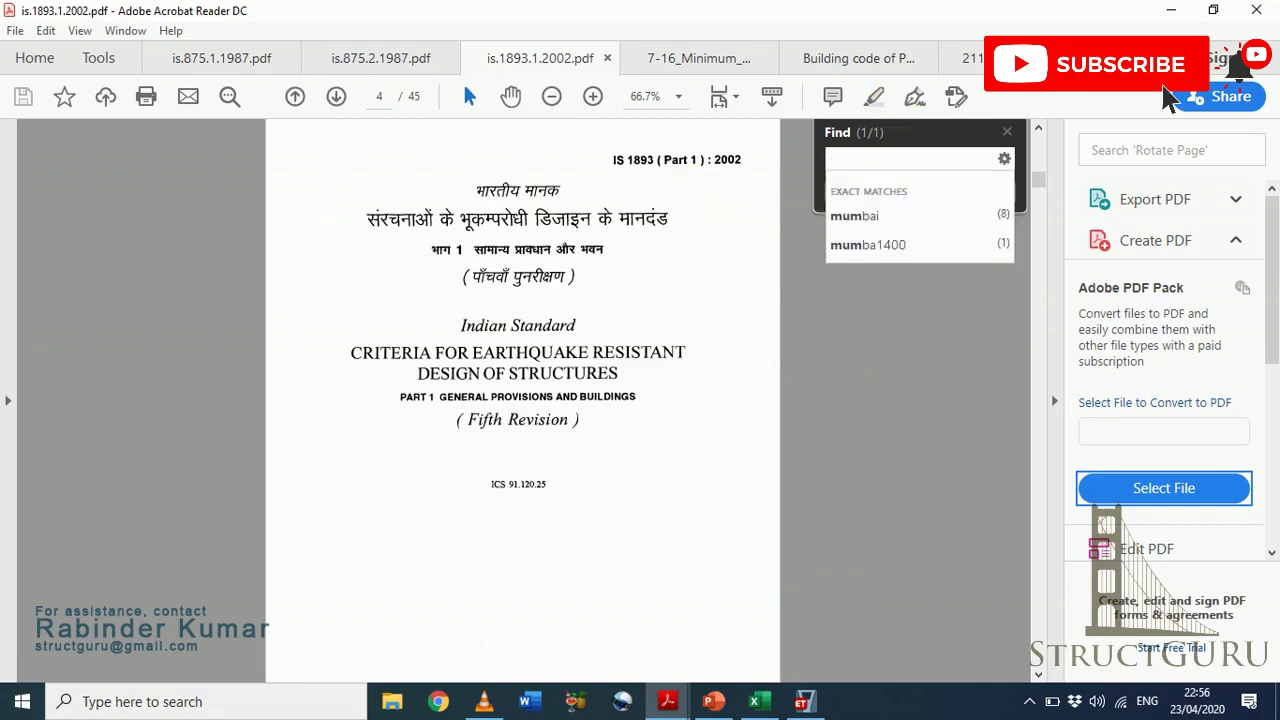
{"action": "left_click", "coordinate": [840, 215]}
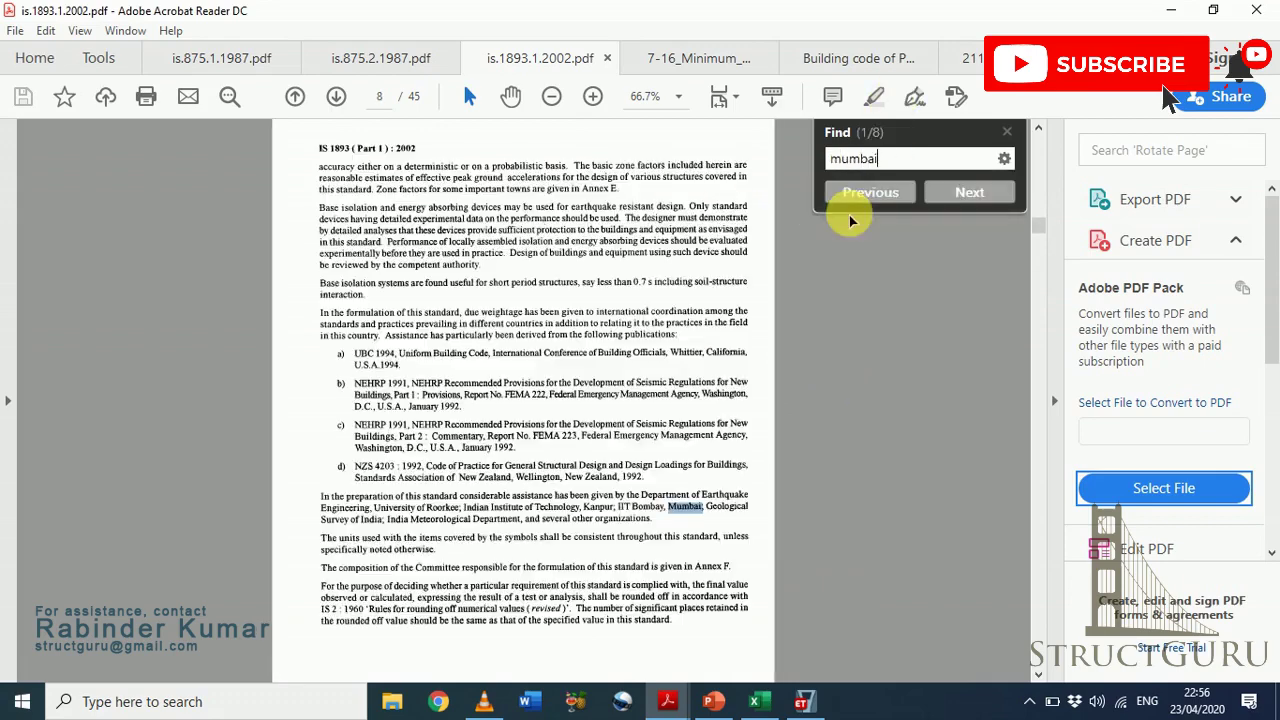
{"action": "left_click", "coordinate": [952, 193]}
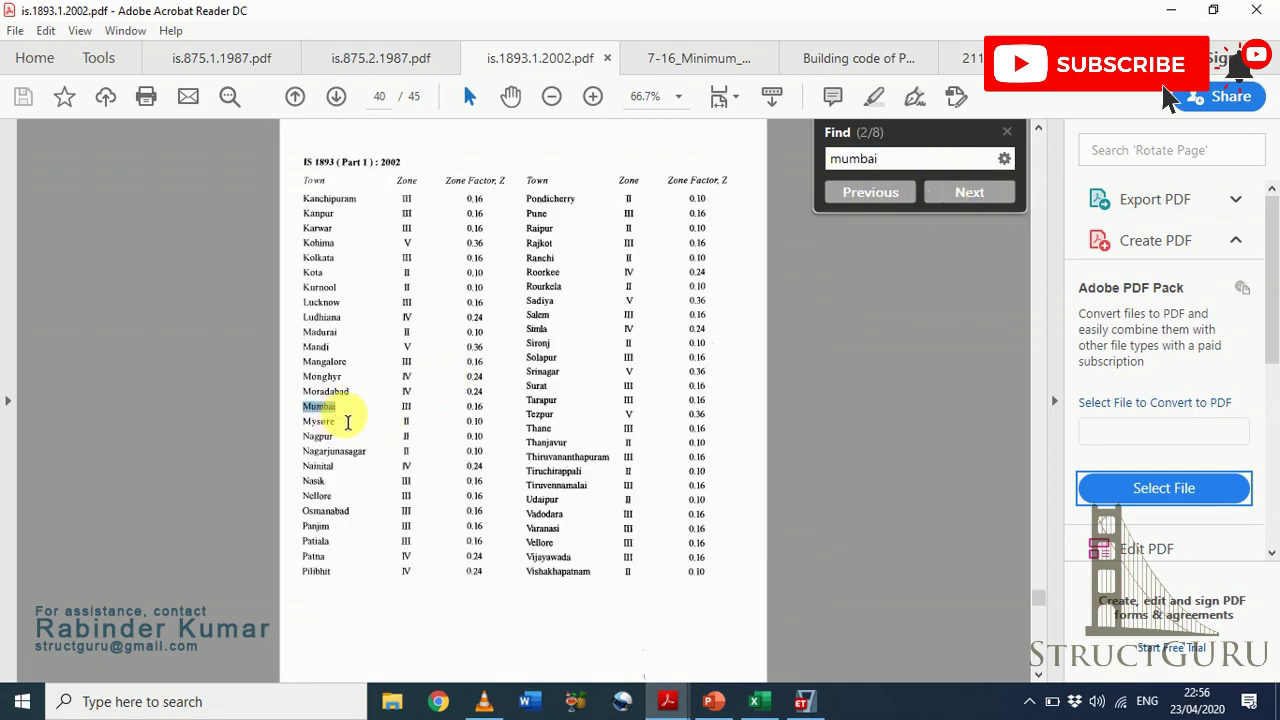
{"action": "left_click_drag", "start_coordinate": [402, 418], "coordinate": [489, 417]}
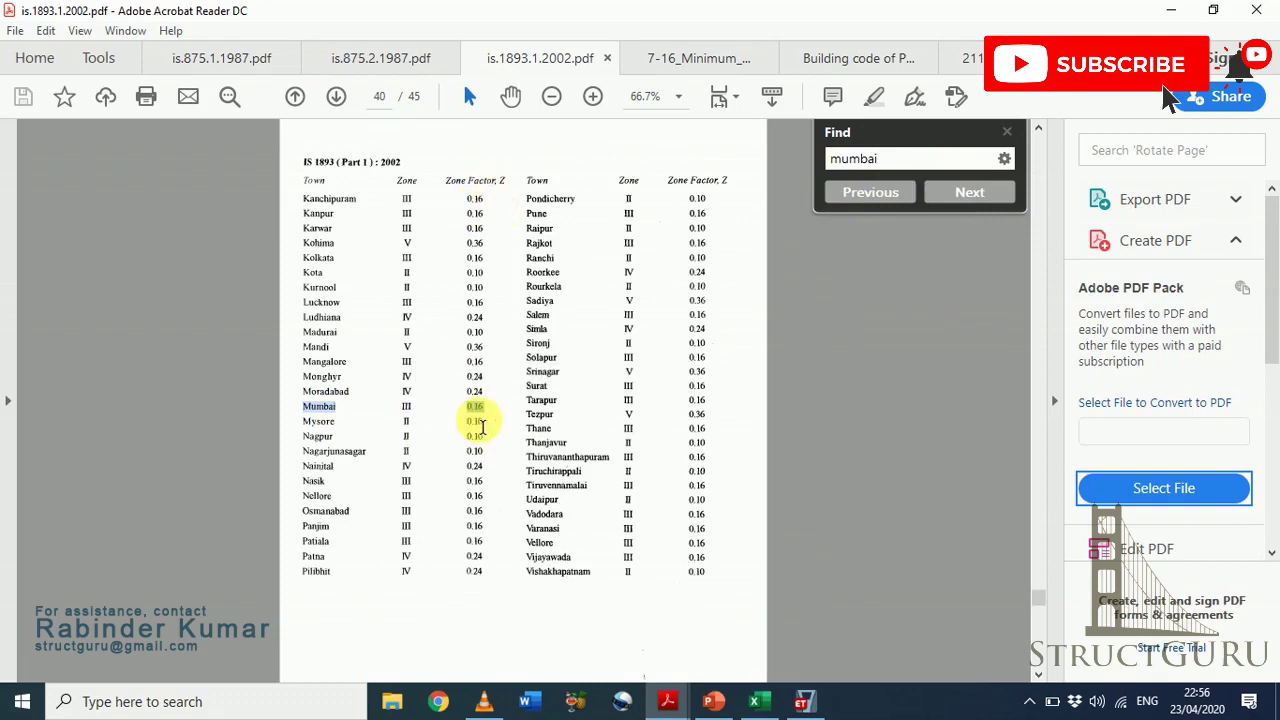
Switch back to ETABS and set the per-code seismic zone factor Z of EQX to 0.16
{"action": "left_click", "coordinate": [801, 700]}
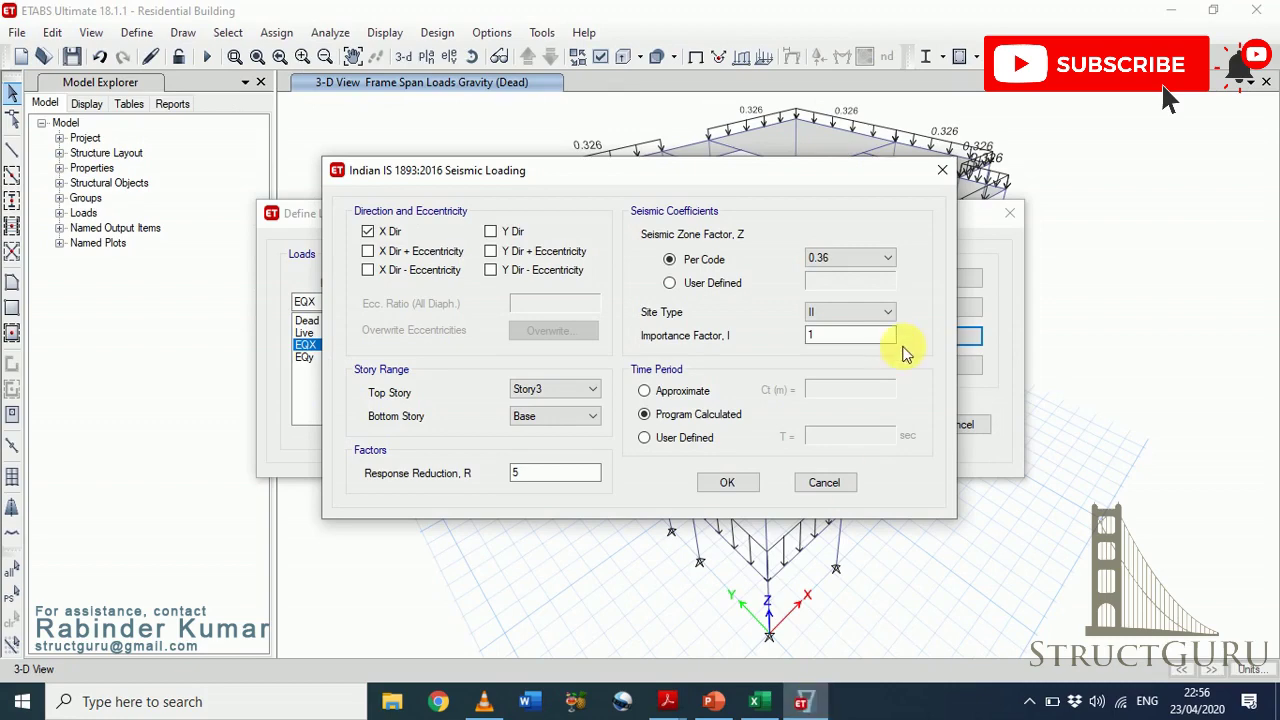
{"action": "left_click", "coordinate": [884, 259]}
{"action": "left_click", "coordinate": [863, 289]}
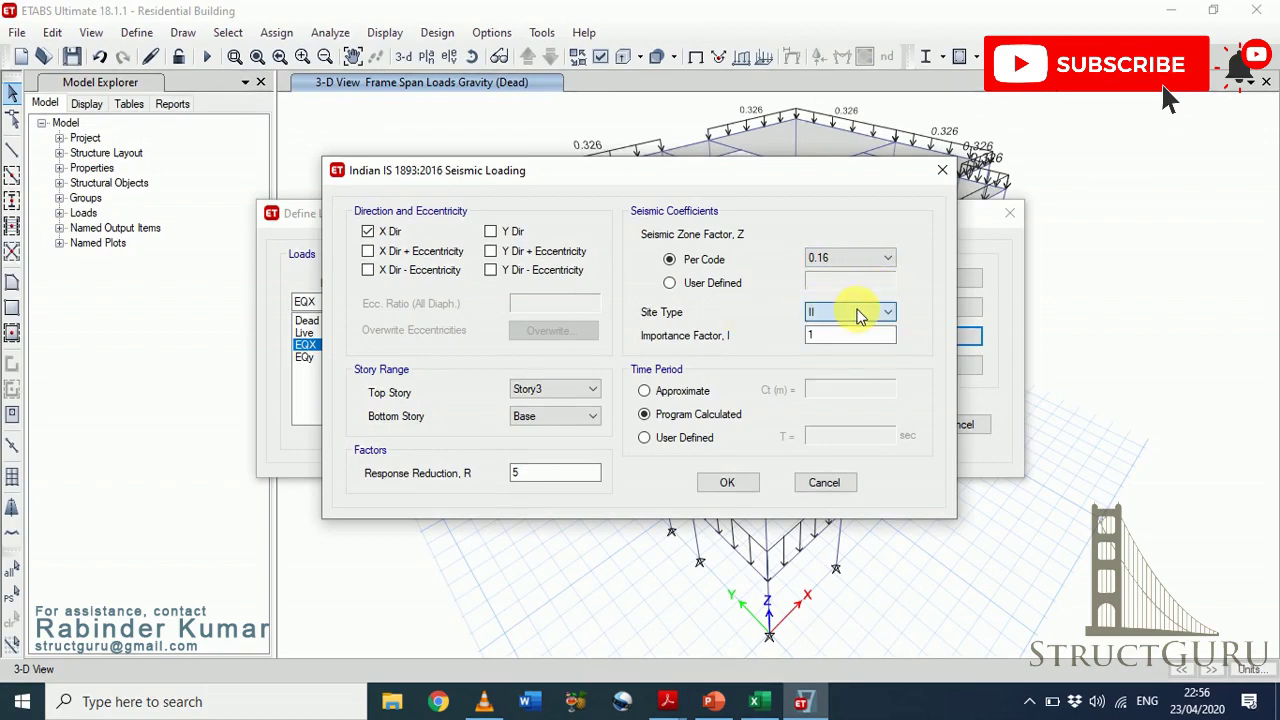
Switch to is.1893.1.2002.pdf in Acrobat Reader and search the code for "site"
{"action": "left_click", "coordinate": [803, 703]}
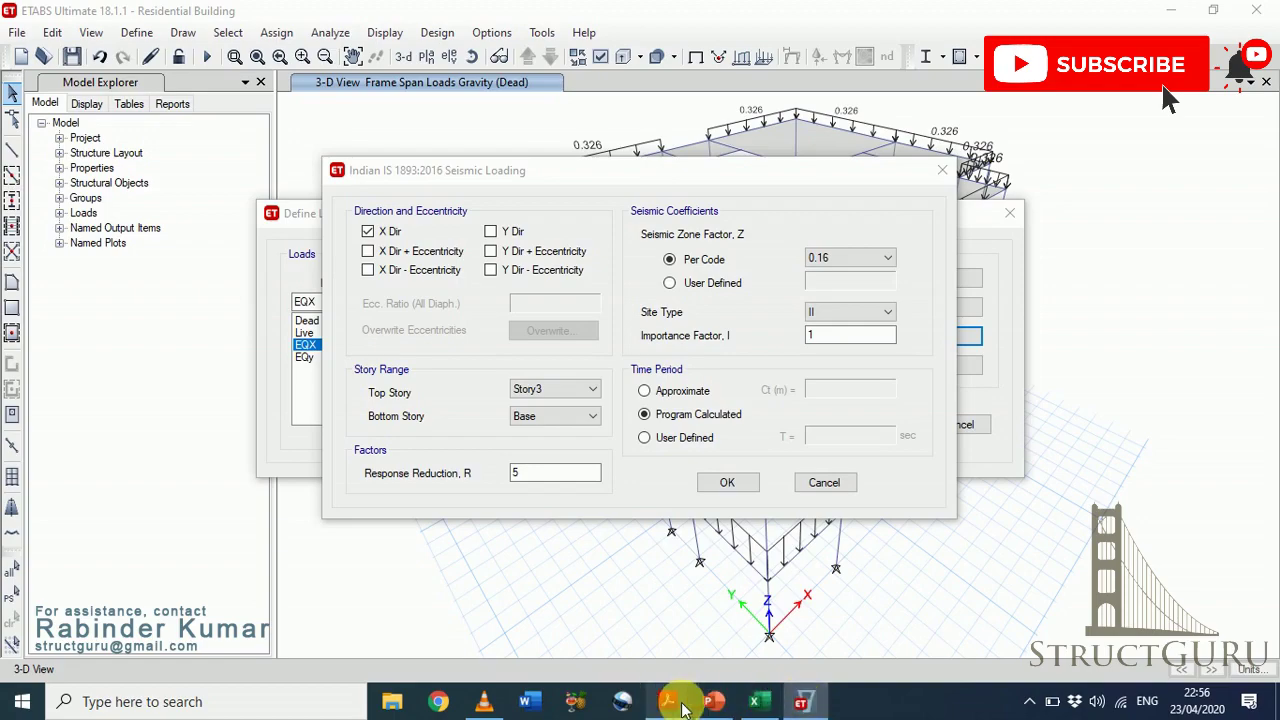
{"action": "mouse_move", "coordinate": [668, 701]}
{"action": "mouse_move", "coordinate": [815, 638]}
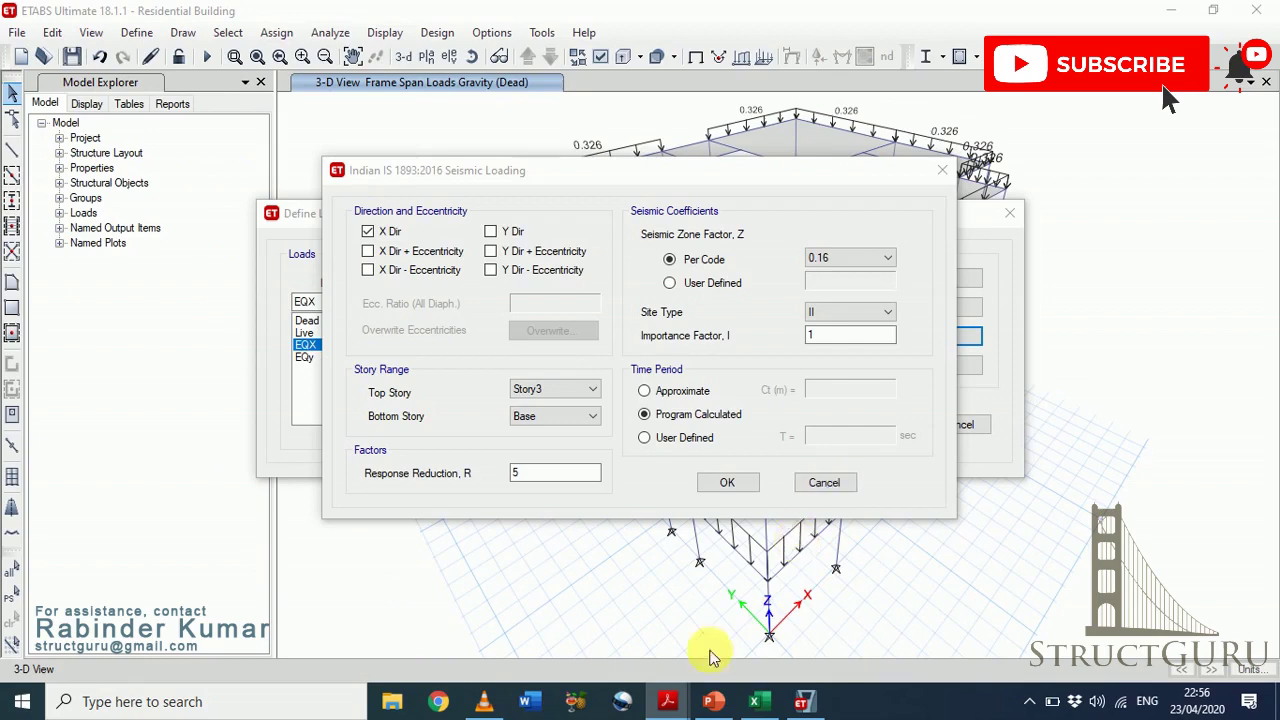
{"action": "left_click", "coordinate": [668, 701]}
{"action": "mouse_move", "coordinate": [670, 700]}
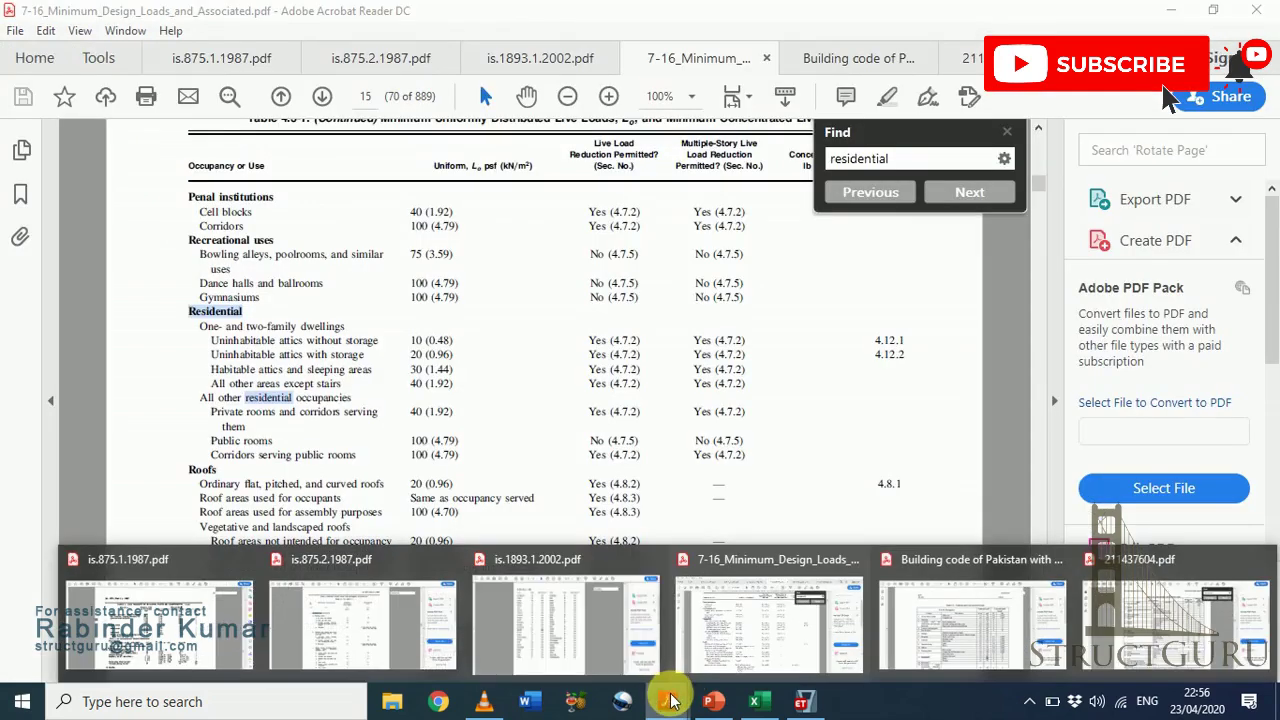
{"action": "left_click", "coordinate": [528, 632]}
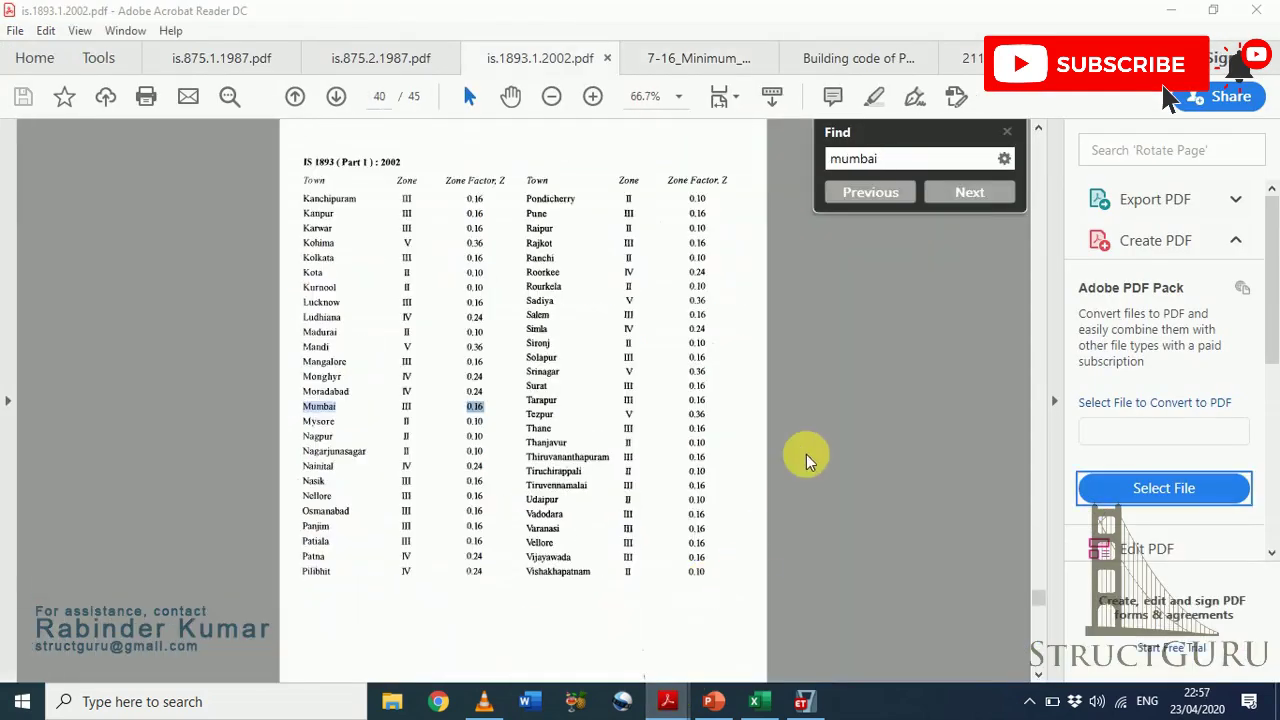
{"action": "double_click", "coordinate": [891, 157]}
{"action": "type", "text": "s"}
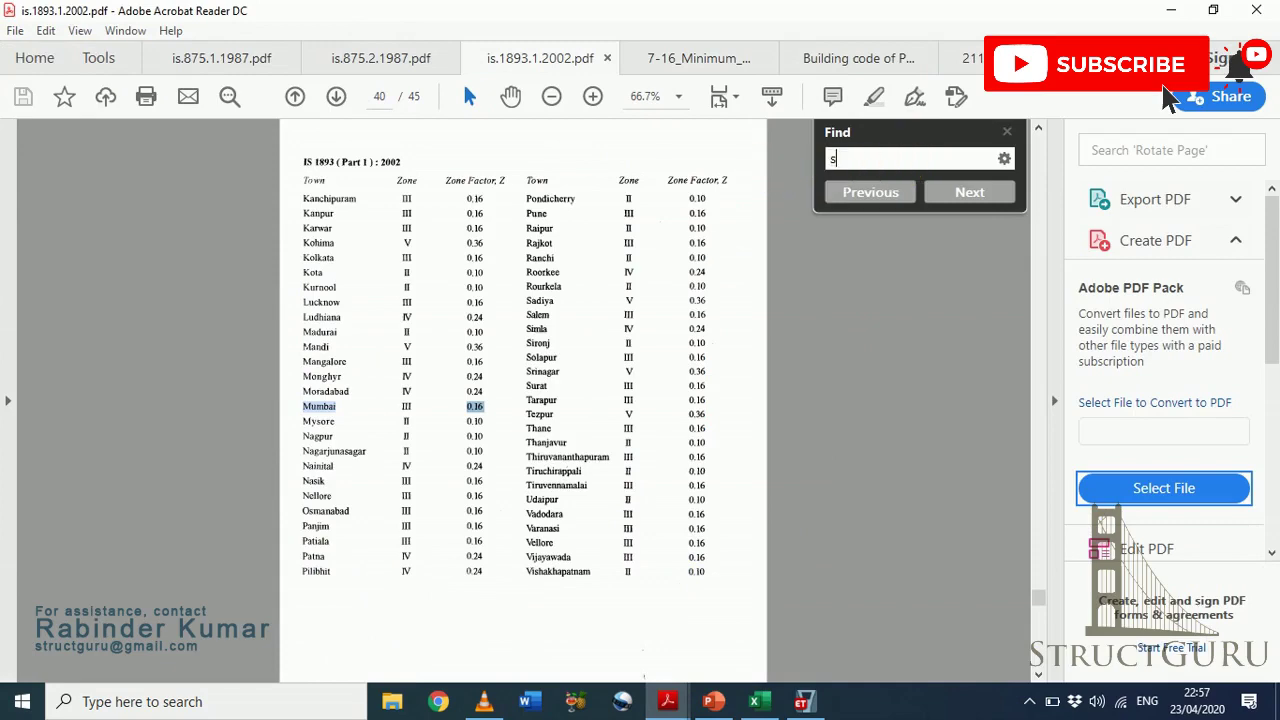
{"action": "type", "text": "ite"}
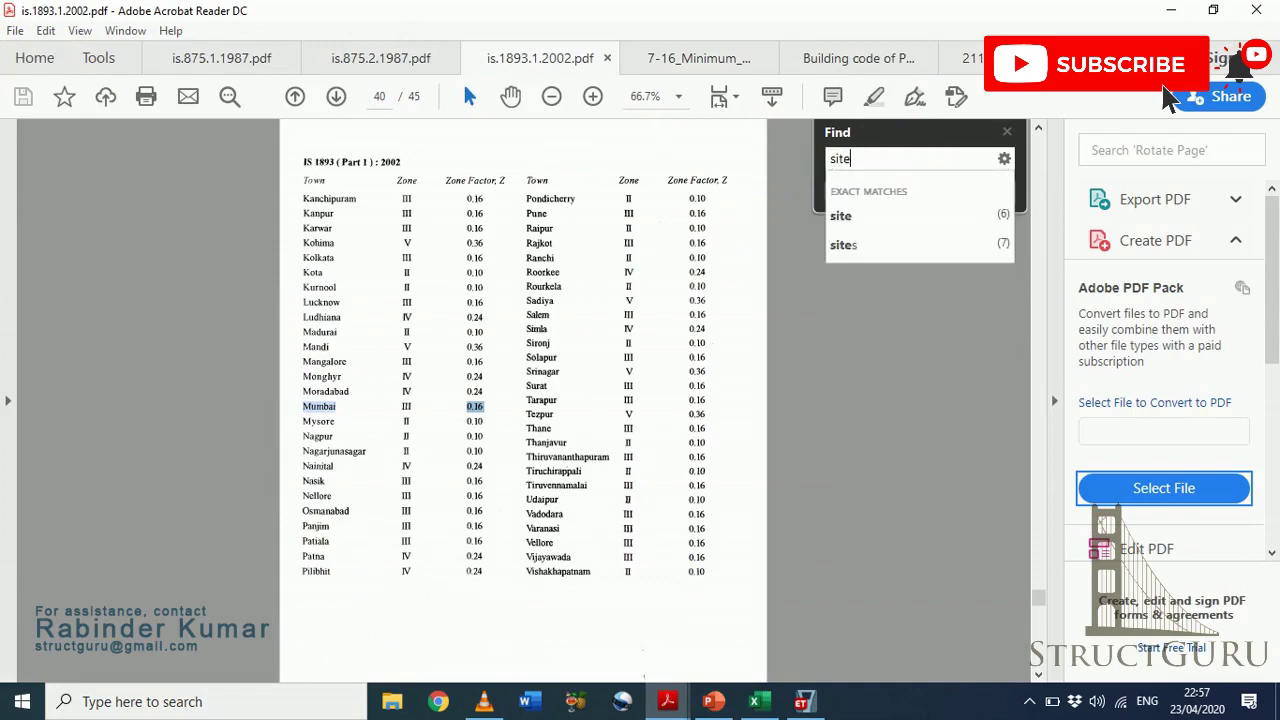
{"action": "left_click", "coordinate": [848, 210]}
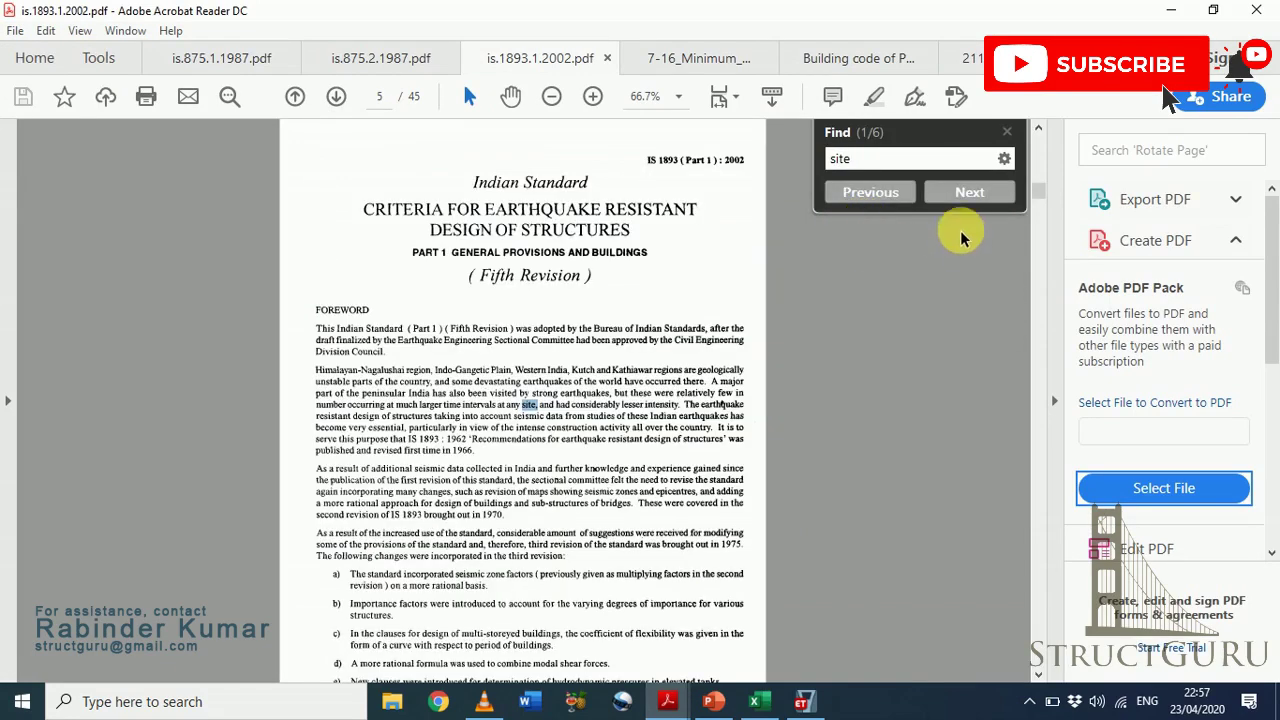
Go through the remaining matches for "site" in the code until the search is finished
{"action": "left_click", "coordinate": [970, 192]}
{"action": "left_click", "coordinate": [972, 193]}
{"action": "left_click", "coordinate": [985, 200]}
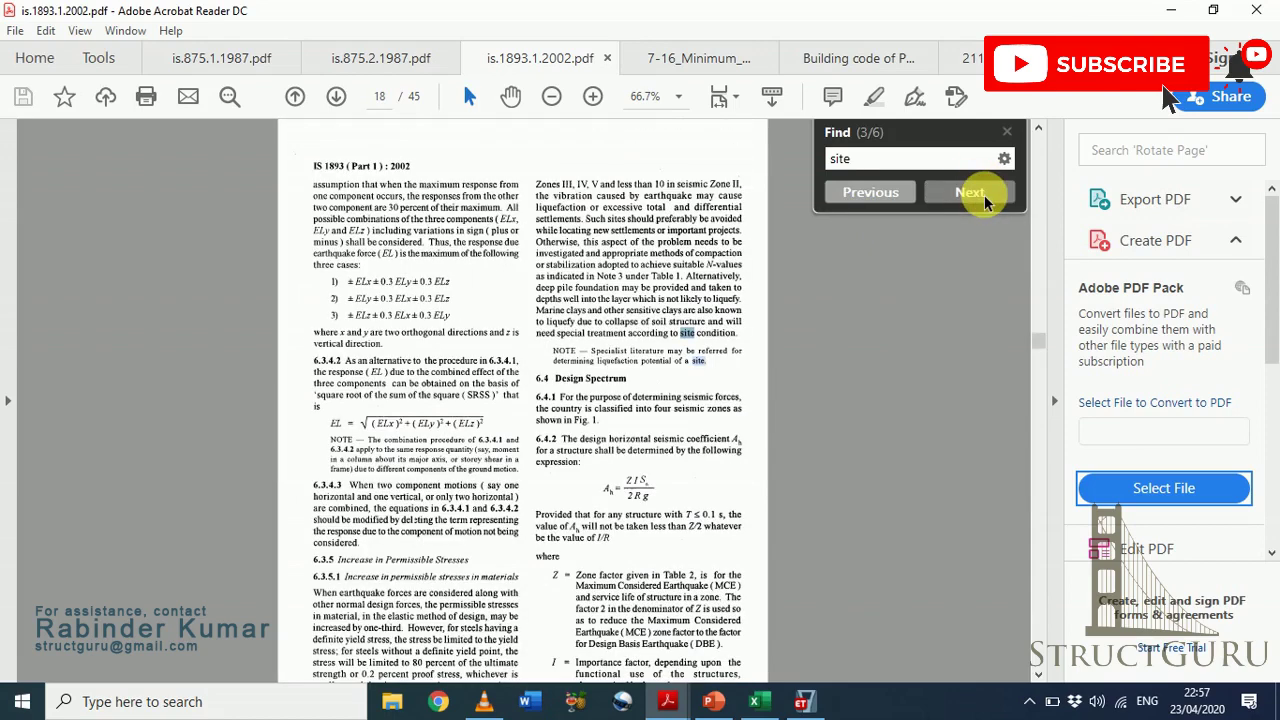
{"action": "left_click", "coordinate": [985, 200]}
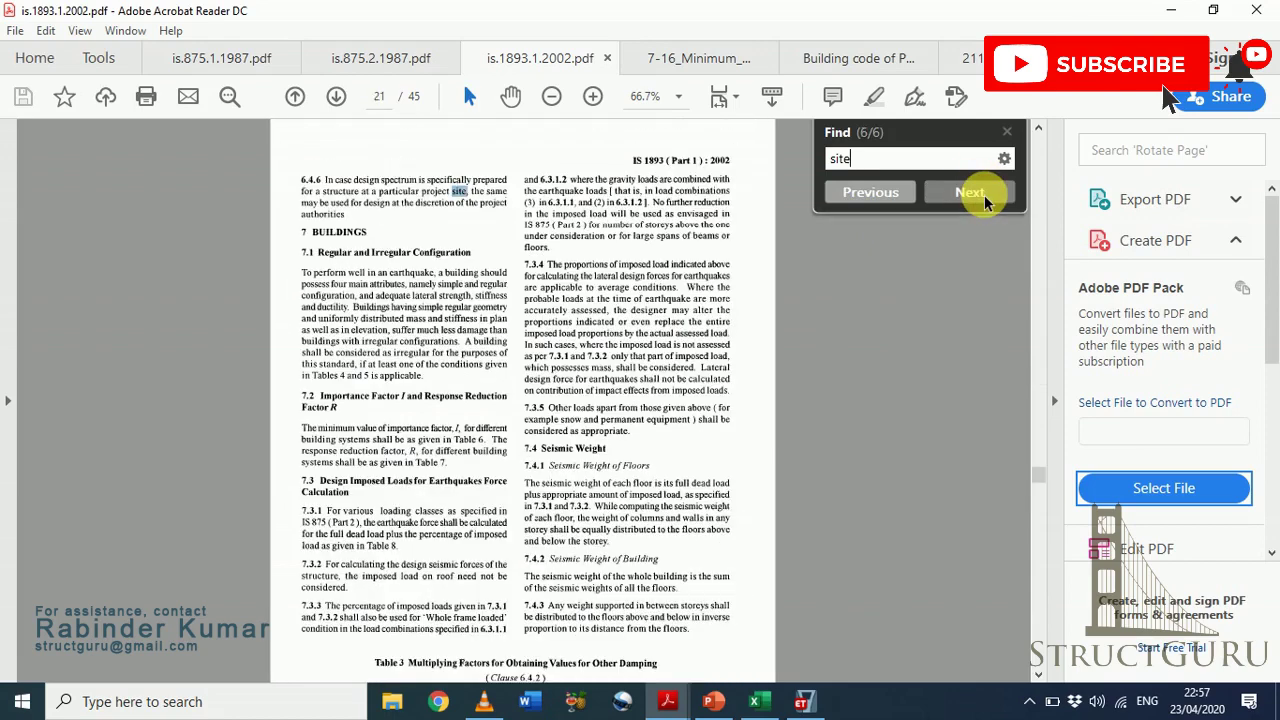
{"action": "left_click", "coordinate": [985, 200]}
{"action": "left_click", "coordinate": [985, 200]}
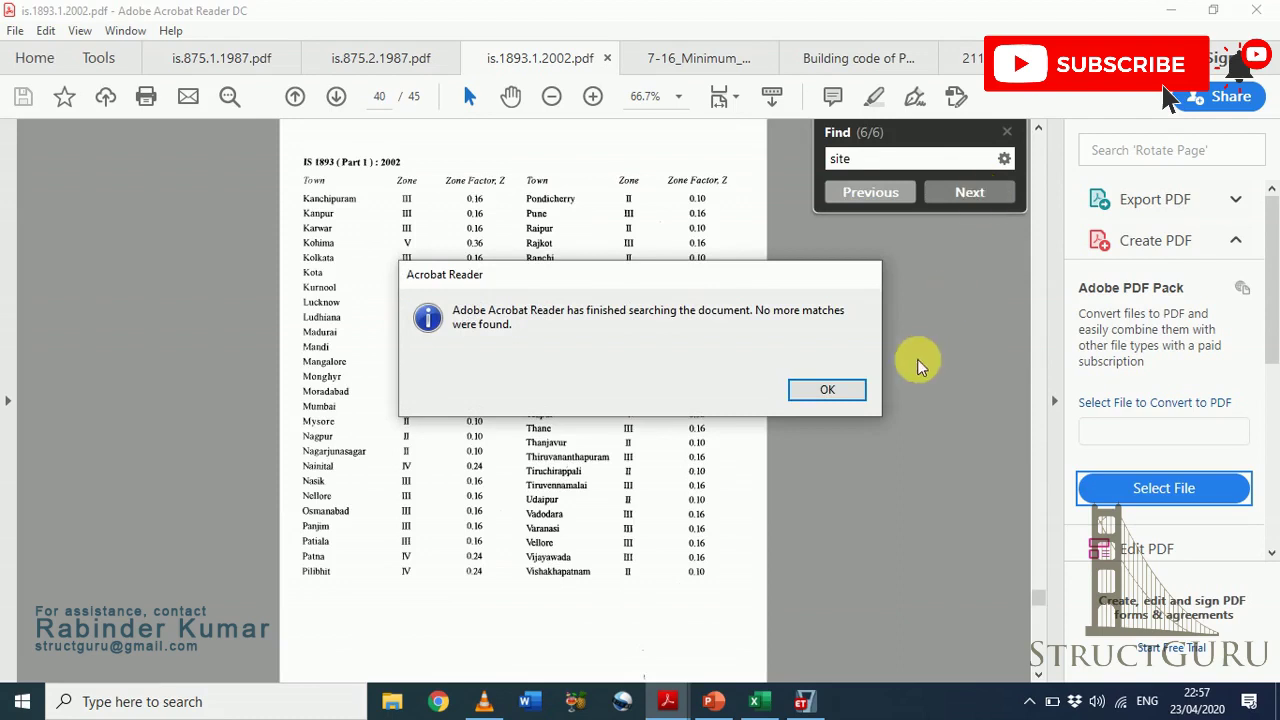
{"action": "left_click", "coordinate": [829, 387]}
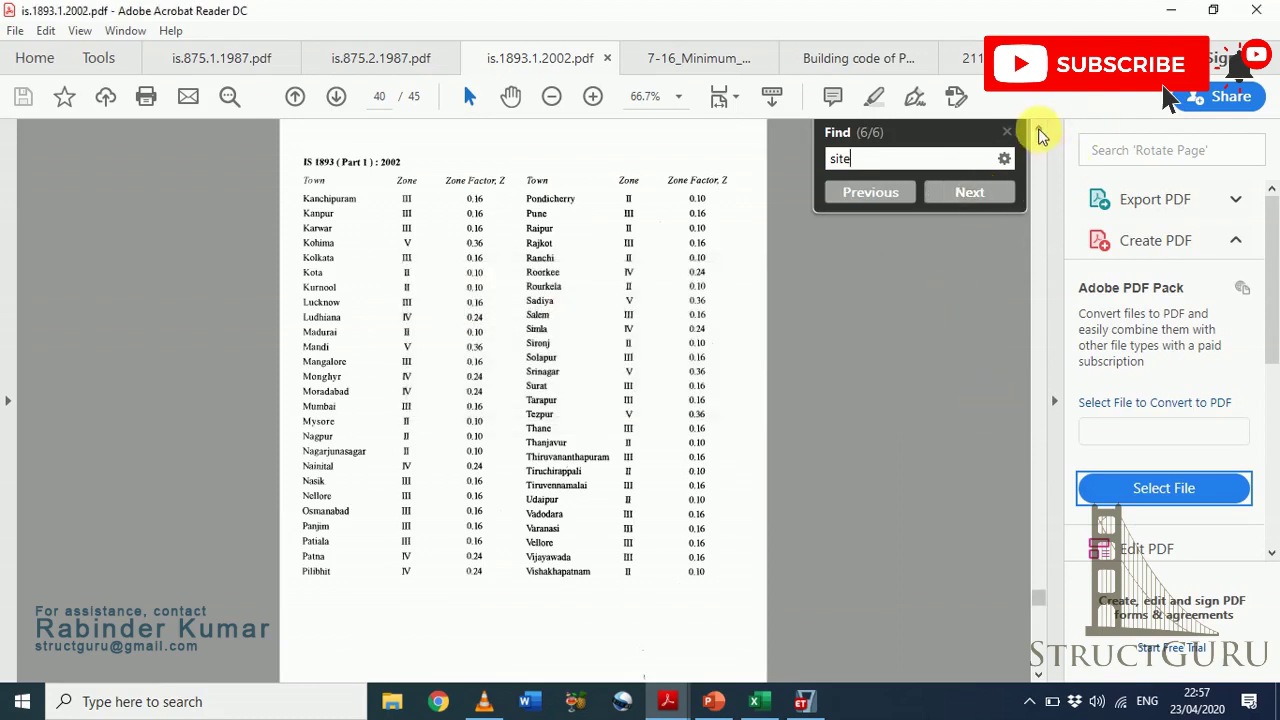
Look up the soil types in the code's Fig. 2 response spectra for rock and soil sites, and switch back to ETABS
{"action": "scroll", "coordinate": [1040, 135], "scroll_direction": "up", "scroll_amount": 2}
{"action": "scroll", "coordinate": [1040, 135], "scroll_direction": "up", "scroll_amount": 2}
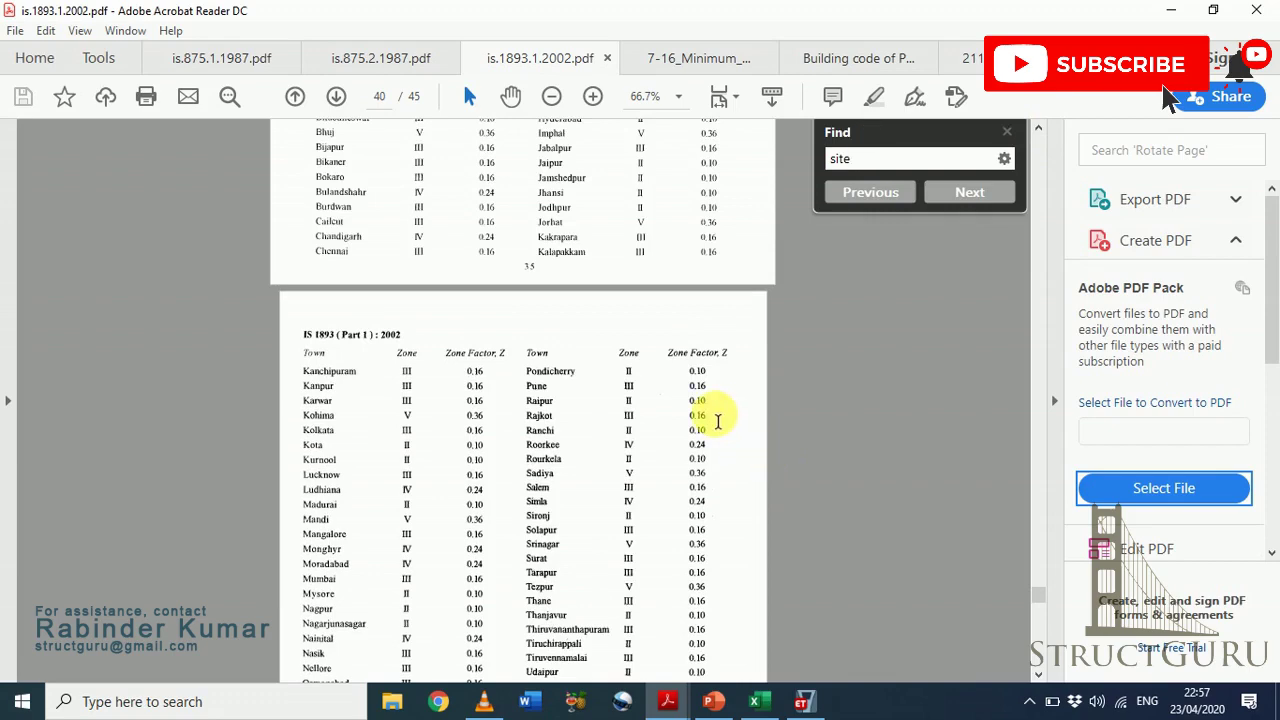
{"action": "scroll", "coordinate": [718, 421], "scroll_direction": "up", "scroll_amount": 20}
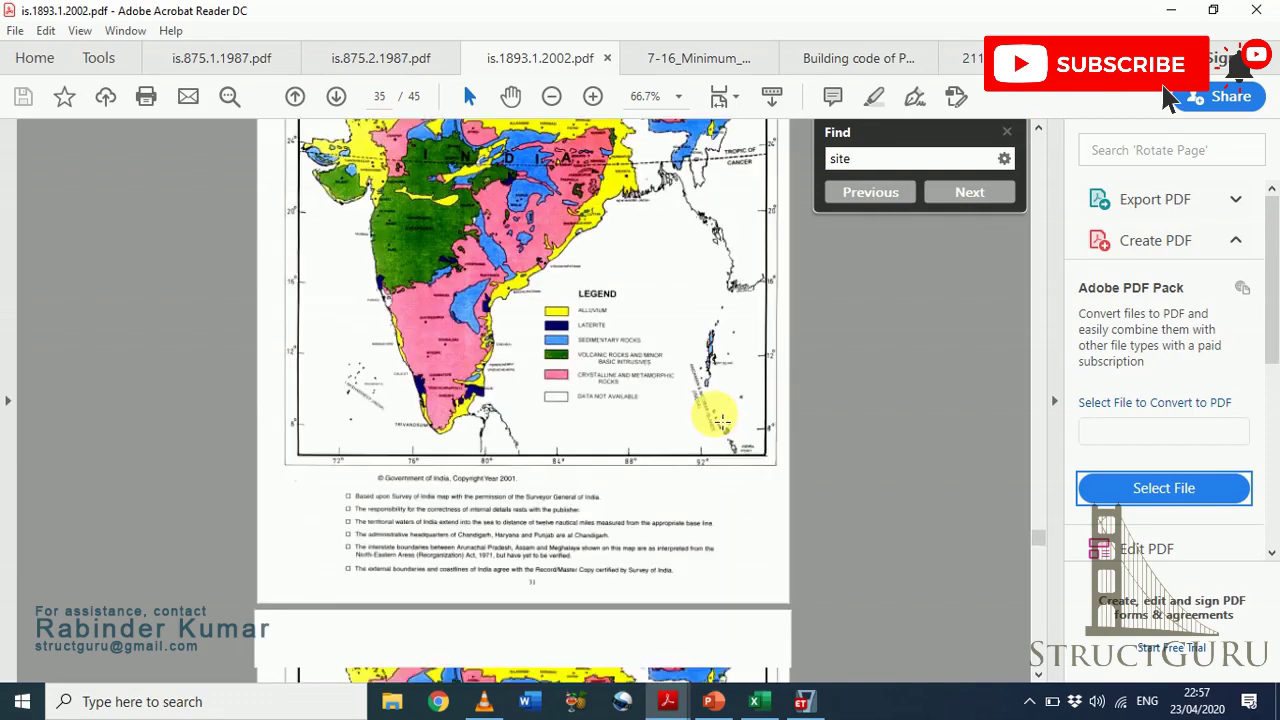
{"action": "scroll", "coordinate": [722, 421], "scroll_direction": "up", "scroll_amount": 15}
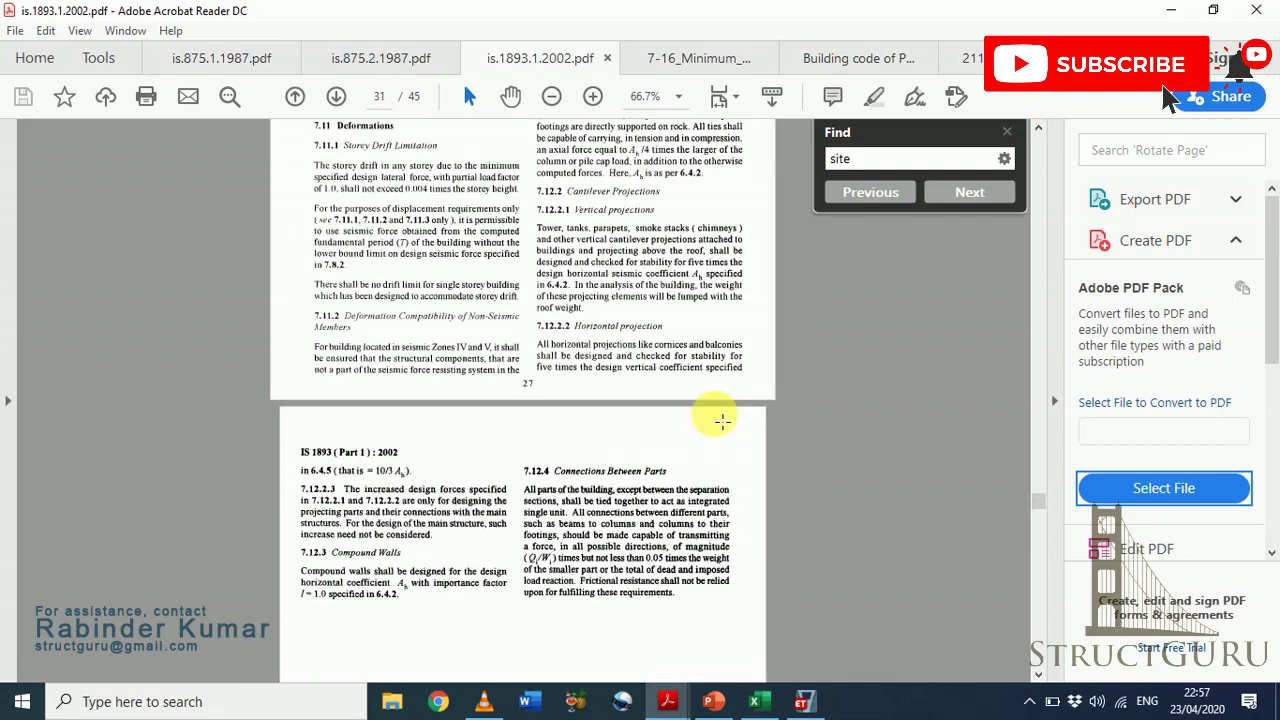
{"action": "scroll", "coordinate": [722, 421], "scroll_direction": "up", "scroll_amount": 15}
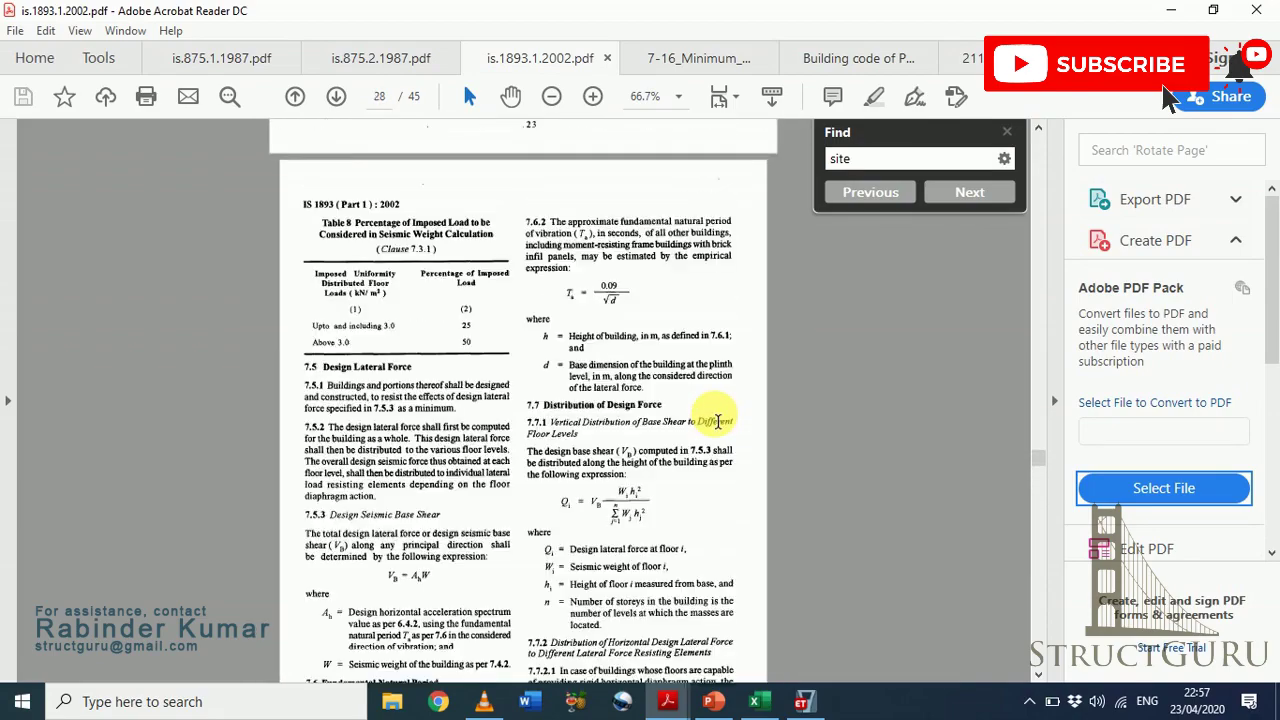
{"action": "scroll", "coordinate": [718, 421], "scroll_direction": "up", "scroll_amount": 15}
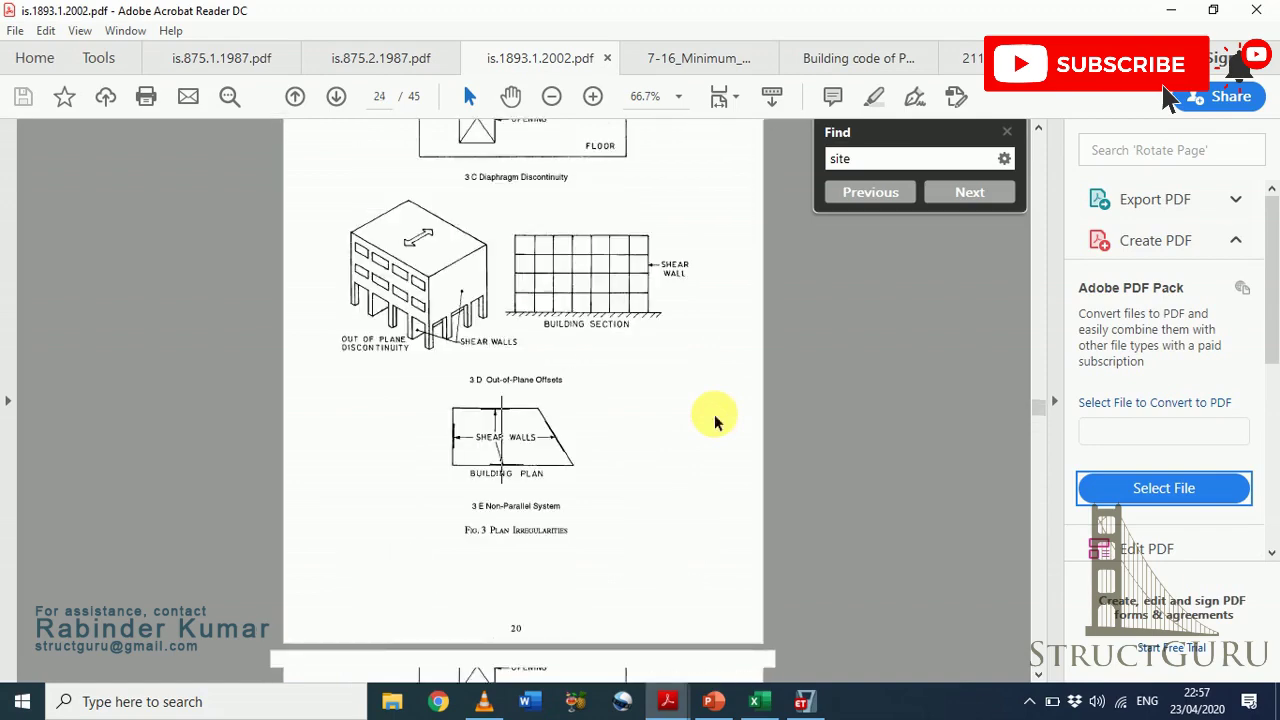
{"action": "scroll", "coordinate": [716, 423], "scroll_direction": "up", "scroll_amount": 15}
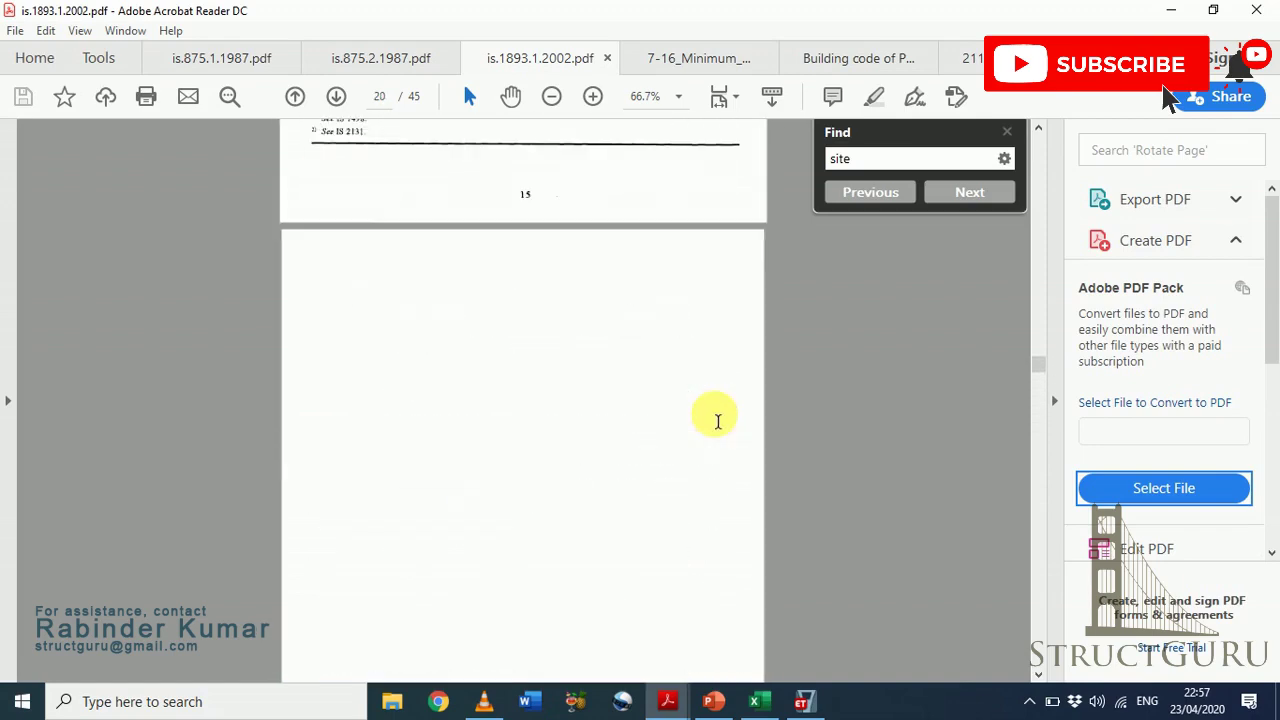
{"action": "scroll", "coordinate": [717, 421], "scroll_direction": "down", "scroll_amount": 3}
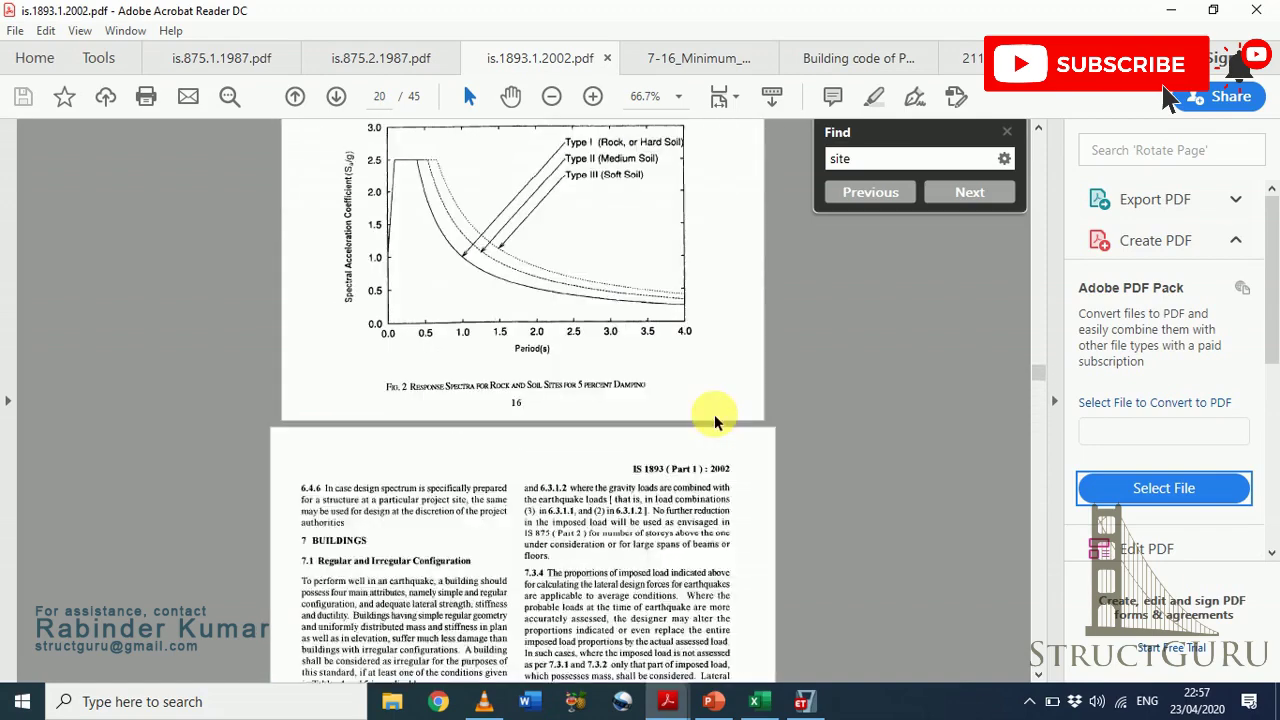
{"action": "left_click", "coordinate": [1039, 130]}
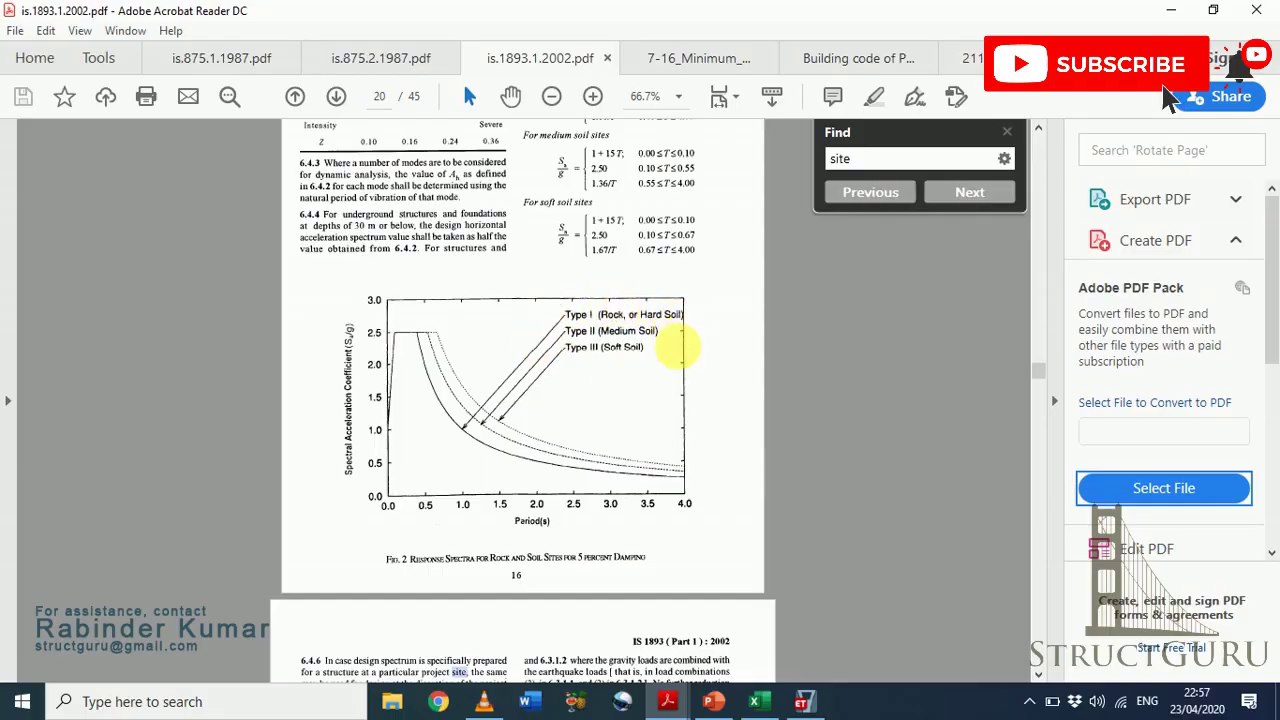
{"action": "left_click", "coordinate": [808, 703]}
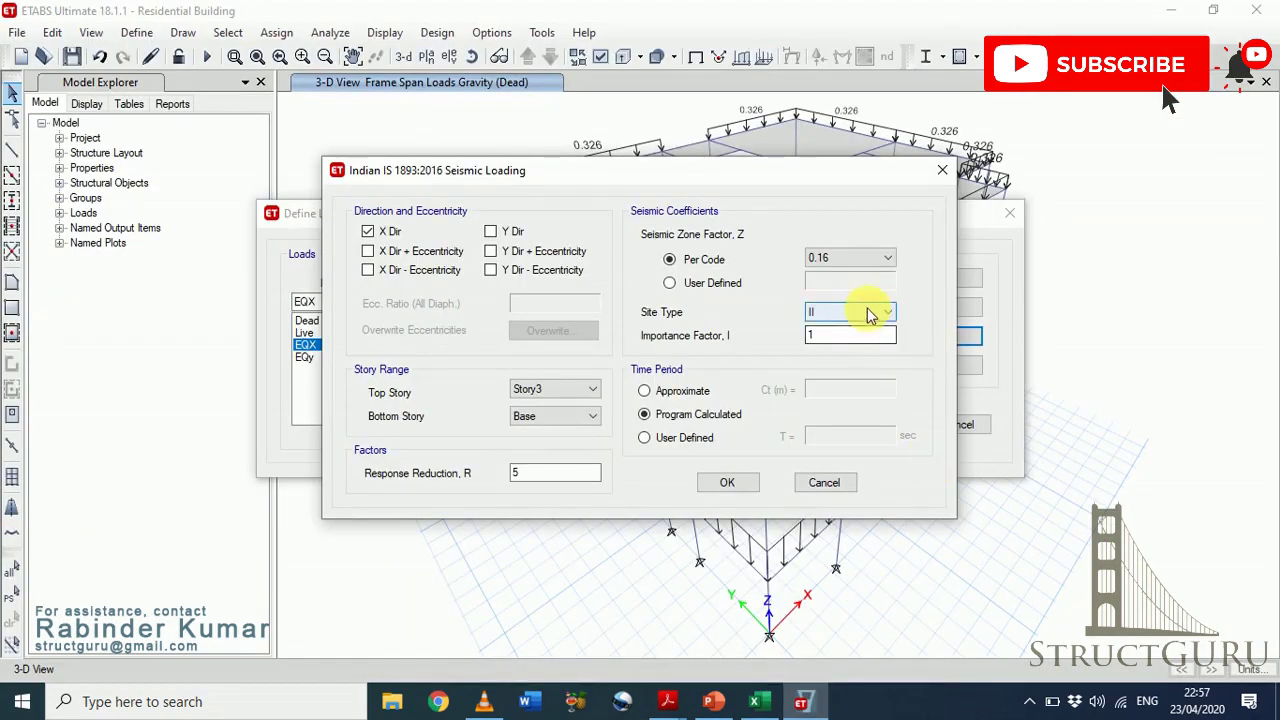
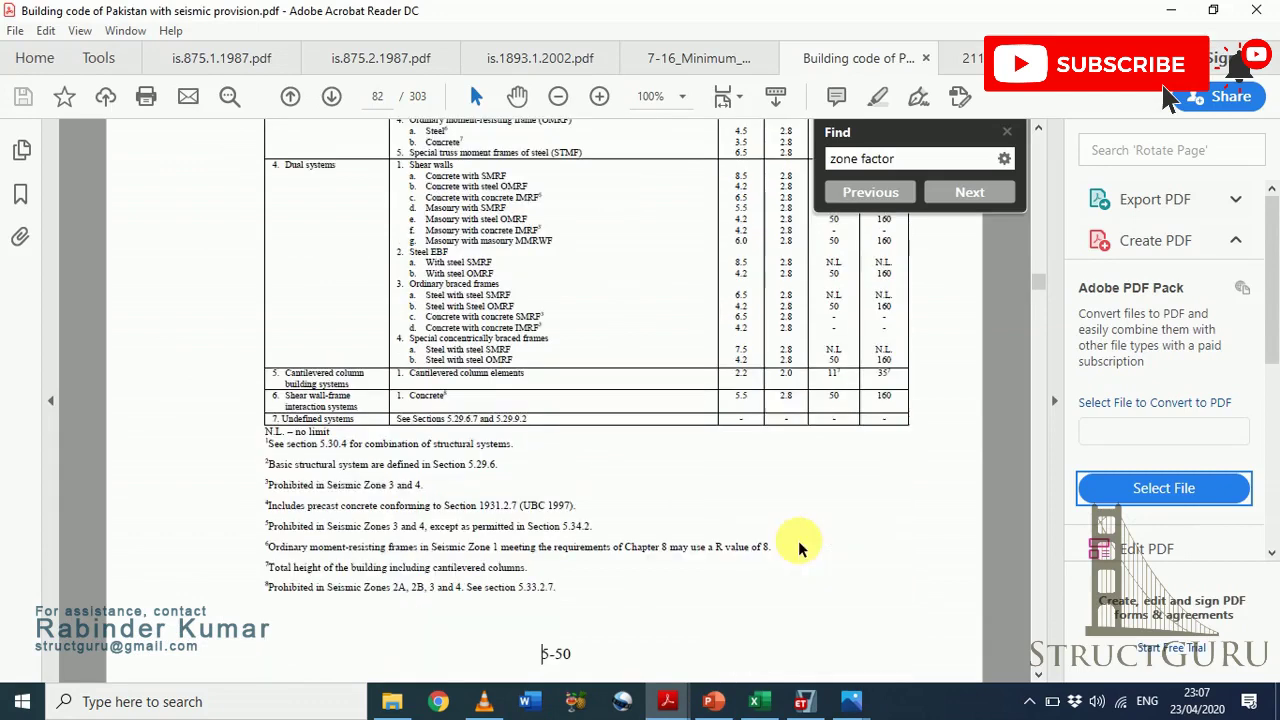
Look up the R value of a concrete ordinary moment-resisting frame in Table 5.13 of the Building Code of Pakistan
{"action": "scroll", "coordinate": [801, 548], "scroll_direction": "up", "scroll_amount": 8}
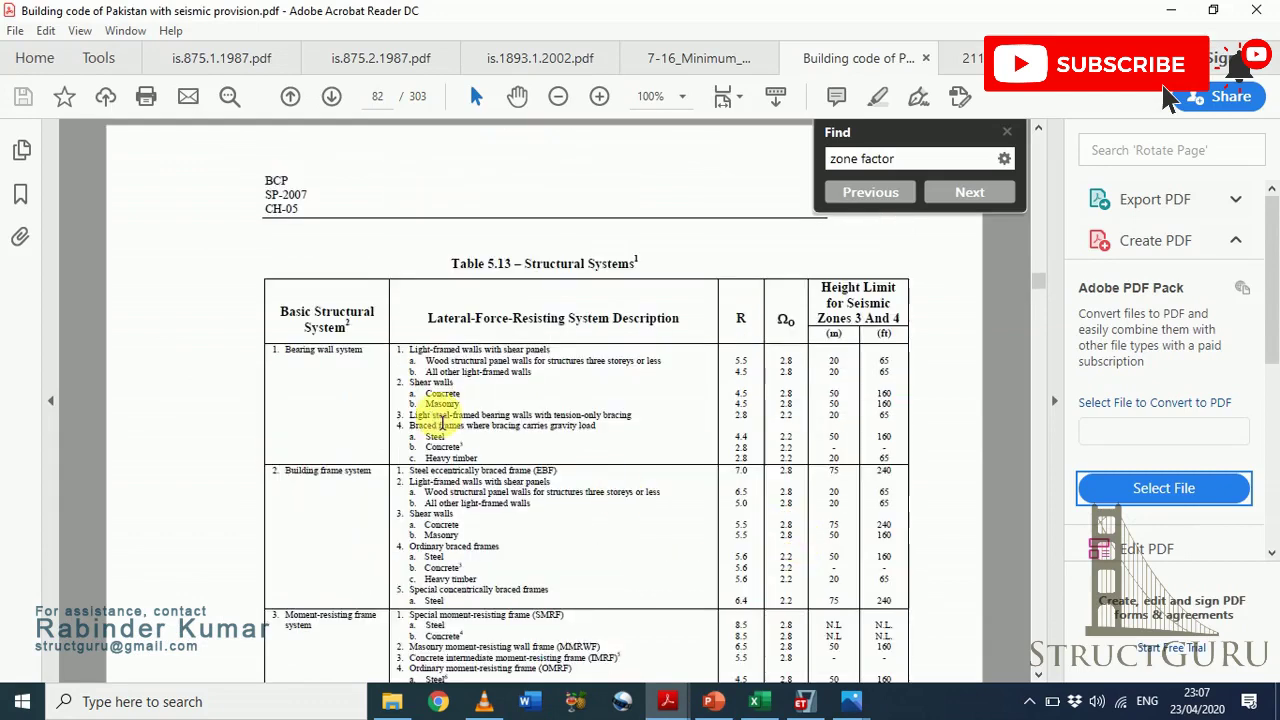
{"action": "left_click", "coordinate": [1040, 678]}
{"action": "left_click", "coordinate": [1040, 678]}
{"action": "left_click", "coordinate": [1040, 678]}
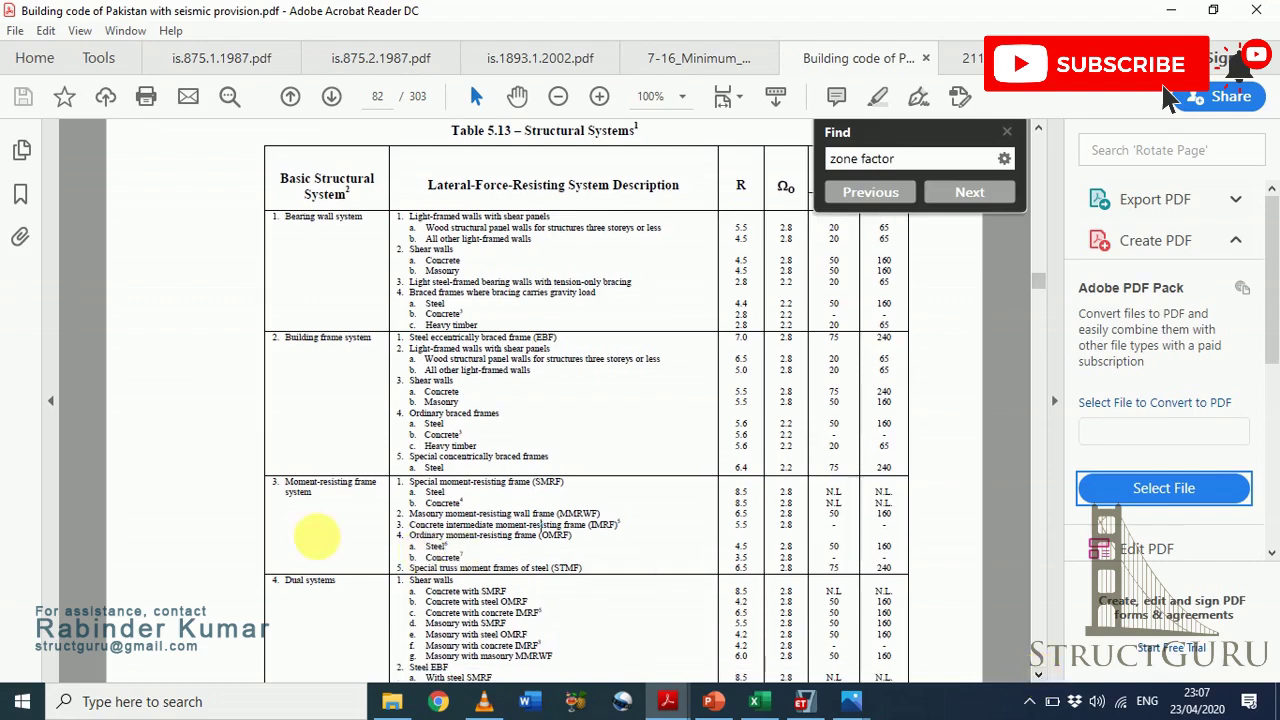
{"action": "left_click_drag", "start_coordinate": [279, 484], "coordinate": [364, 504]}
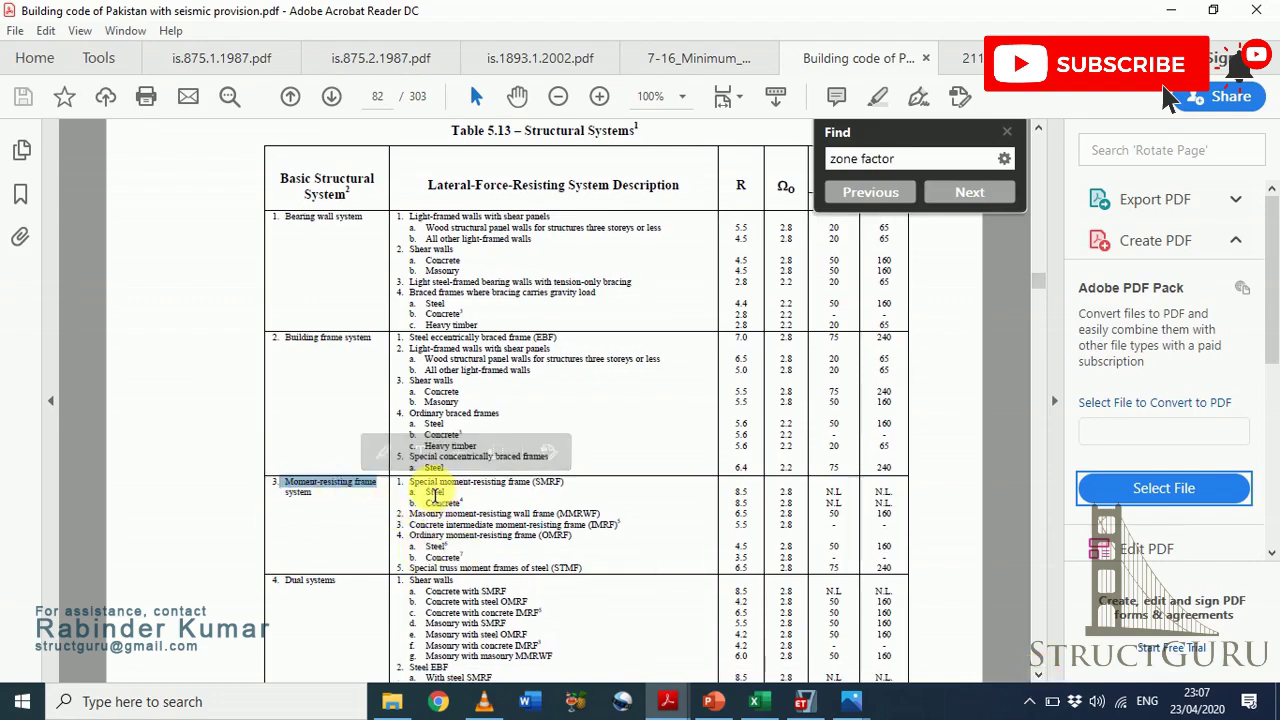
{"action": "double_click", "coordinate": [438, 492]}
{"action": "left_click_drag", "start_coordinate": [418, 546], "coordinate": [580, 546]}
{"action": "left_click", "coordinate": [462, 566]}
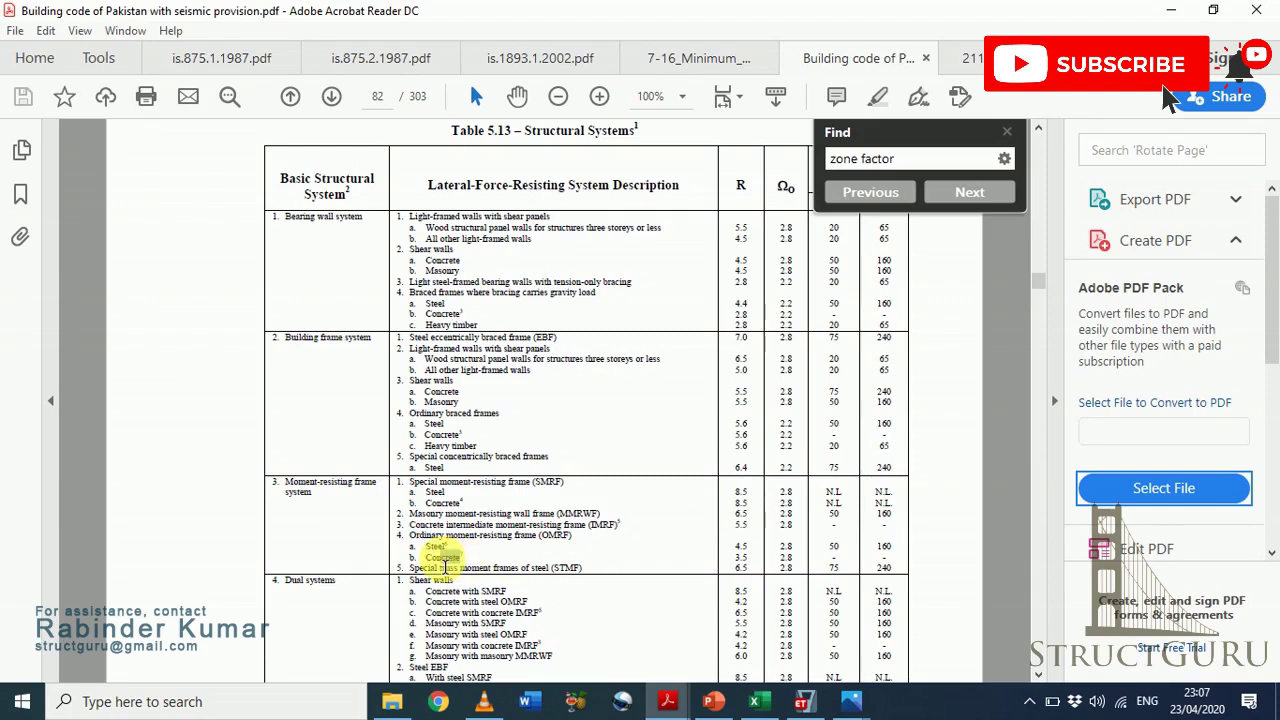
{"action": "double_click", "coordinate": [442, 557]}
{"action": "double_click", "coordinate": [741, 557]}
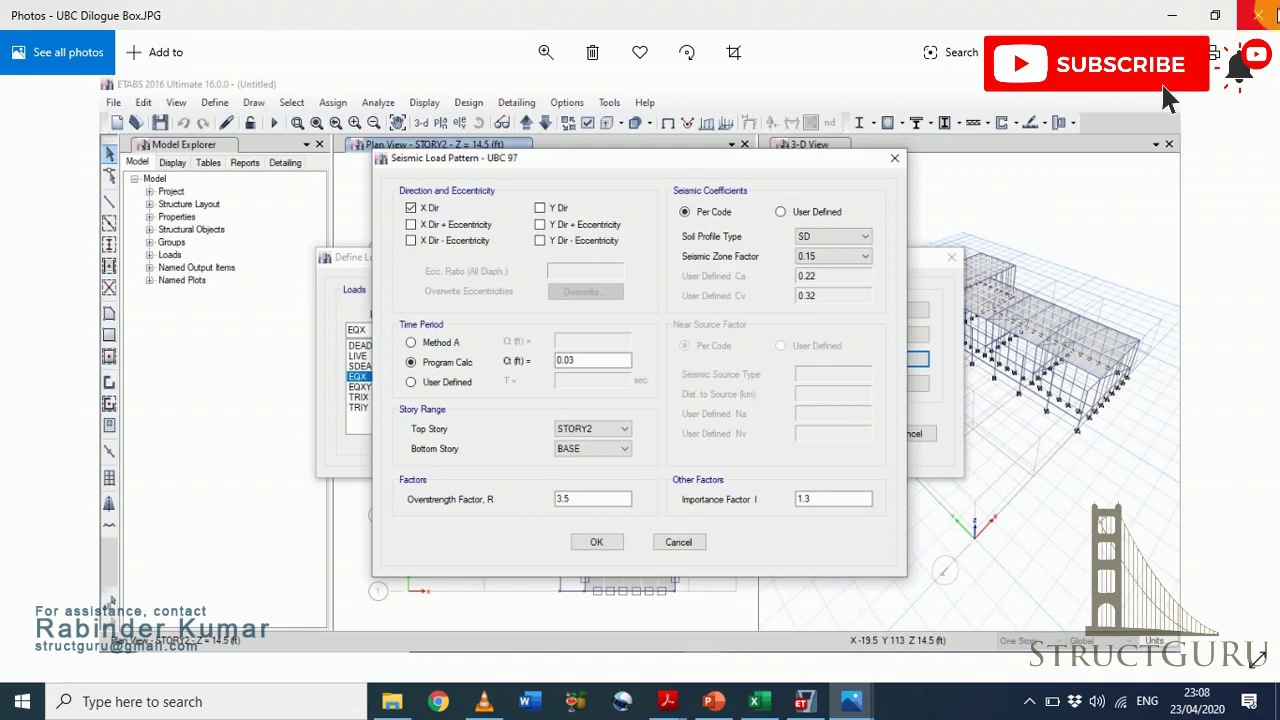
Close the UBC dialog box image and open the load pattern definitions in ETABS
{"action": "left_click", "coordinate": [1258, 15]}
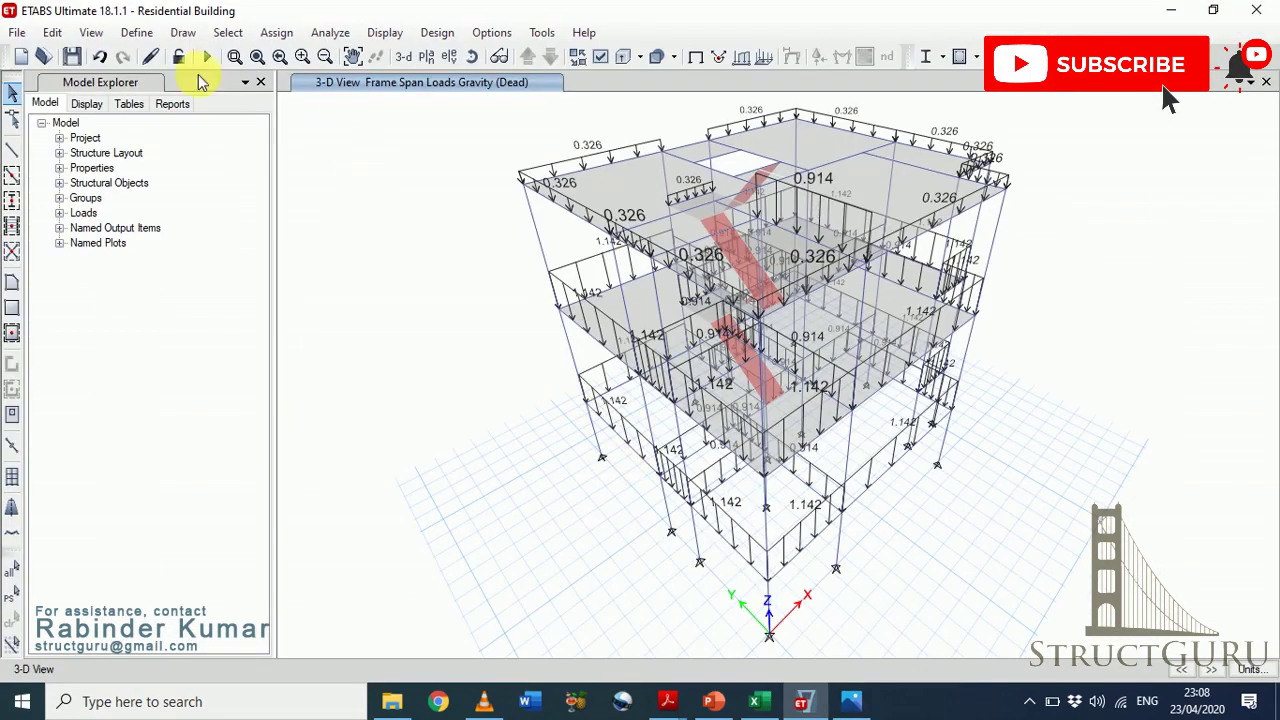
{"action": "left_click", "coordinate": [141, 33]}
{"action": "left_click", "coordinate": [139, 33]}
{"action": "left_click", "coordinate": [137, 34]}
{"action": "left_click", "coordinate": [222, 448]}
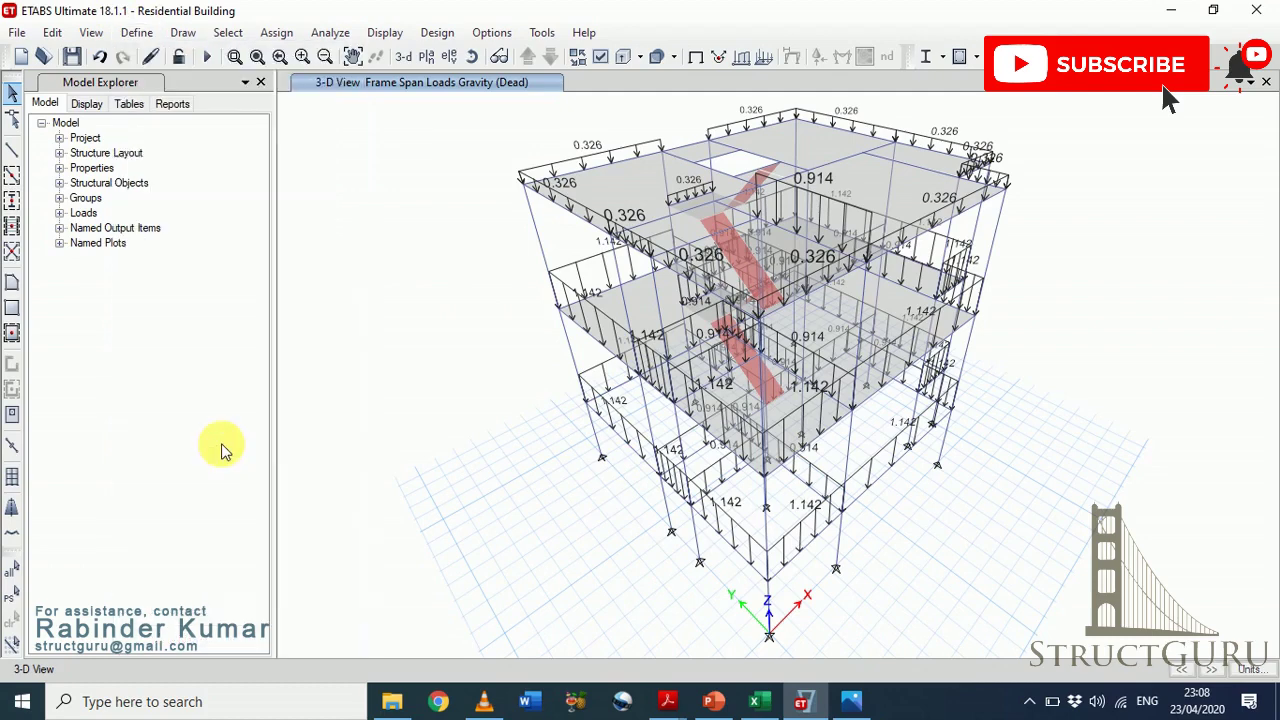
Change the auto lateral load of the EQX load pattern to ASCE 7-16
{"action": "left_click", "coordinate": [374, 345]}
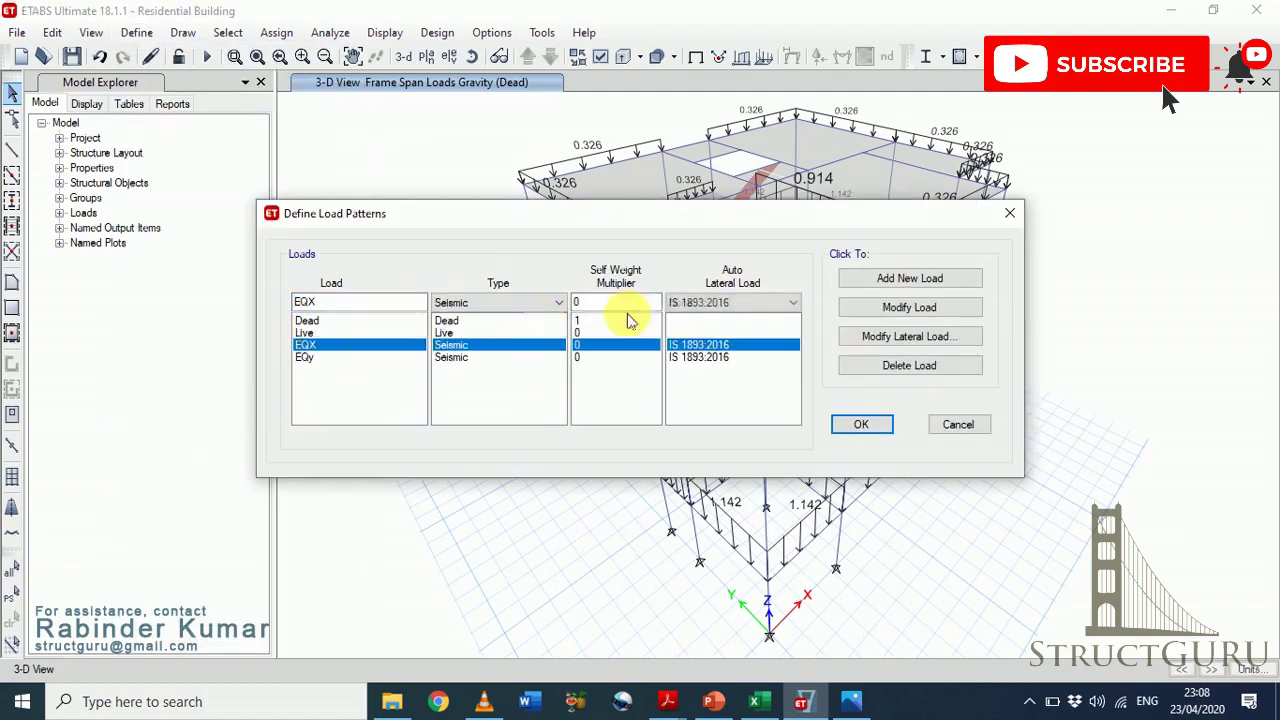
{"action": "left_click", "coordinate": [716, 305]}
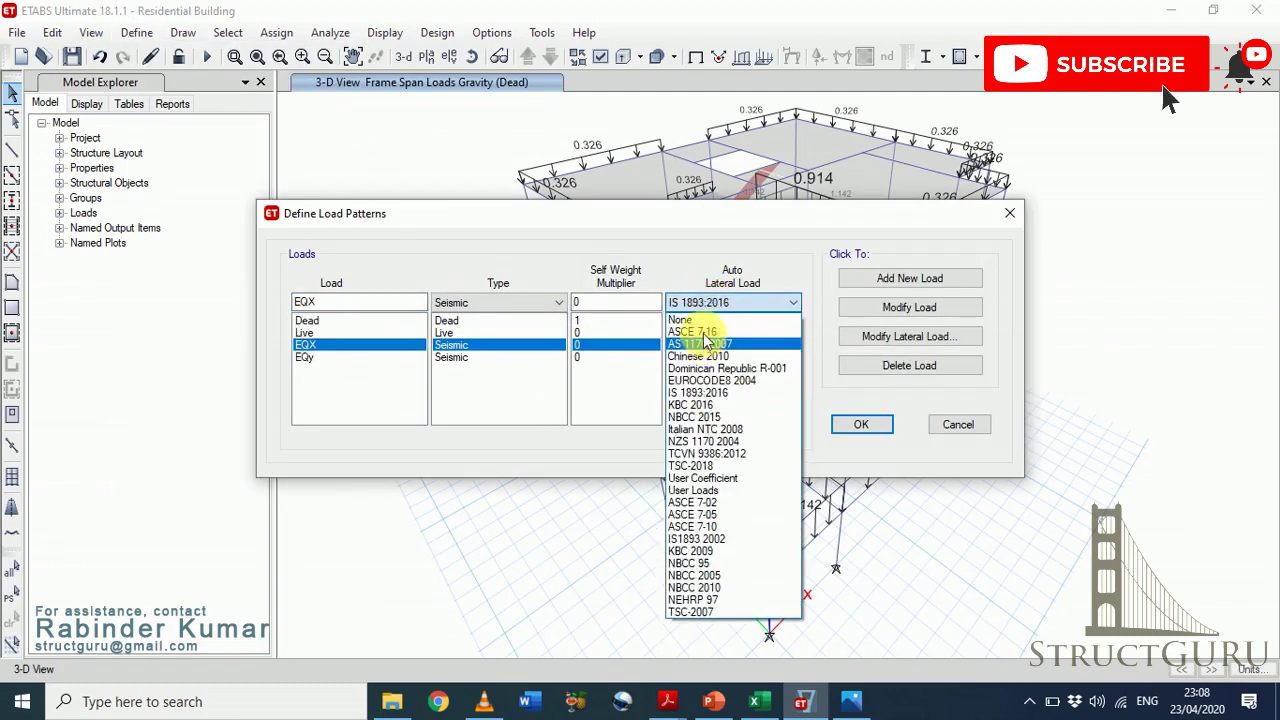
{"action": "left_click", "coordinate": [698, 332]}
{"action": "left_click", "coordinate": [897, 313]}
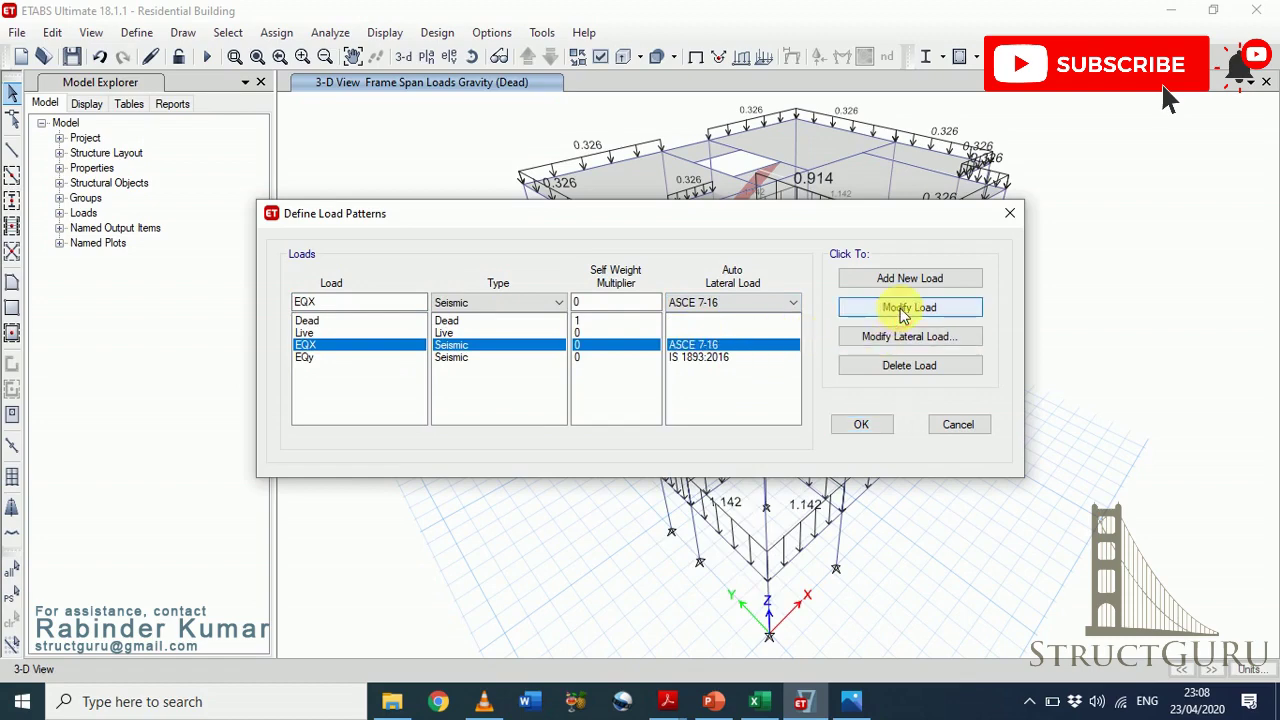
Change the auto lateral load of the EQy load pattern to ASCE 7-16
{"action": "left_click", "coordinate": [481, 360]}
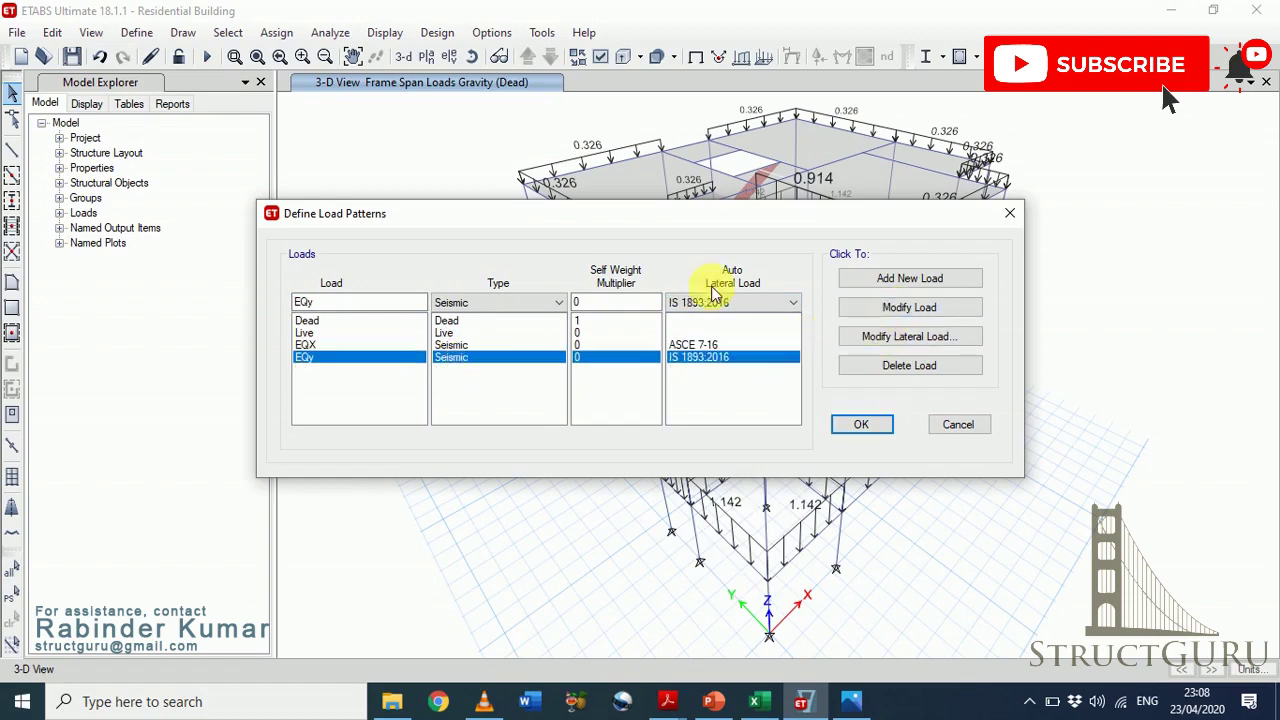
{"action": "left_click", "coordinate": [782, 302]}
{"action": "left_click", "coordinate": [746, 333]}
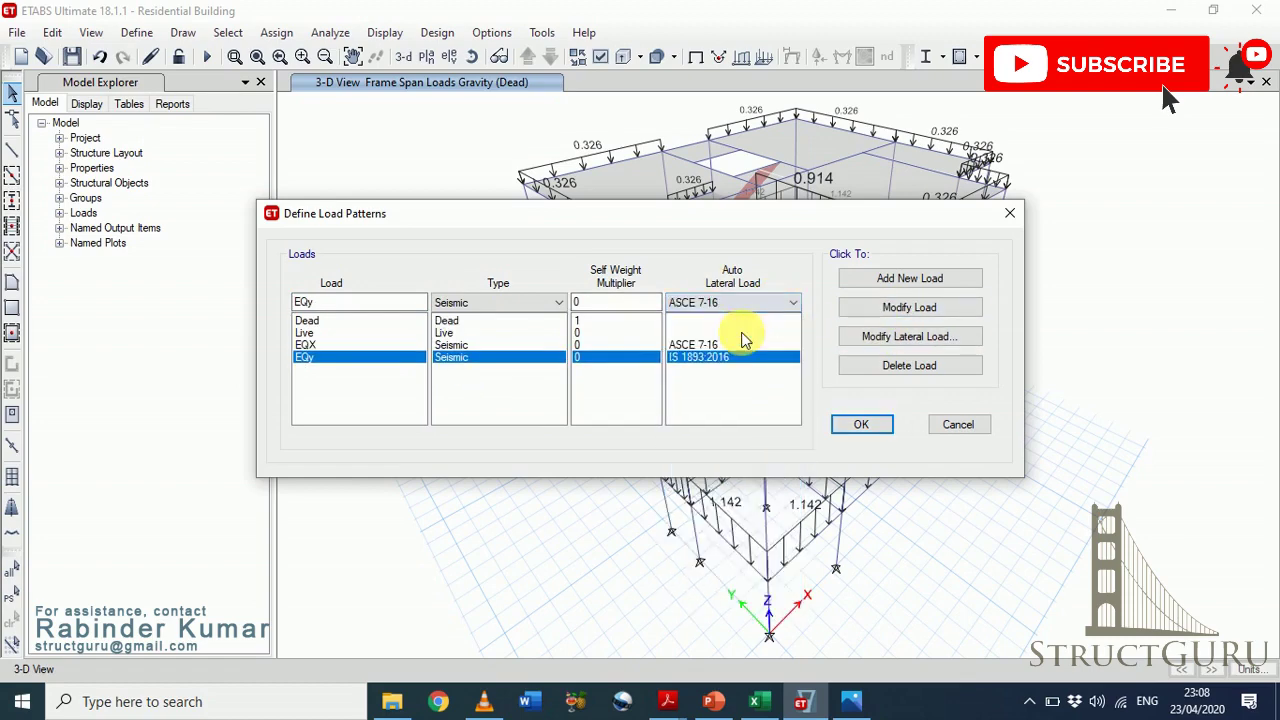
{"action": "left_click", "coordinate": [918, 310]}
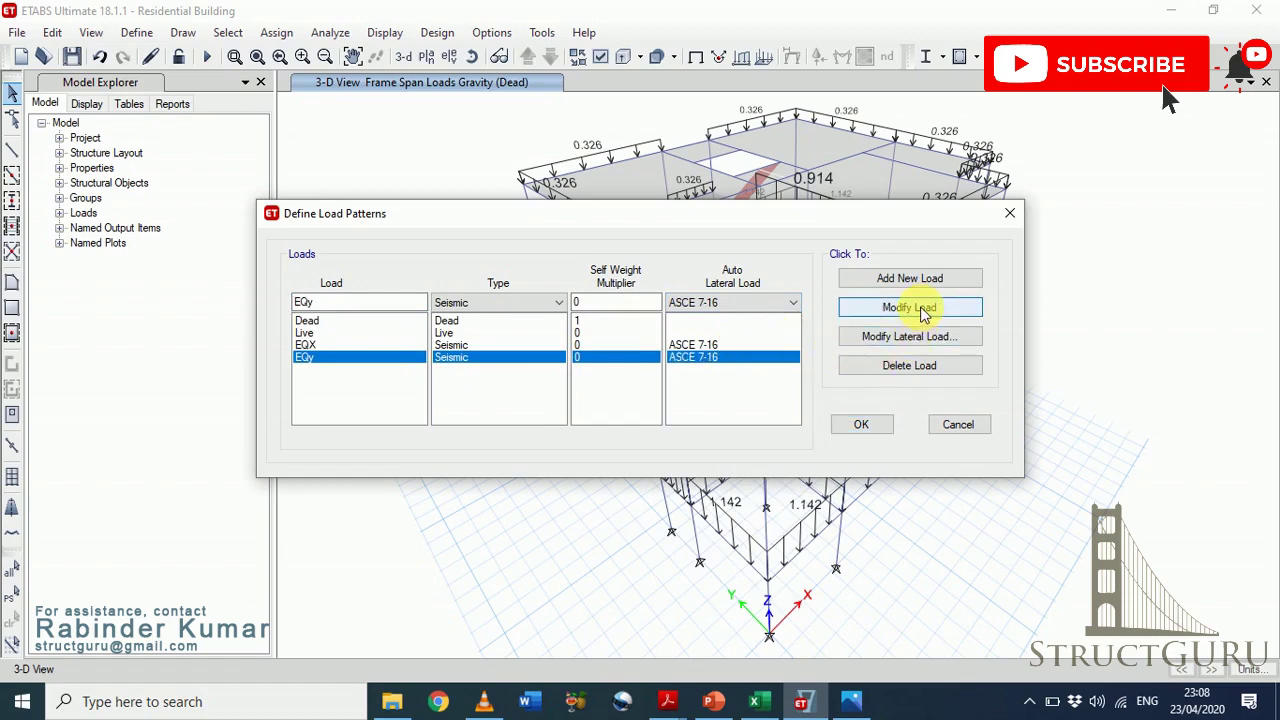
Open the ASCE 7-16 lateral load settings of the EQX load pattern and keep only the X direction, without any eccentricity cases
{"action": "left_click", "coordinate": [778, 344]}
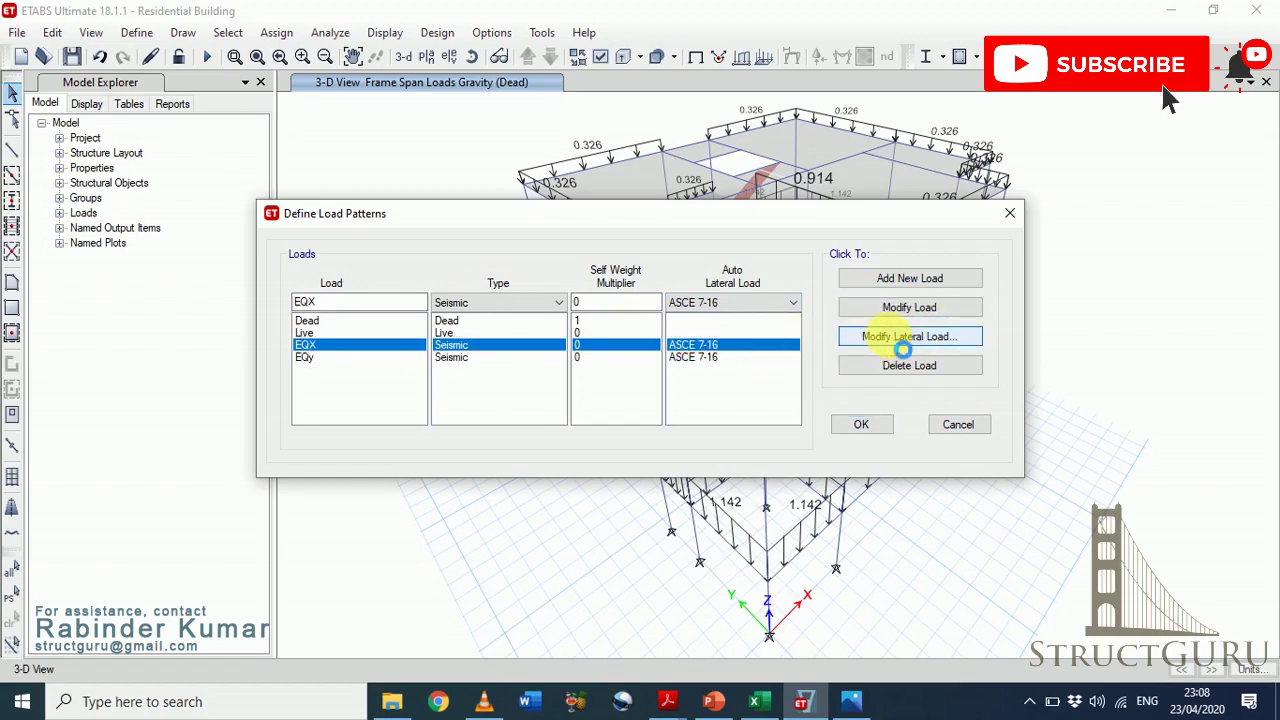
{"action": "left_click", "coordinate": [883, 336]}
{"action": "left_click", "coordinate": [304, 211]}
{"action": "left_click", "coordinate": [304, 232]}
{"action": "left_click", "coordinate": [472, 189]}
{"action": "left_click", "coordinate": [472, 211]}
{"action": "left_click", "coordinate": [472, 232]}
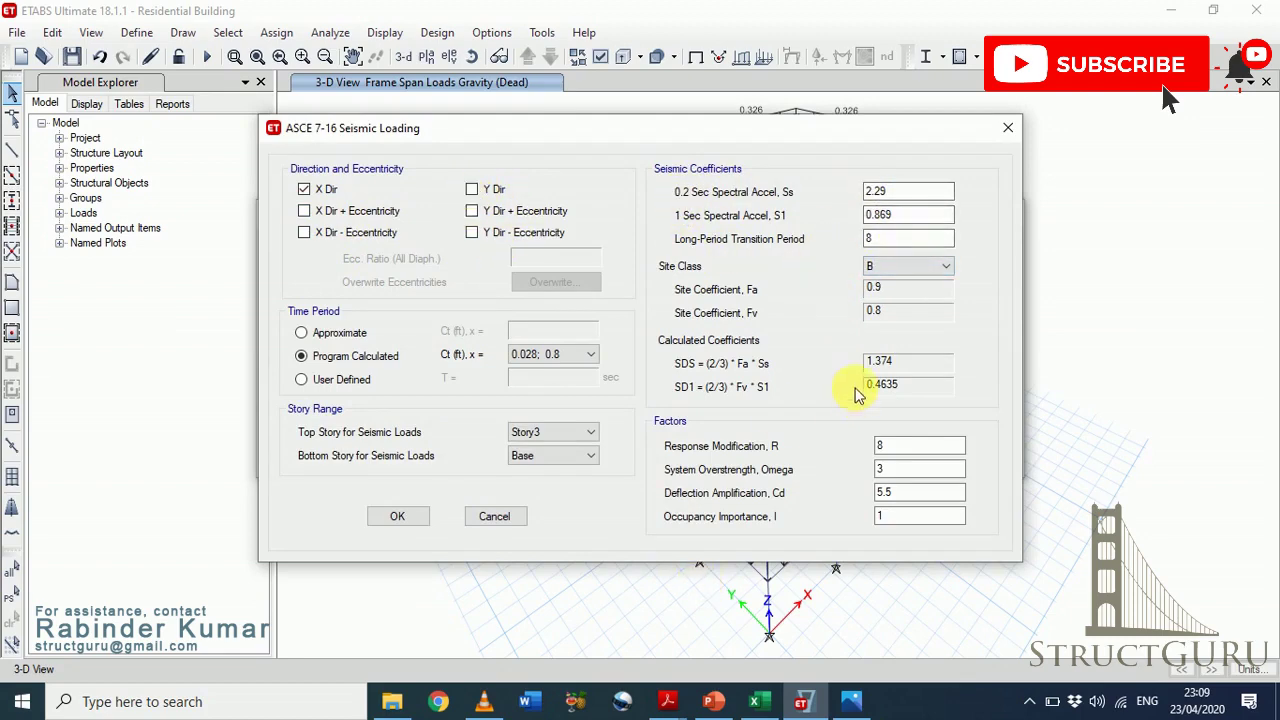
Switch to the ASCE 7-16 PDF in Acrobat Reader and search for "site class" to reach the site coefficient tables
{"action": "left_click", "coordinate": [909, 268]}
{"action": "left_click", "coordinate": [909, 268]}
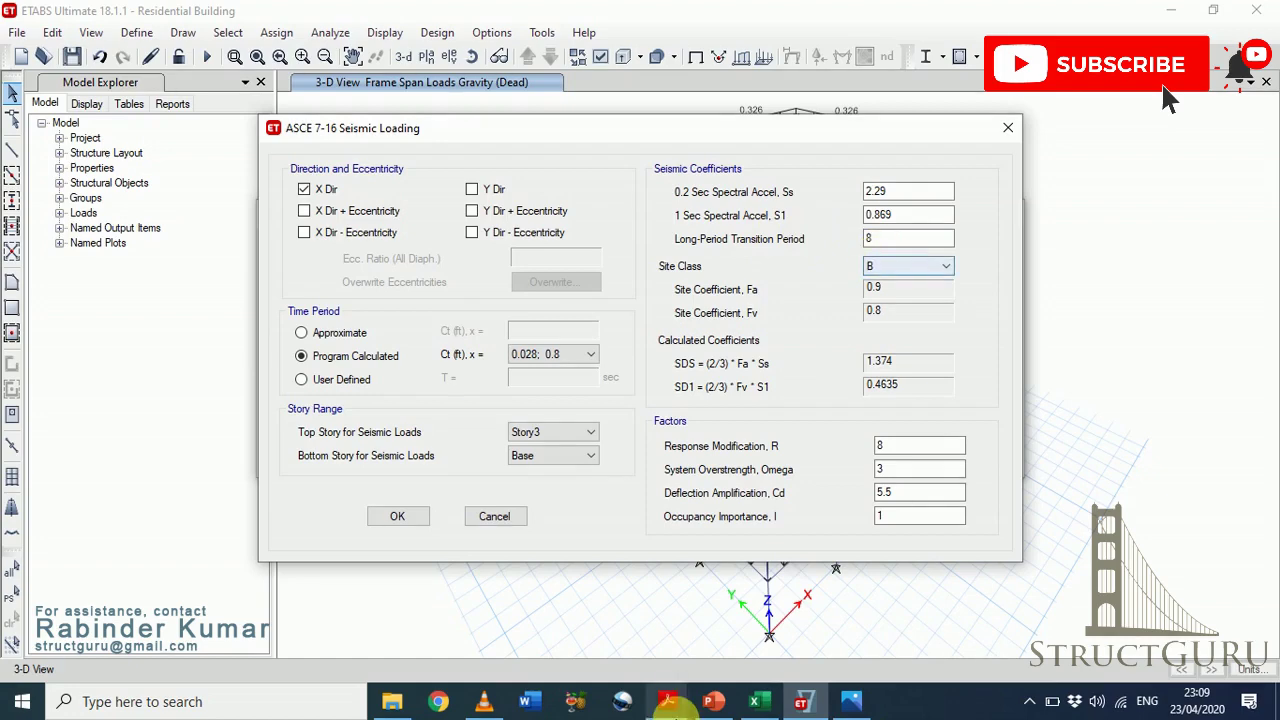
{"action": "left_click", "coordinate": [668, 701]}
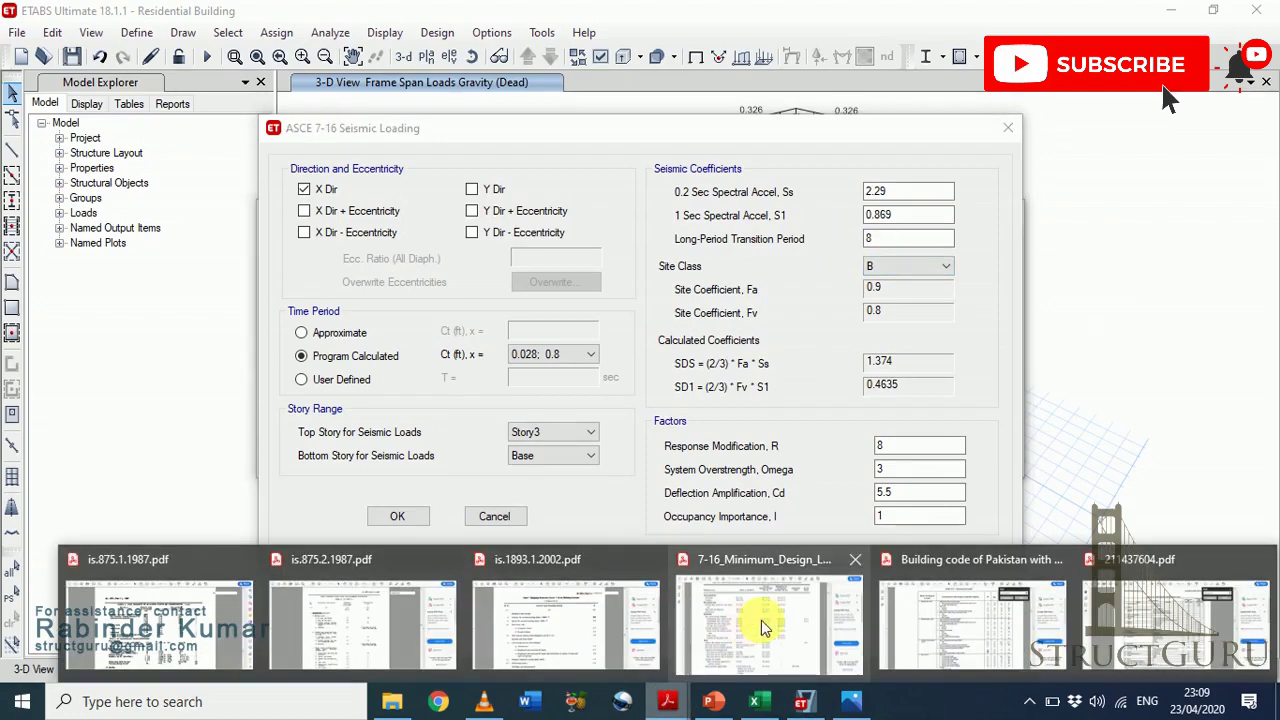
{"action": "left_click", "coordinate": [761, 620]}
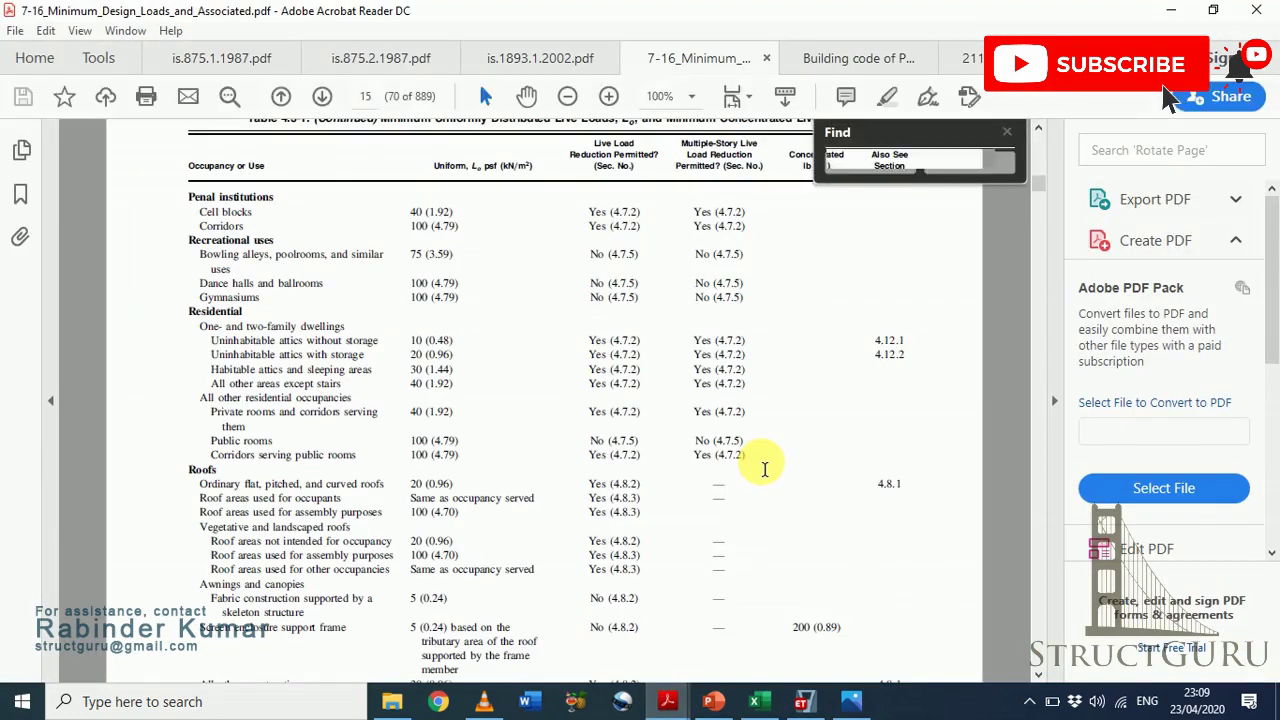
{"action": "type", "text": "las"}
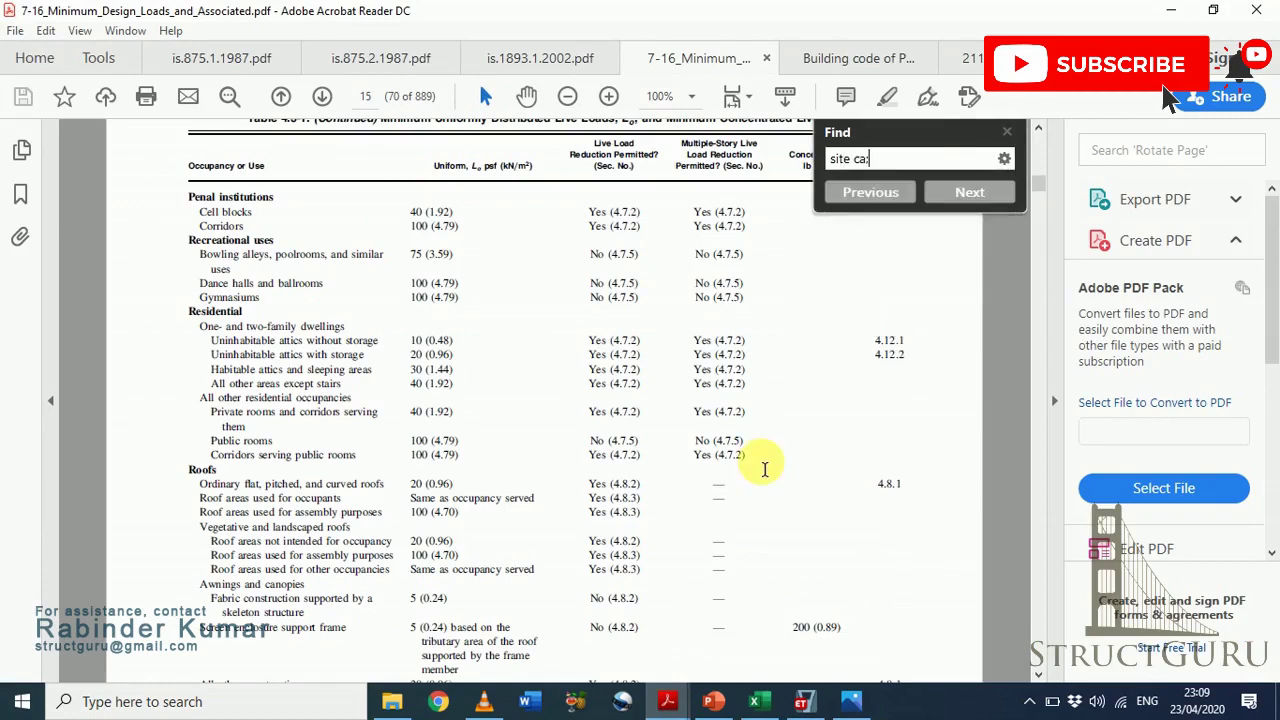
{"action": "type", "text": "s"}
{"action": "key", "text": "Return"}
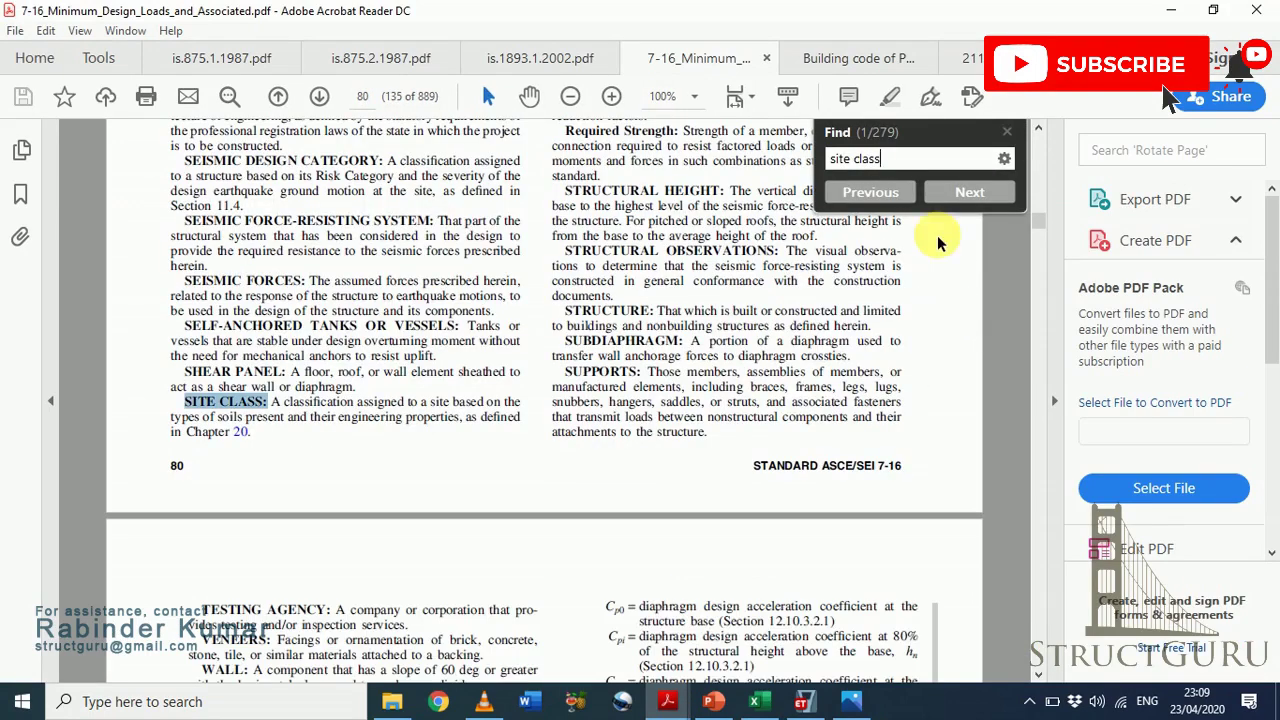
{"action": "key", "text": "Return"}
{"action": "key", "text": "Return"}
{"action": "key", "text": "Return"}
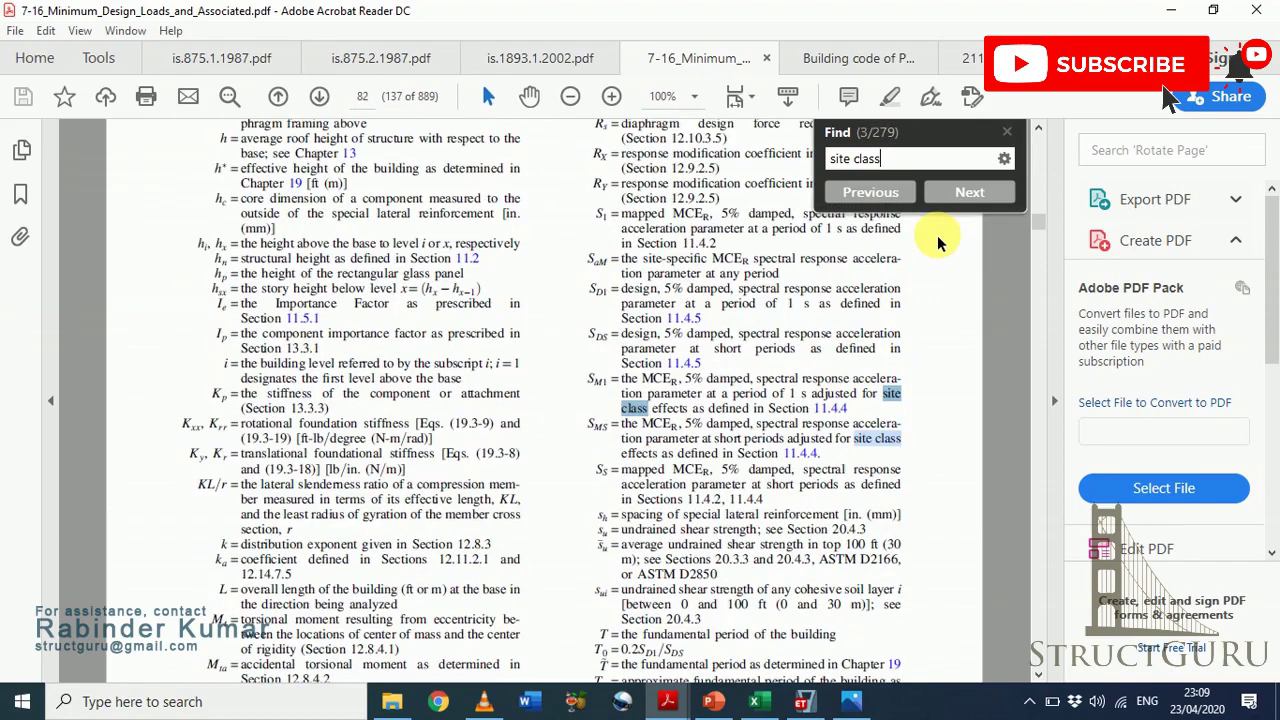
{"action": "key", "text": "Return"}
{"action": "key", "text": "Return"}
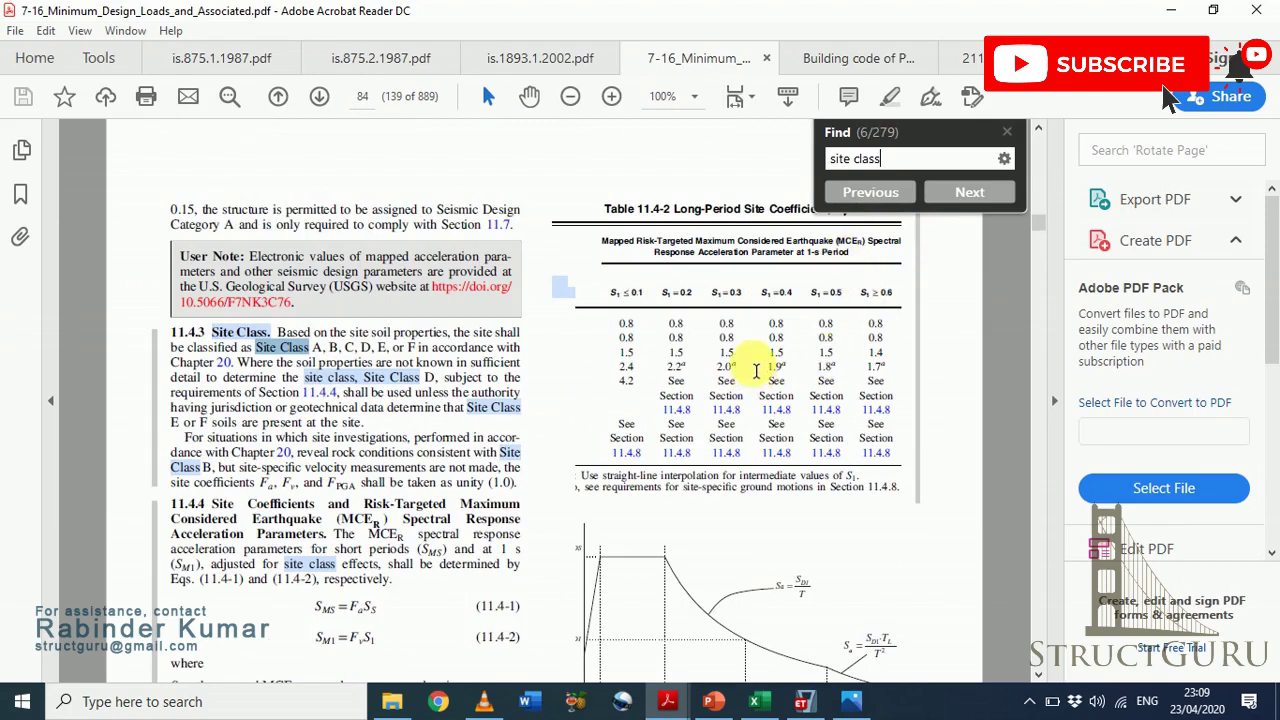
{"action": "left_click", "coordinate": [1006, 131]}
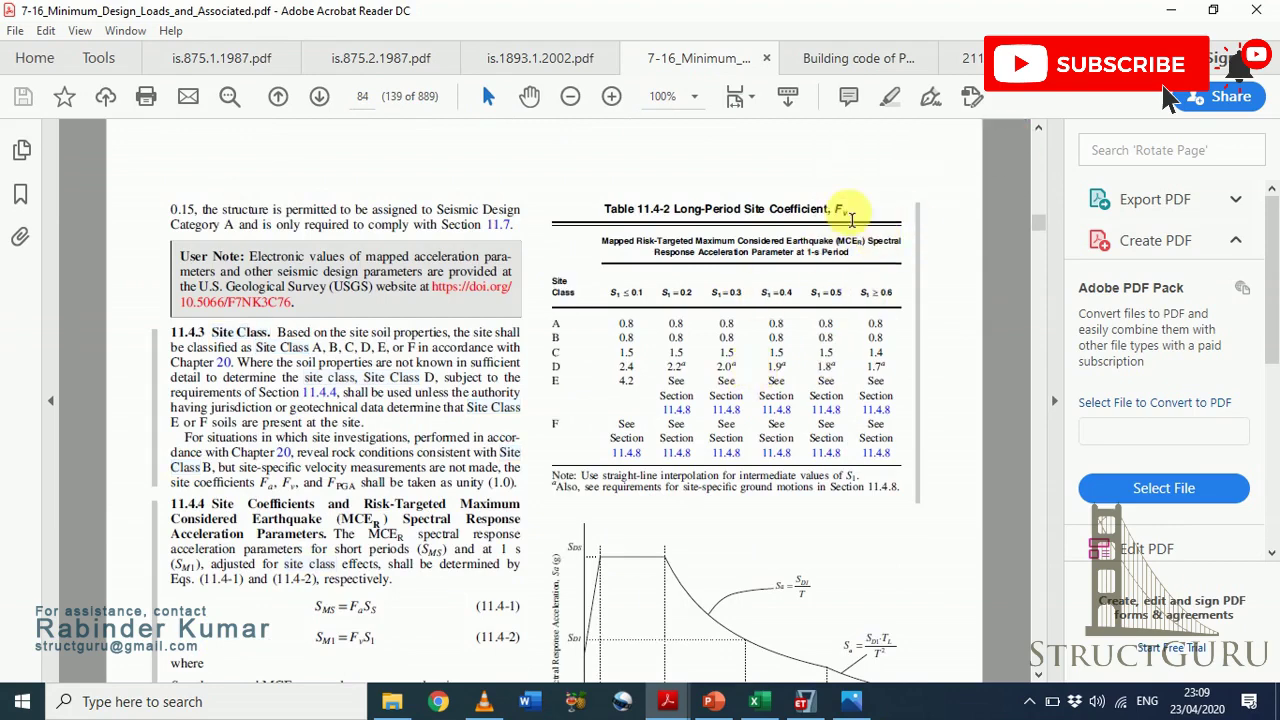
Switch to ETABS, try site class C for the EQX load, and restore site class B
{"action": "mouse_move", "coordinate": [668, 703]}
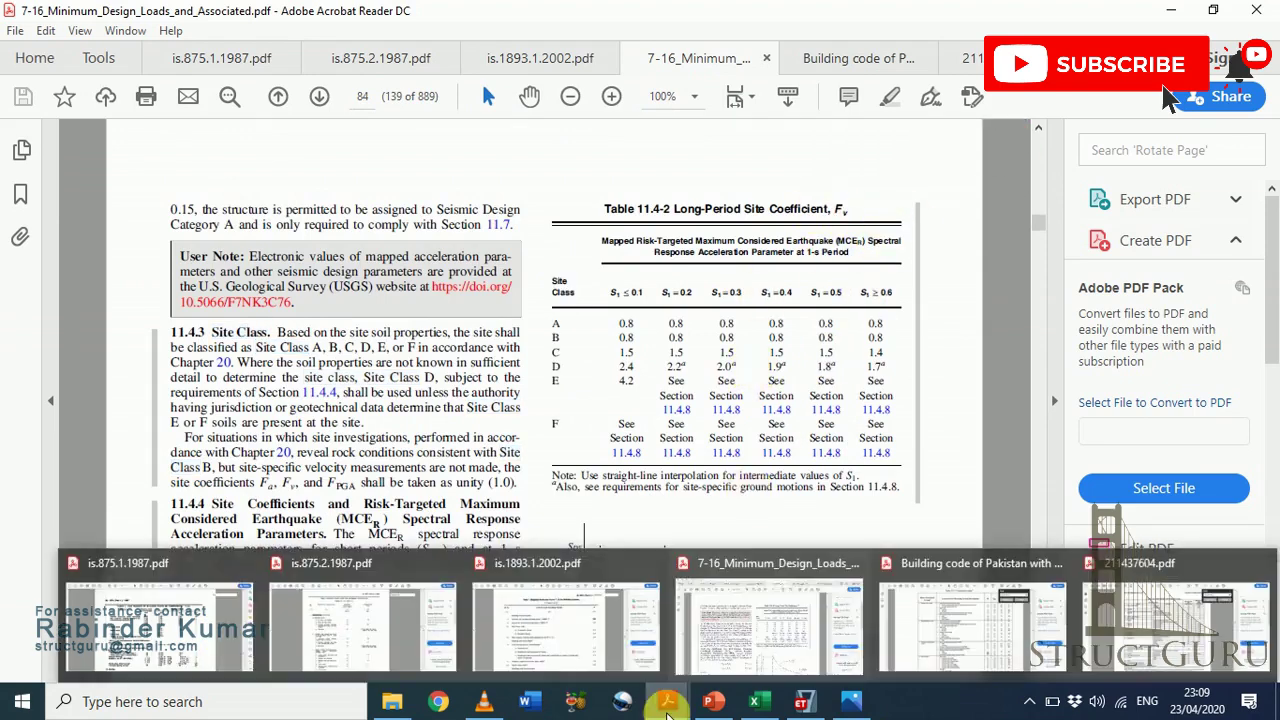
{"action": "left_click", "coordinate": [801, 703]}
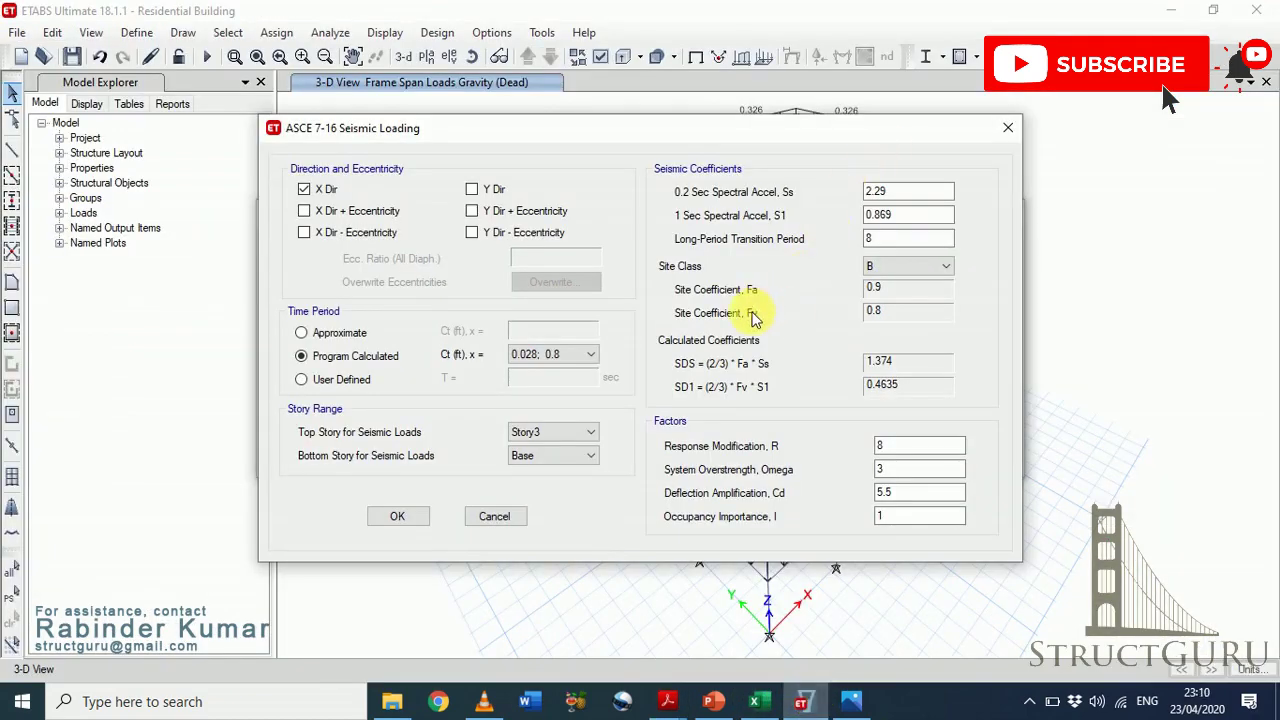
{"action": "left_click", "coordinate": [905, 272]}
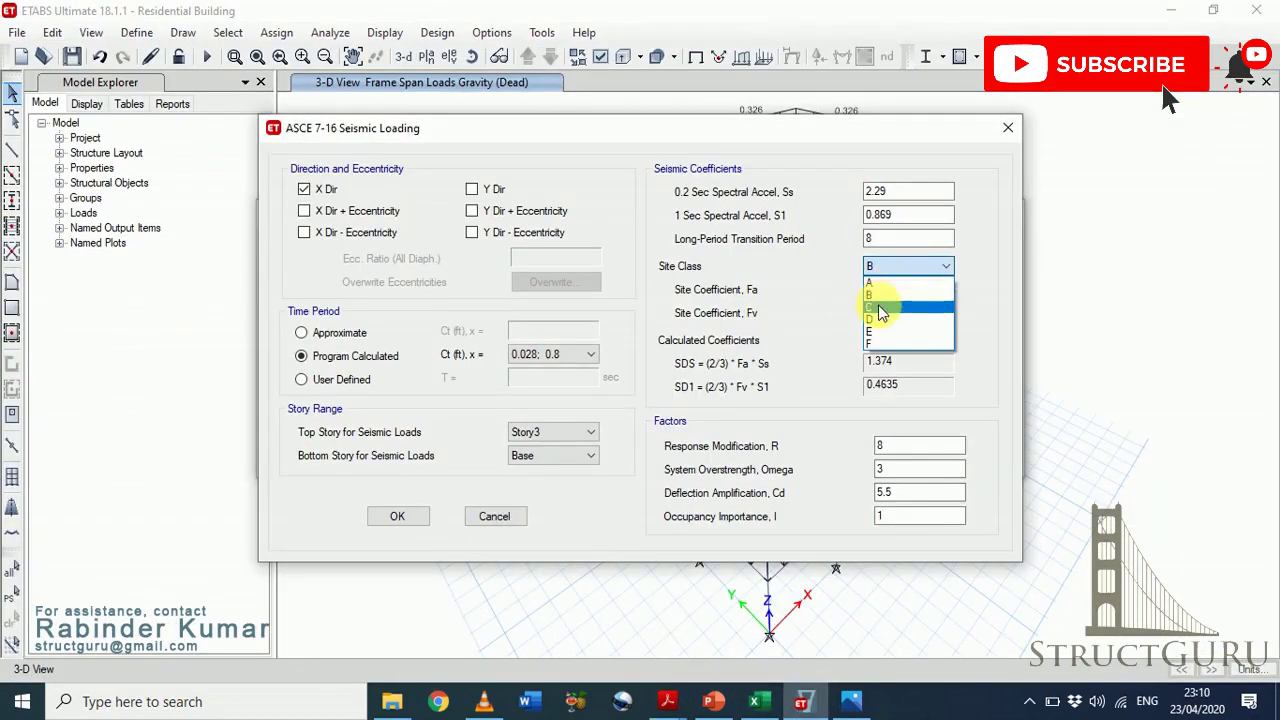
{"action": "left_click", "coordinate": [878, 306]}
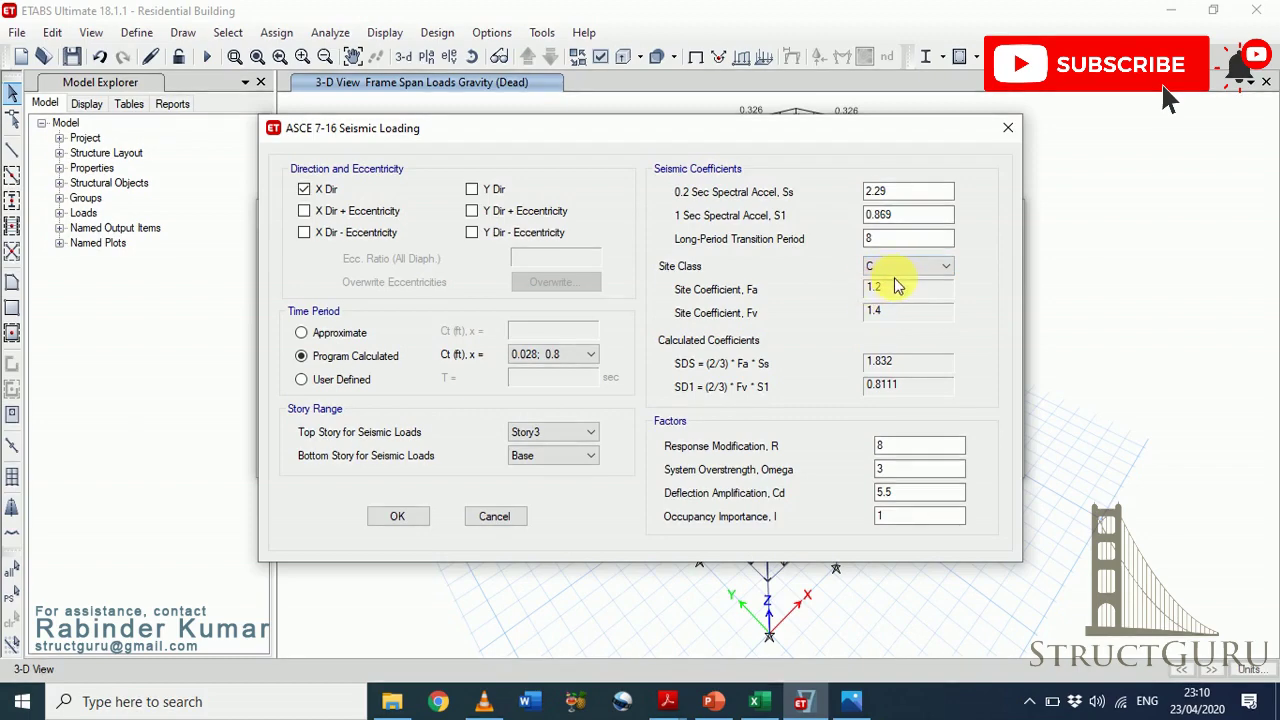
{"action": "left_click", "coordinate": [904, 270]}
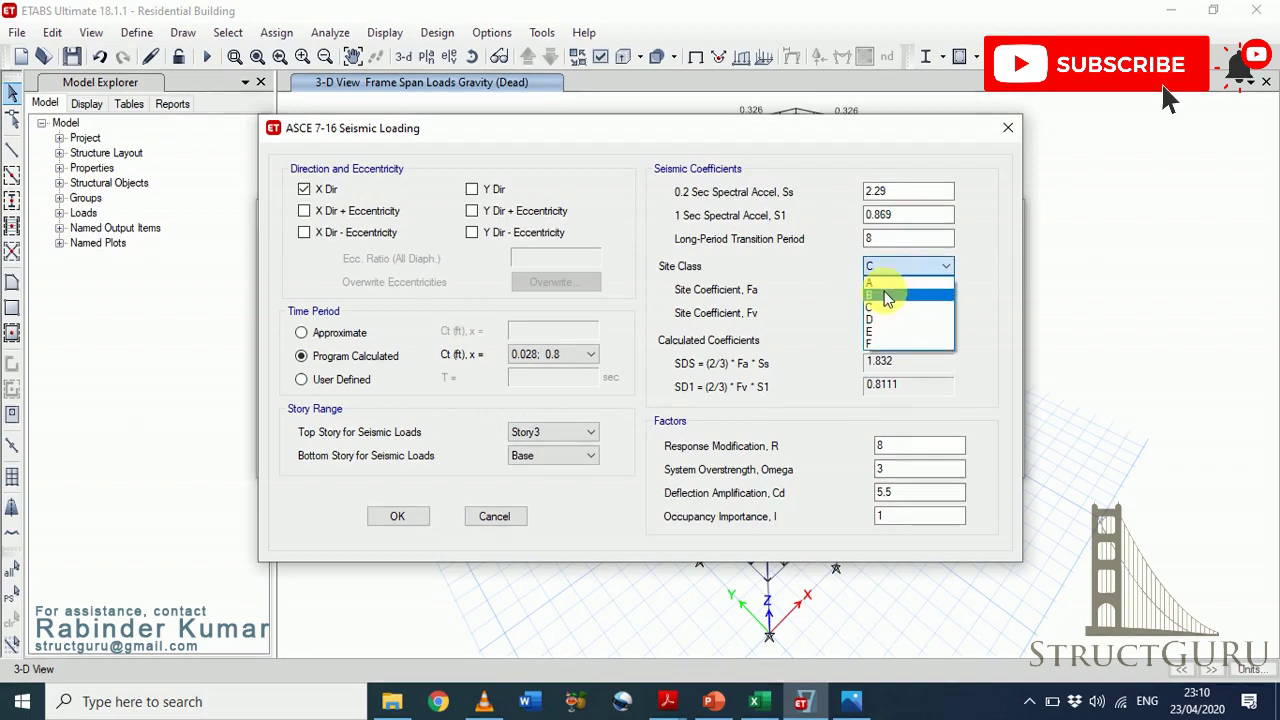
{"action": "left_click", "coordinate": [893, 288]}
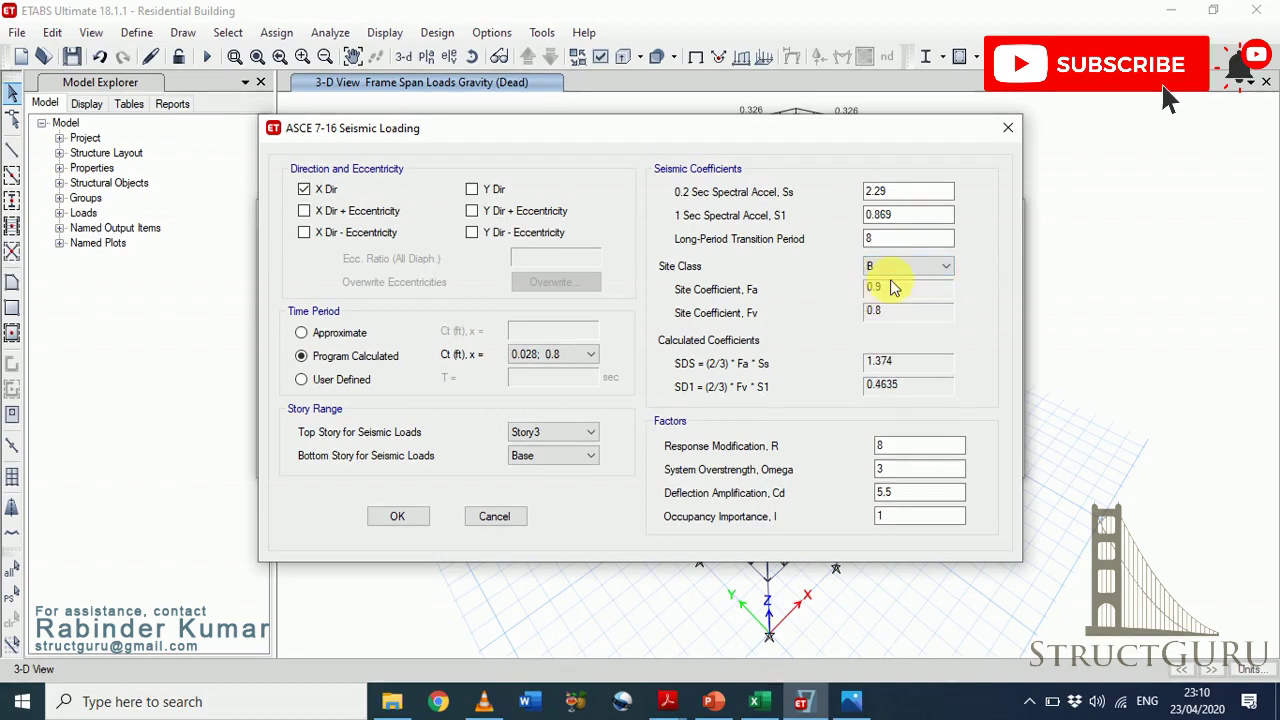
Examine the site class B coefficients Fv and Fa in Tables 11.4-2 and 11.4-1 of the ASCE 7-16 PDF against the ETABS inputs
{"action": "left_click", "coordinate": [806, 702]}
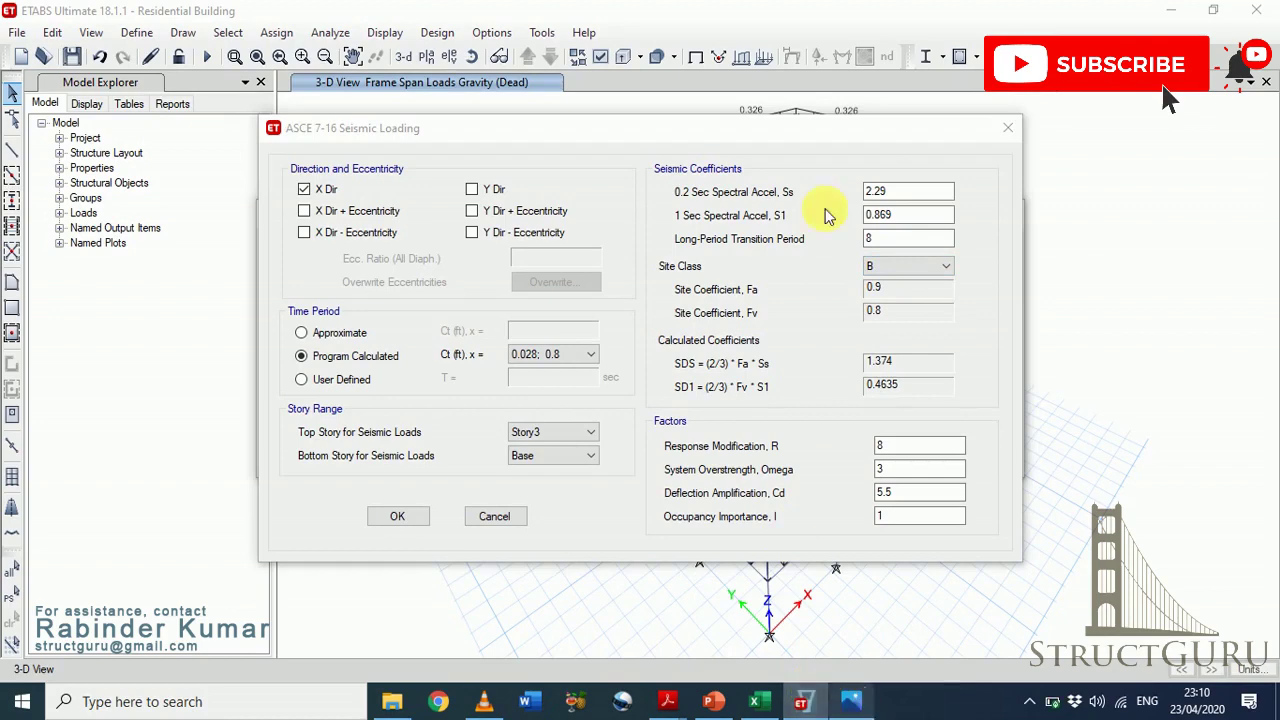
{"action": "left_click", "coordinate": [668, 702]}
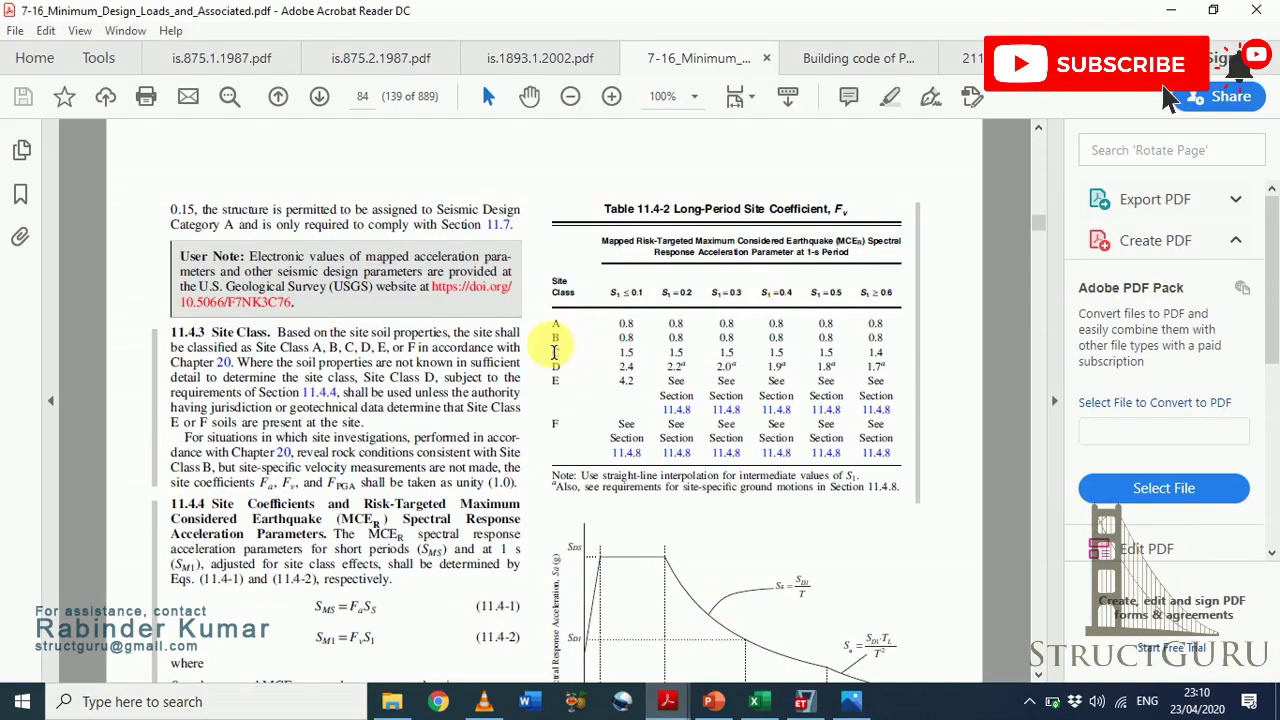
{"action": "left_click_drag", "start_coordinate": [553, 351], "coordinate": [573, 348]}
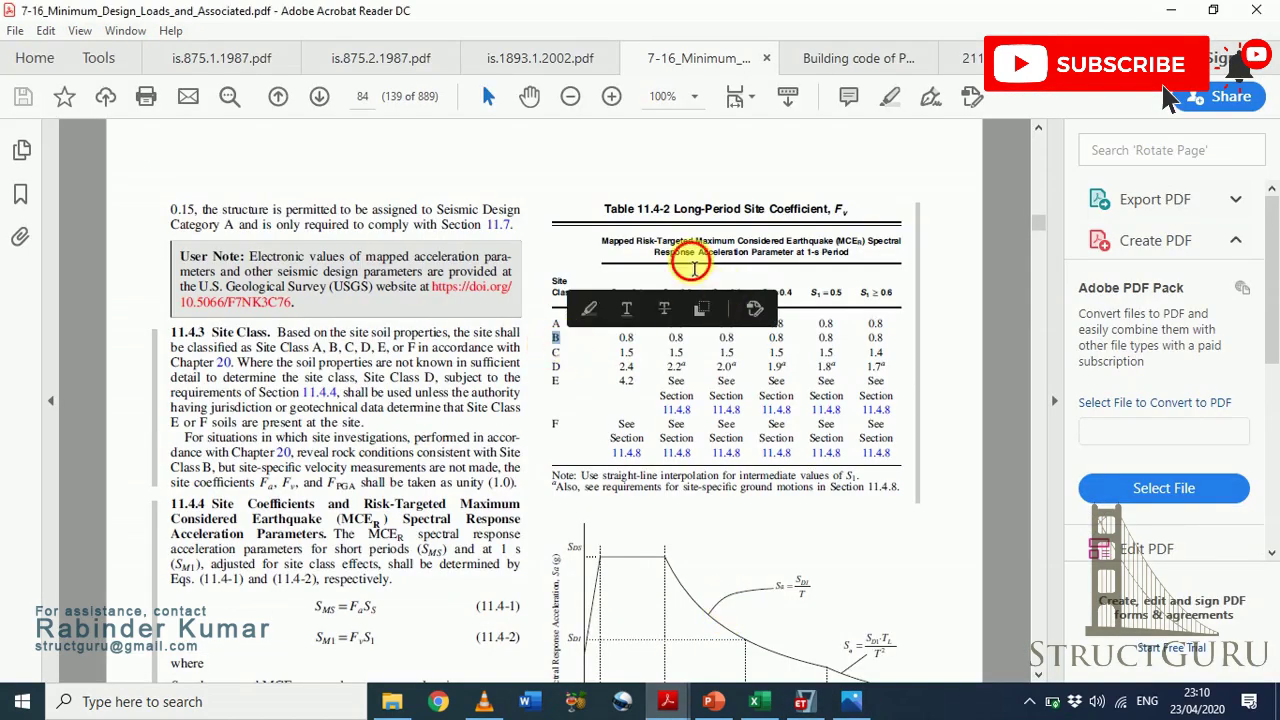
{"action": "left_click", "coordinate": [692, 260]}
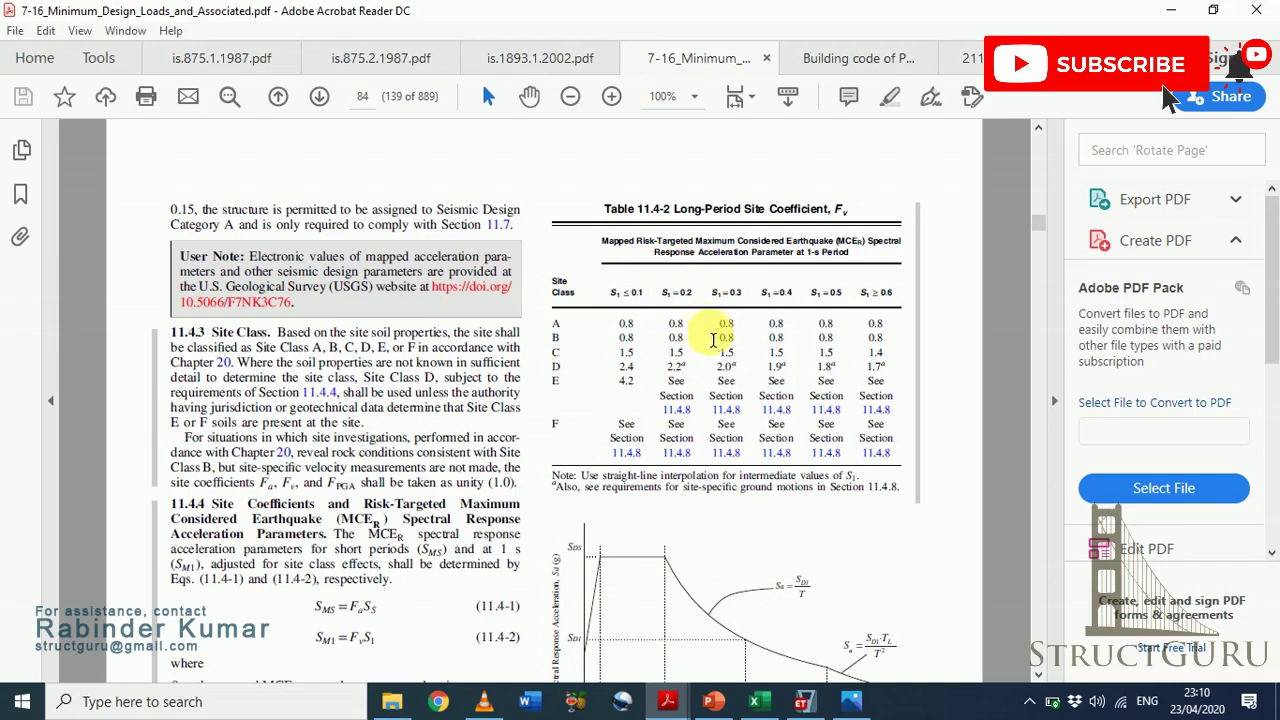
{"action": "double_click", "coordinate": [676, 337]}
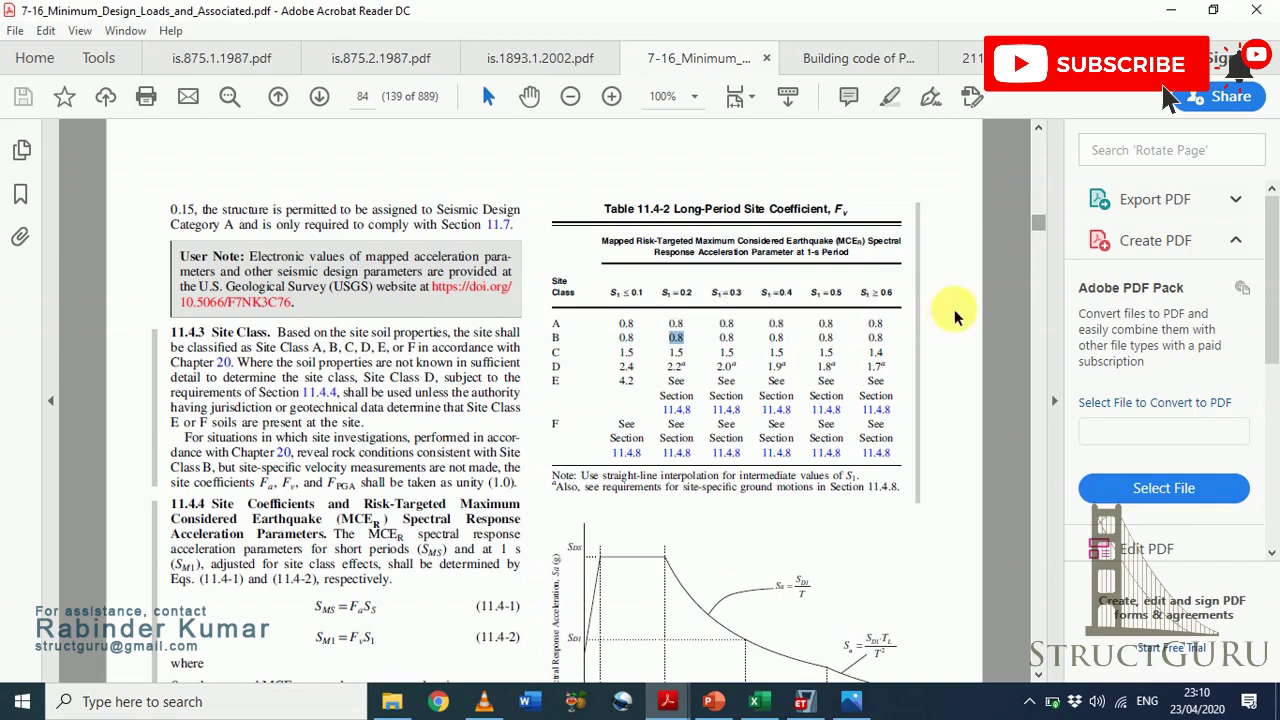
{"action": "scroll", "coordinate": [950, 321], "scroll_direction": "down", "scroll_amount": 10}
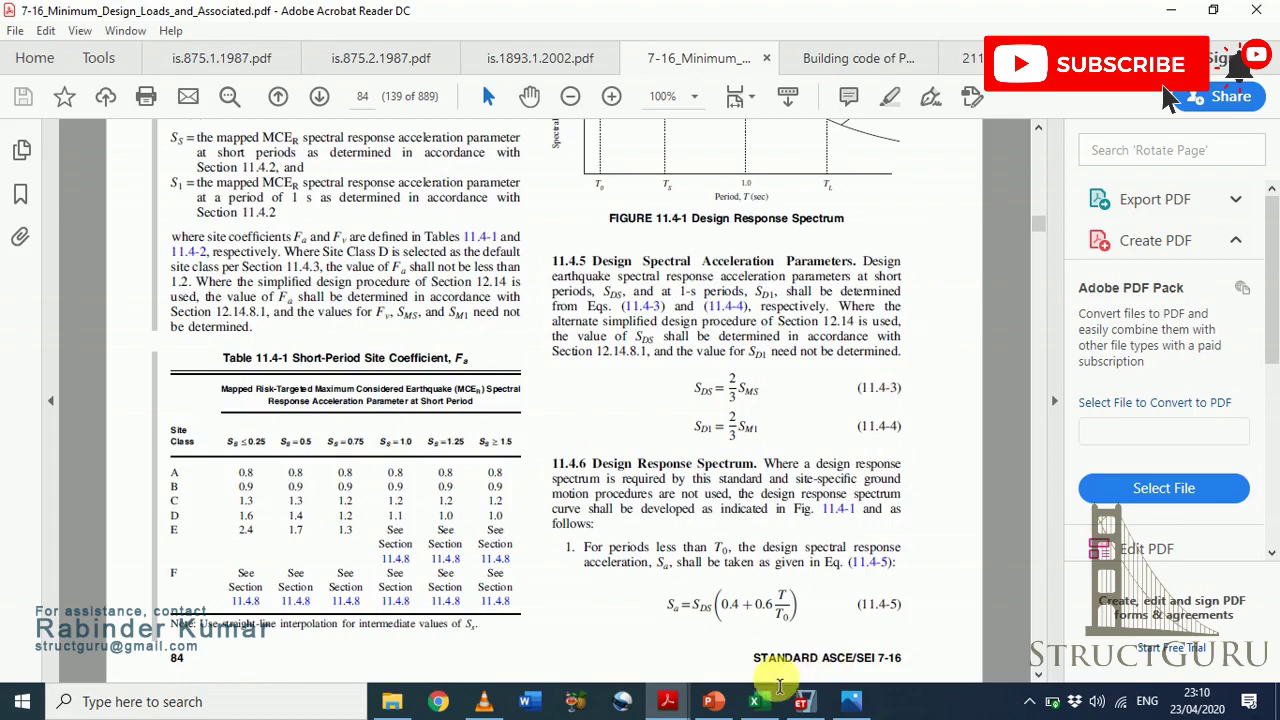
{"action": "left_click", "coordinate": [805, 703]}
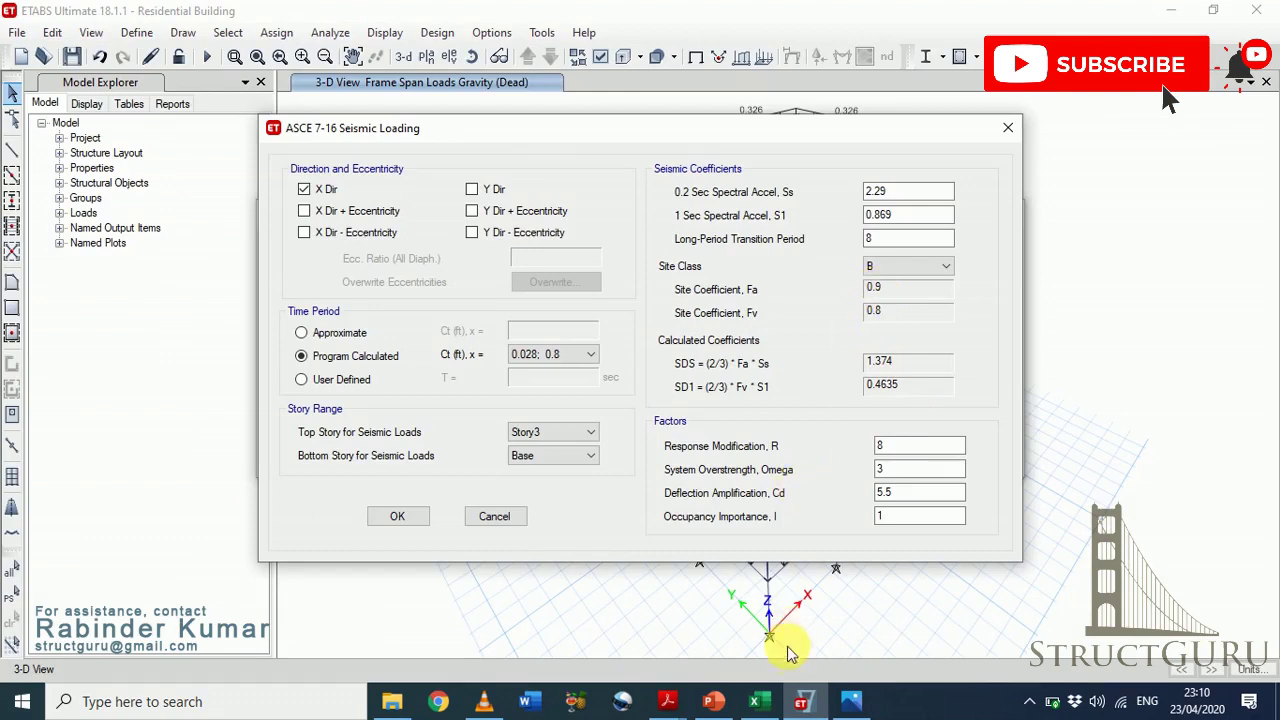
{"action": "left_click", "coordinate": [806, 704]}
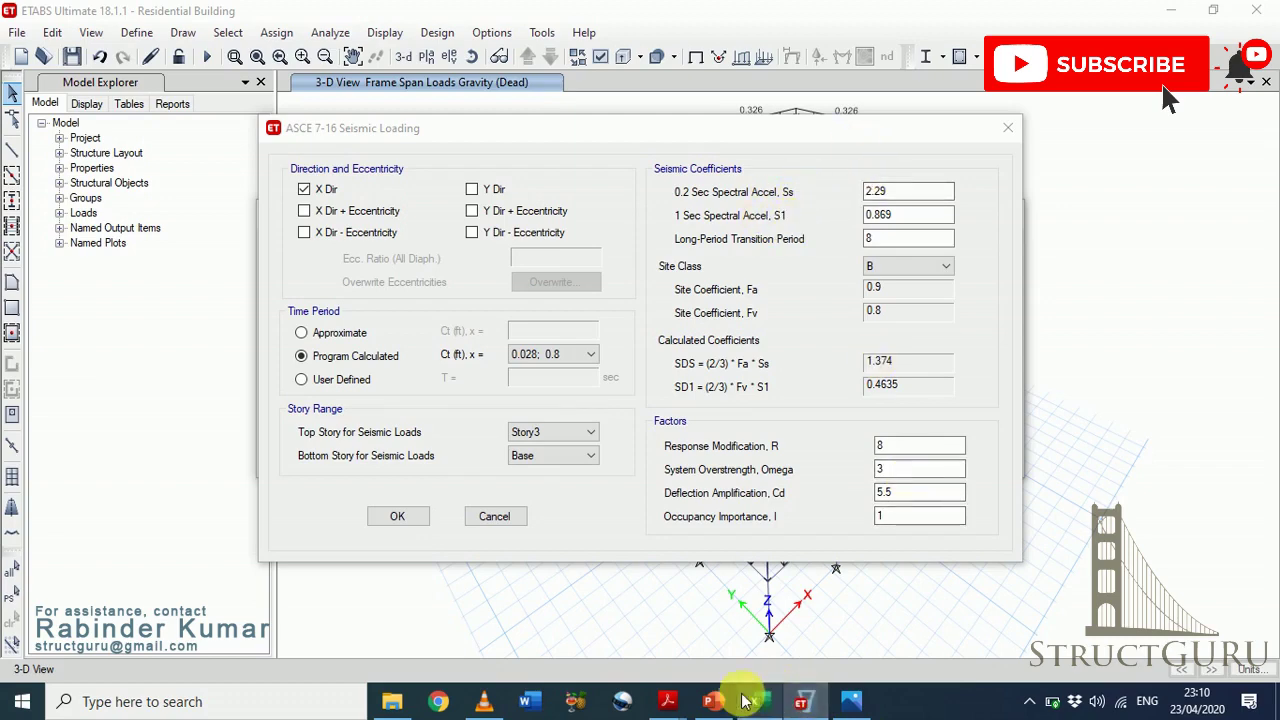
{"action": "mouse_move", "coordinate": [672, 707]}
{"action": "left_click", "coordinate": [789, 638]}
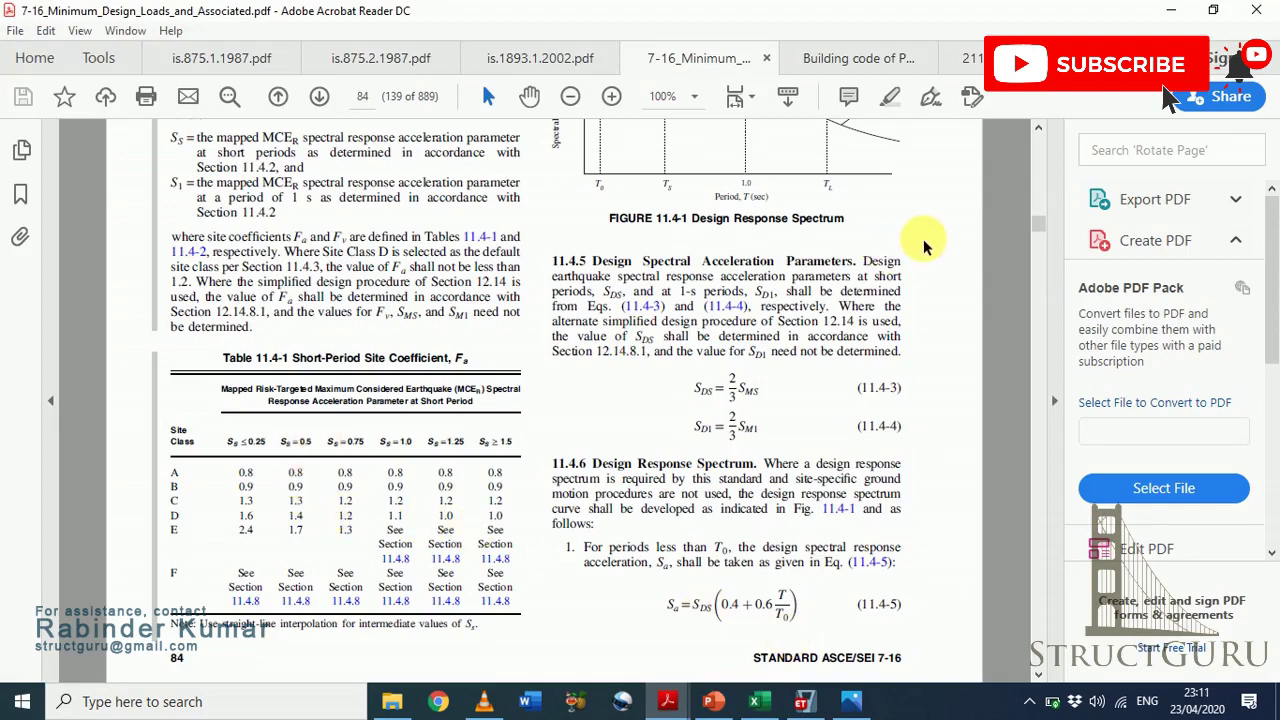
{"action": "left_click", "coordinate": [1038, 127]}
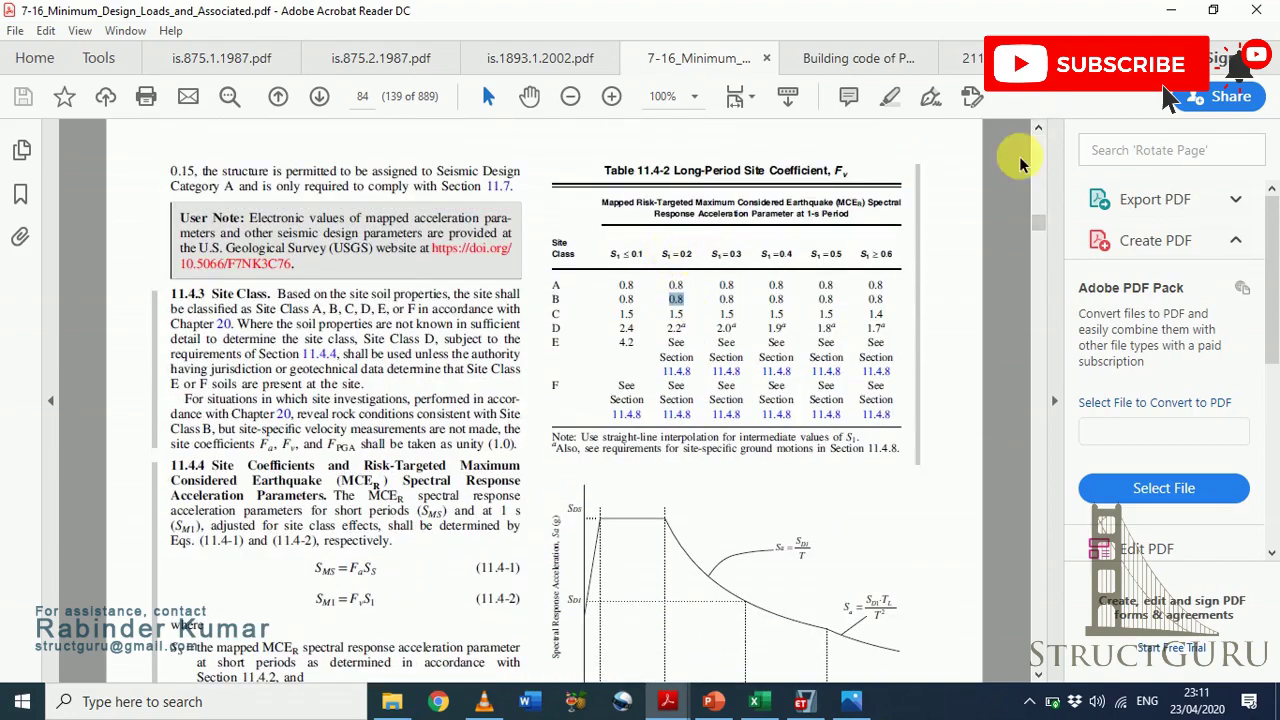
Return to ETABS and set the 1-second spectral acceleration S1 of the EQX load to 0.5
{"action": "left_click", "coordinate": [1168, 11]}
{"action": "left_click_drag", "start_coordinate": [908, 196], "coordinate": [825, 197]}
{"action": "left_click_drag", "start_coordinate": [929, 215], "coordinate": [826, 218]}
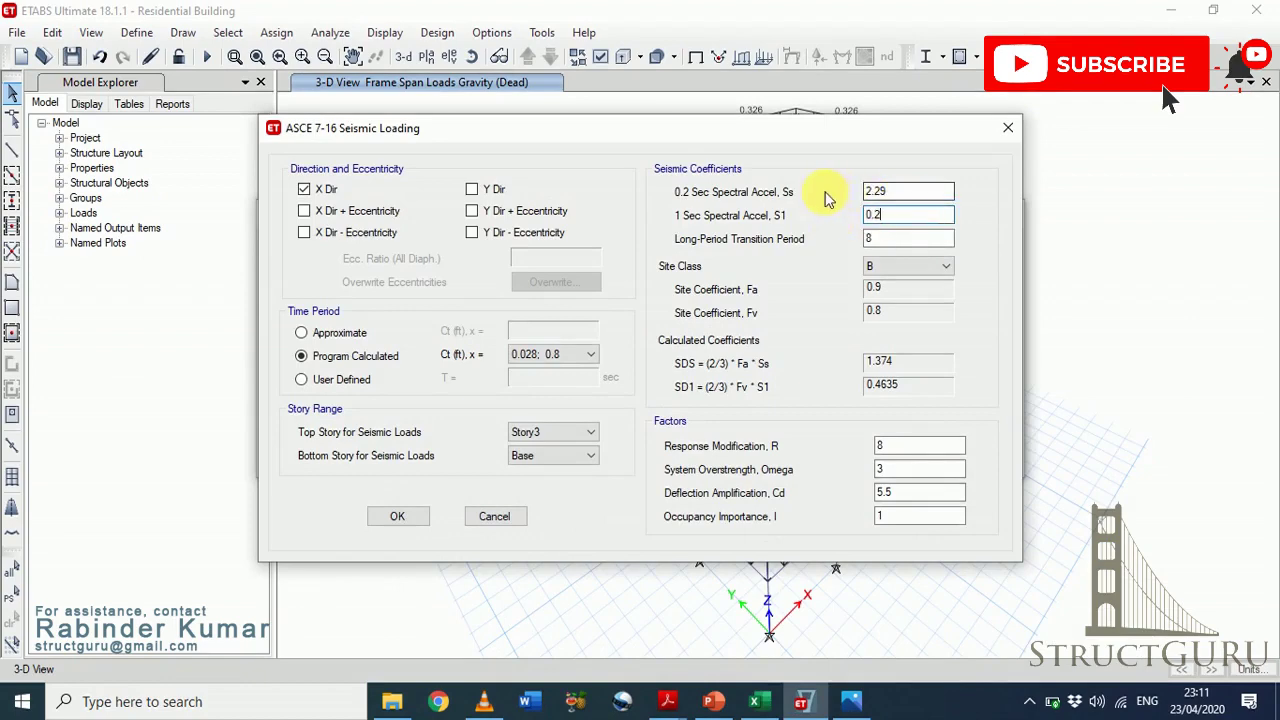
{"action": "type", "text": "0.20.5"}
{"action": "left_click_drag", "start_coordinate": [883, 215], "coordinate": [848, 220]}
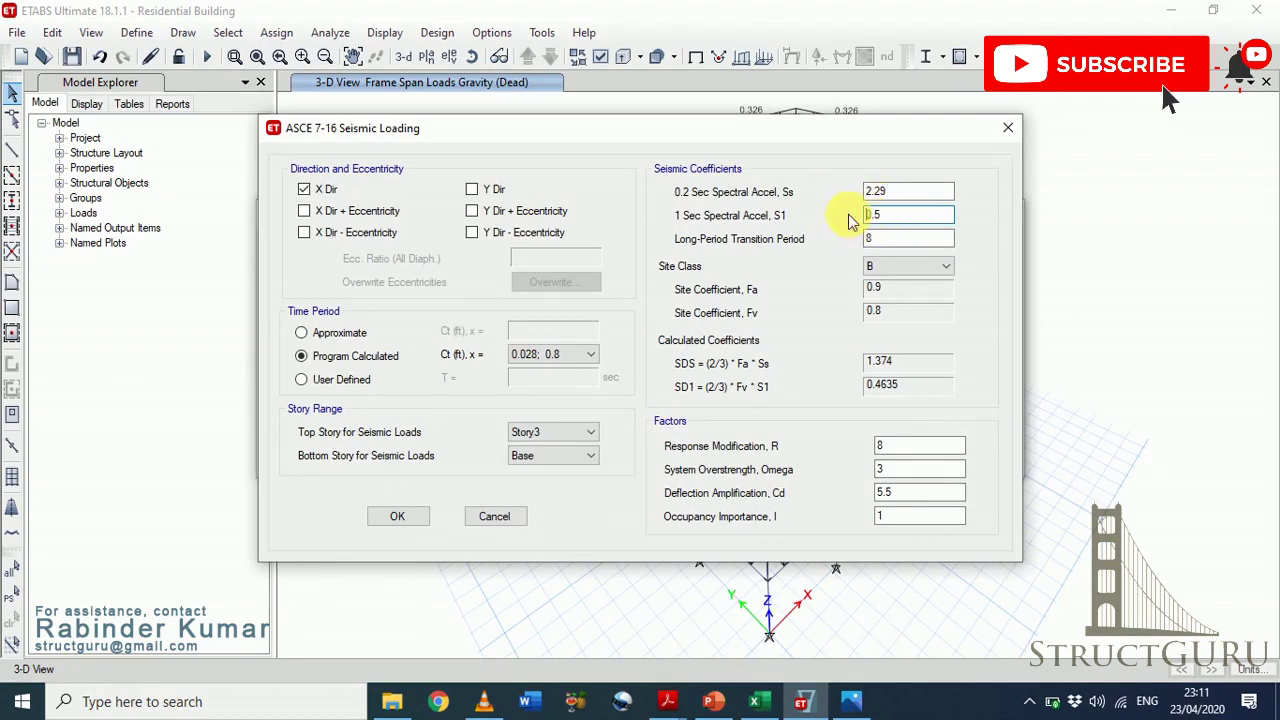
{"action": "left_click", "coordinate": [905, 238]}
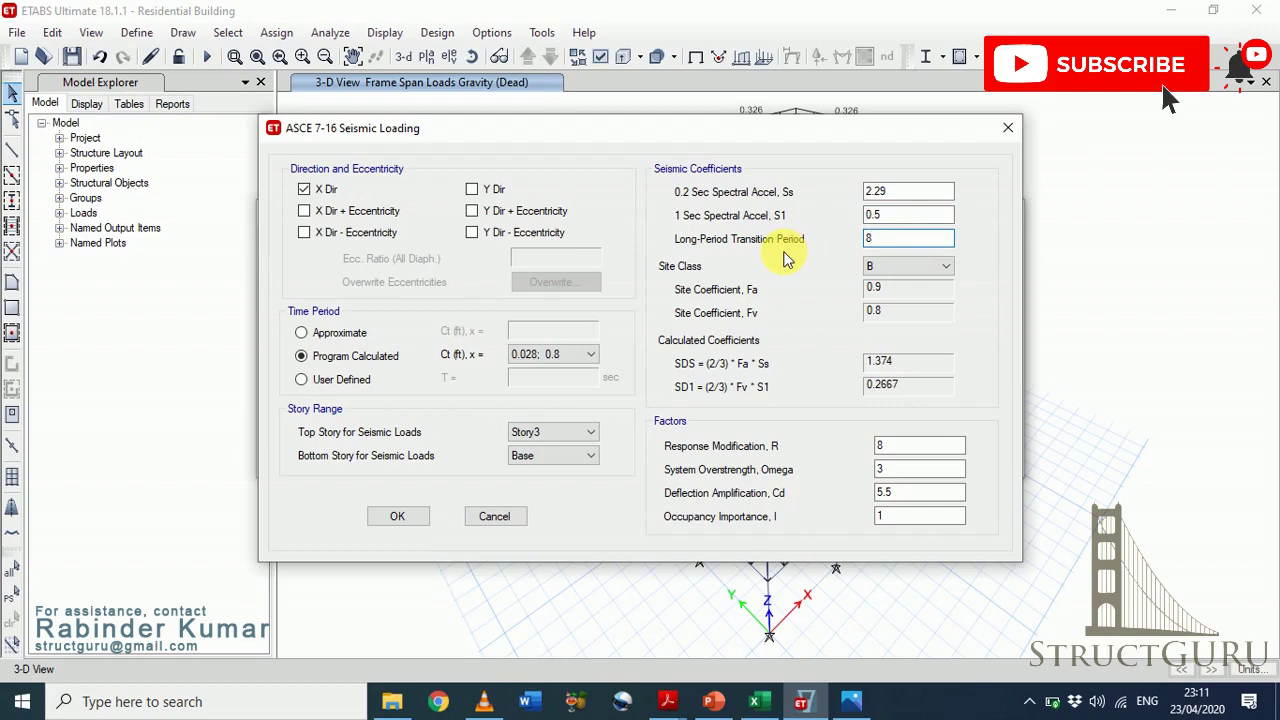
{"action": "double_click", "coordinate": [887, 243]}
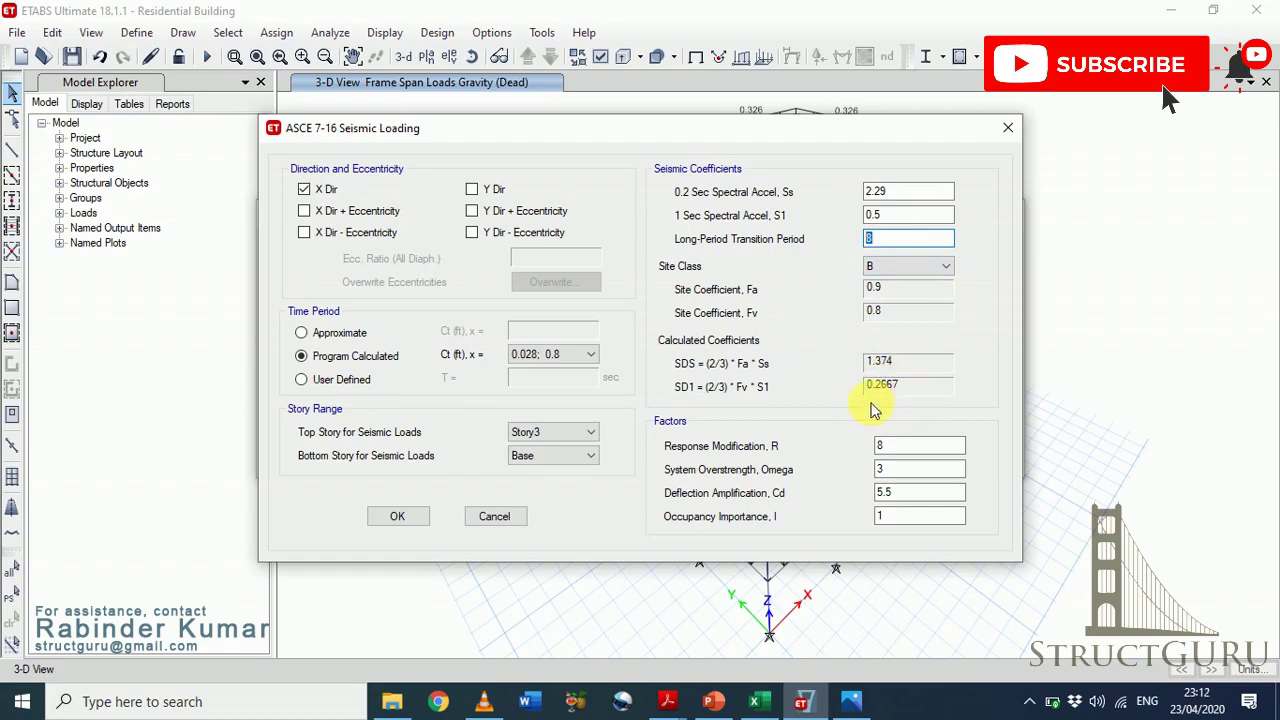
Switch to the ASCE 7-16 PDF in Acrobat Reader and search for "response modification" to reach the structural system factors
{"action": "left_click", "coordinate": [885, 446]}
{"action": "left_click", "coordinate": [668, 701]}
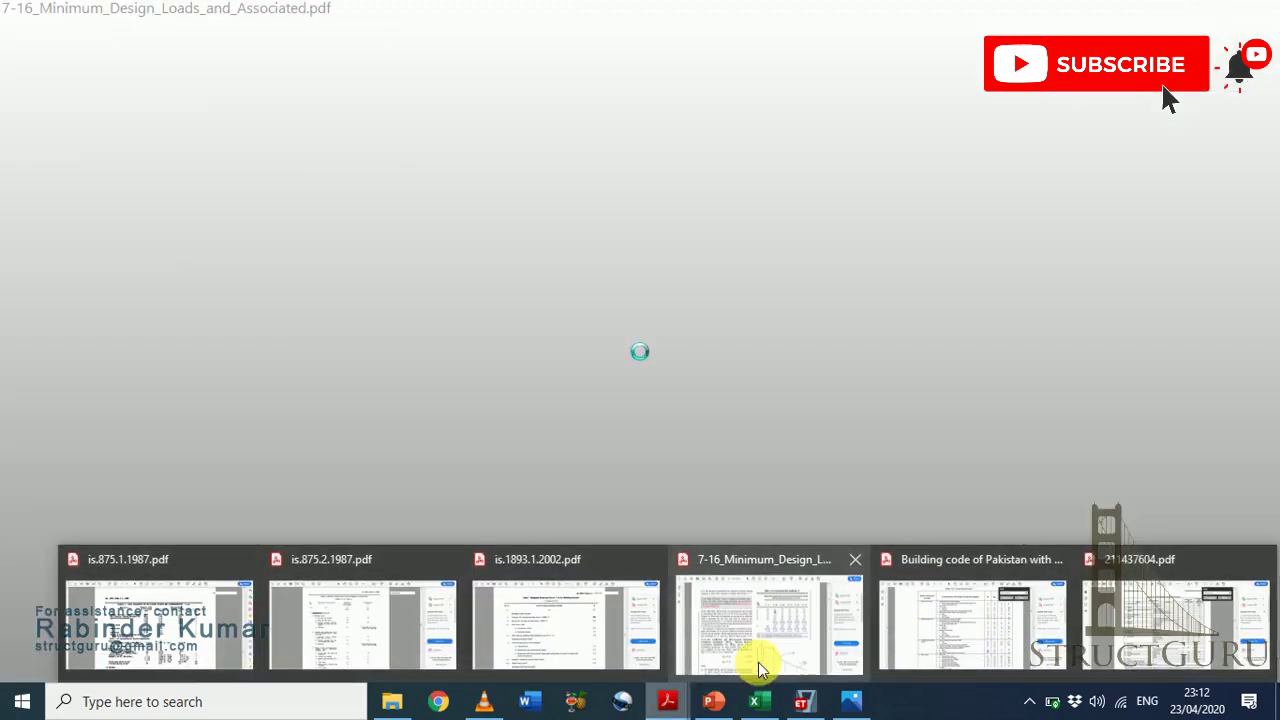
{"action": "left_click", "coordinate": [757, 665]}
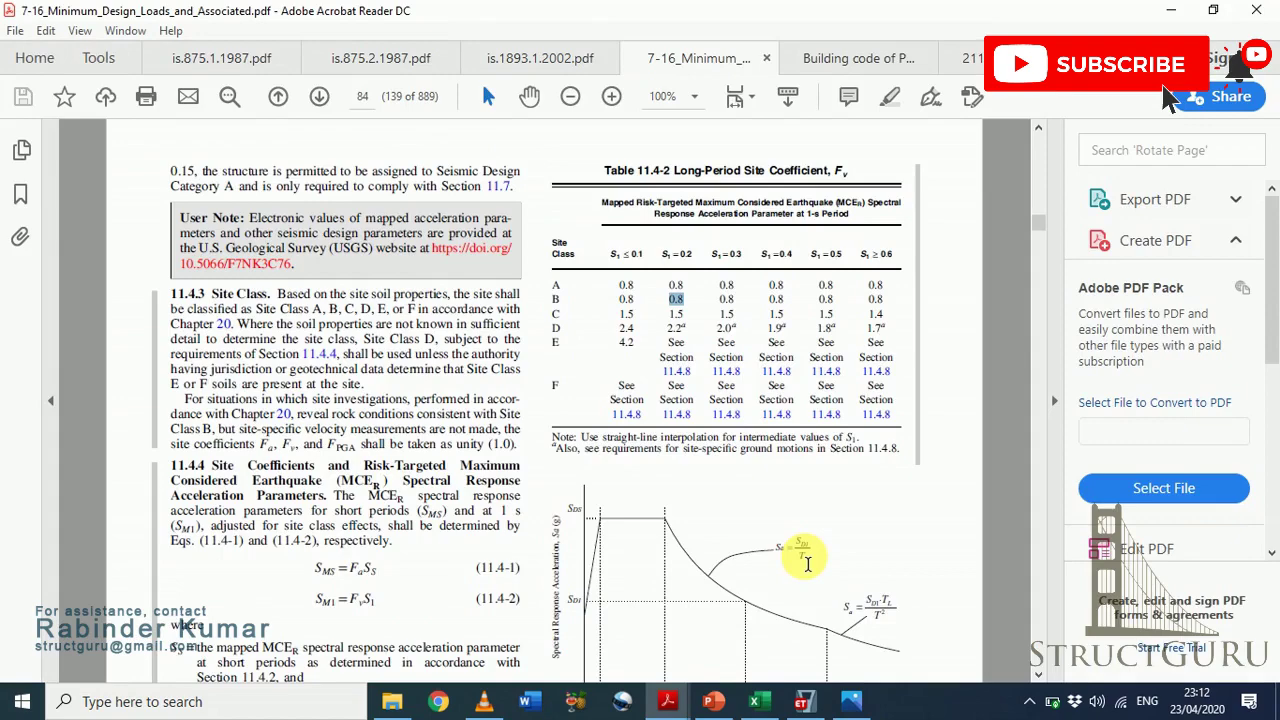
{"action": "scroll", "coordinate": [807, 563], "scroll_direction": "down", "scroll_amount": 5}
{"action": "scroll", "coordinate": [807, 563], "scroll_direction": "down", "scroll_amount": 5}
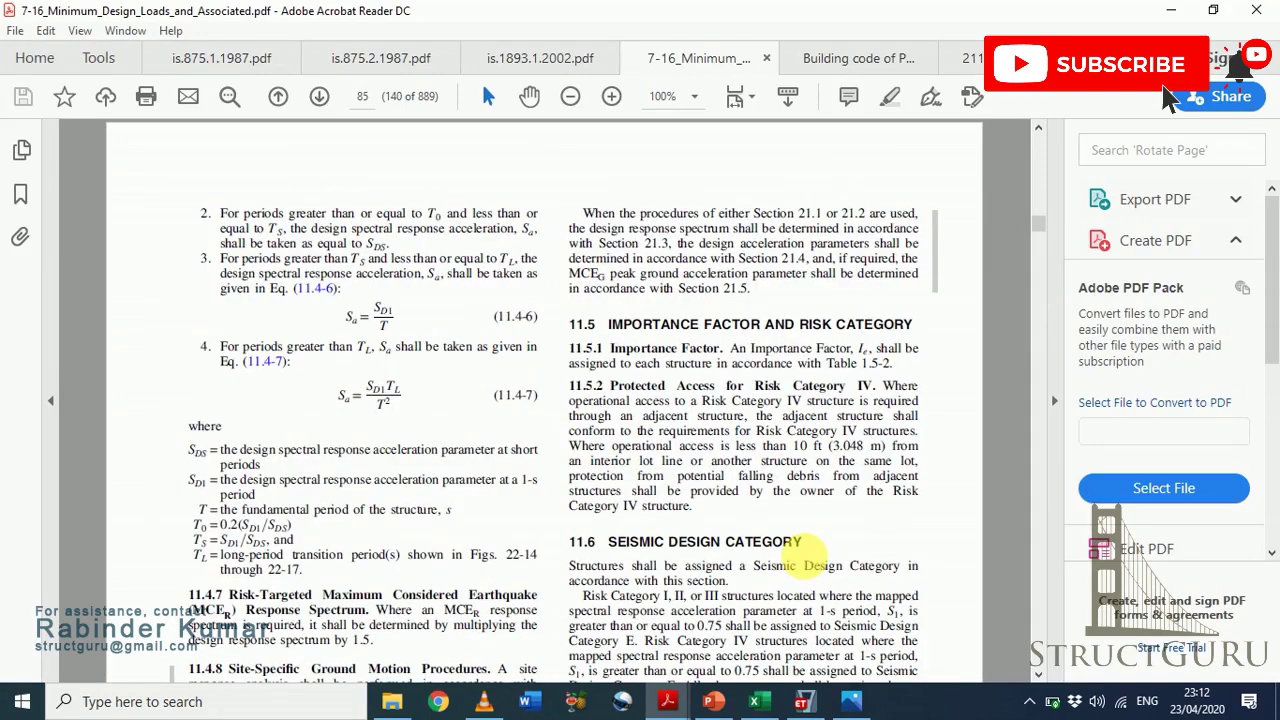
{"action": "key", "text": "ctrl+f"}
{"action": "type", "text": "response"}
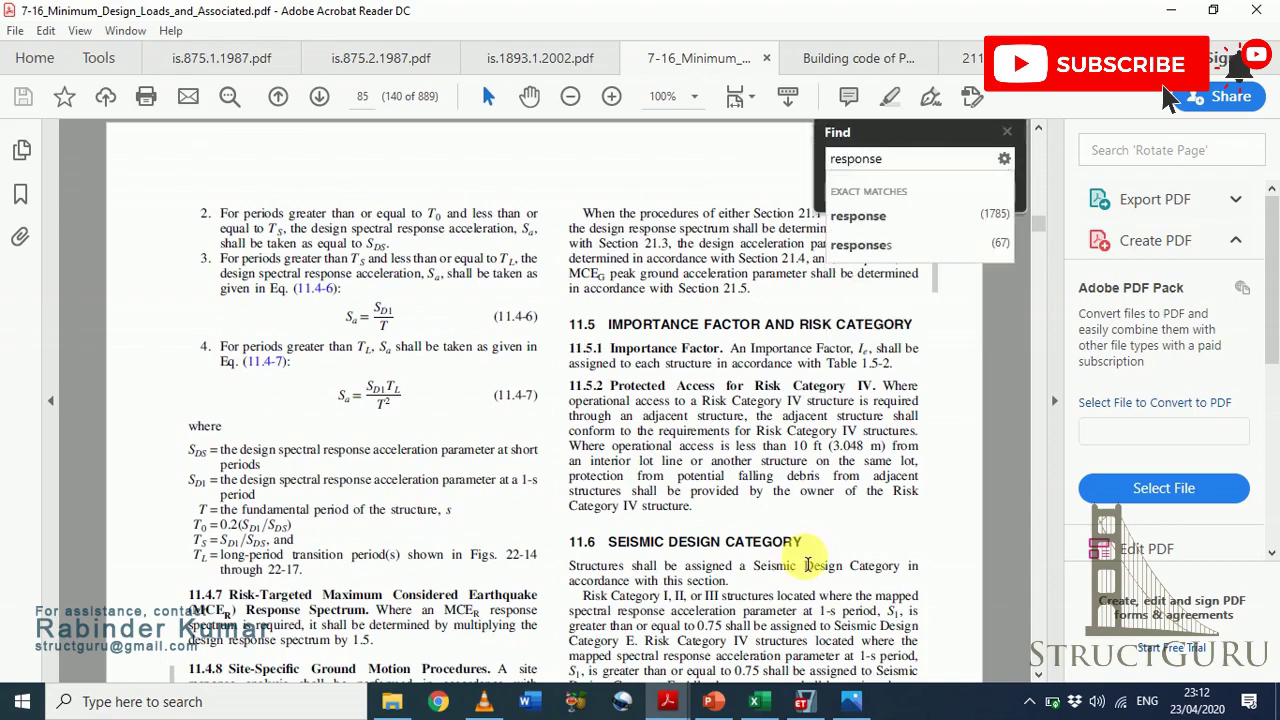
{"action": "key", "text": "Down"}
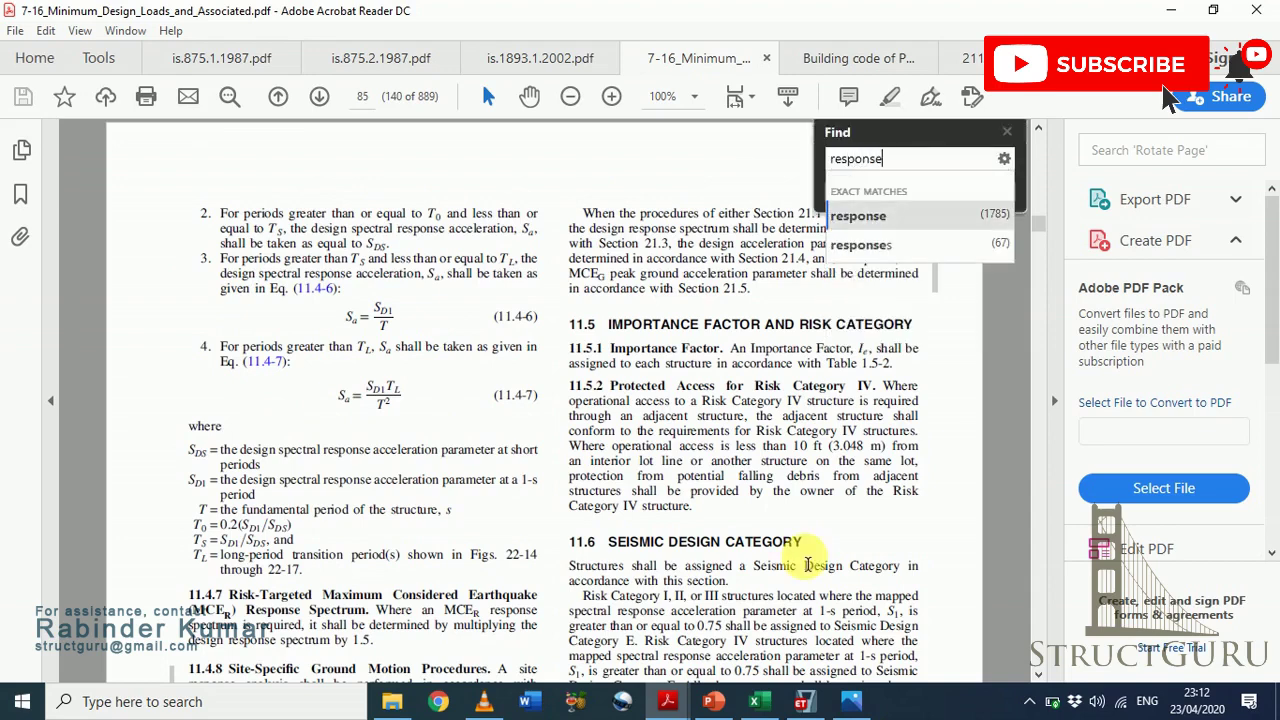
{"action": "type", "text": "m"}
{"action": "key", "text": "Down"}
{"action": "key", "text": "Return"}
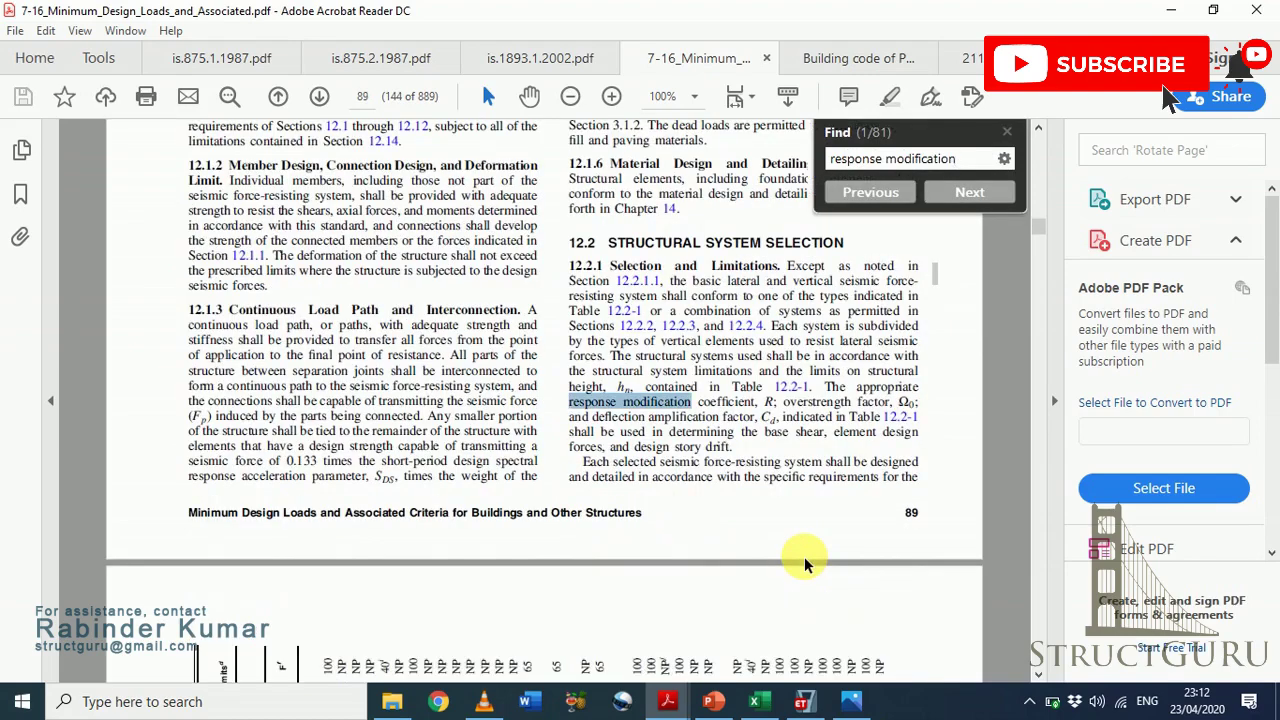
{"action": "key", "text": "Return"}
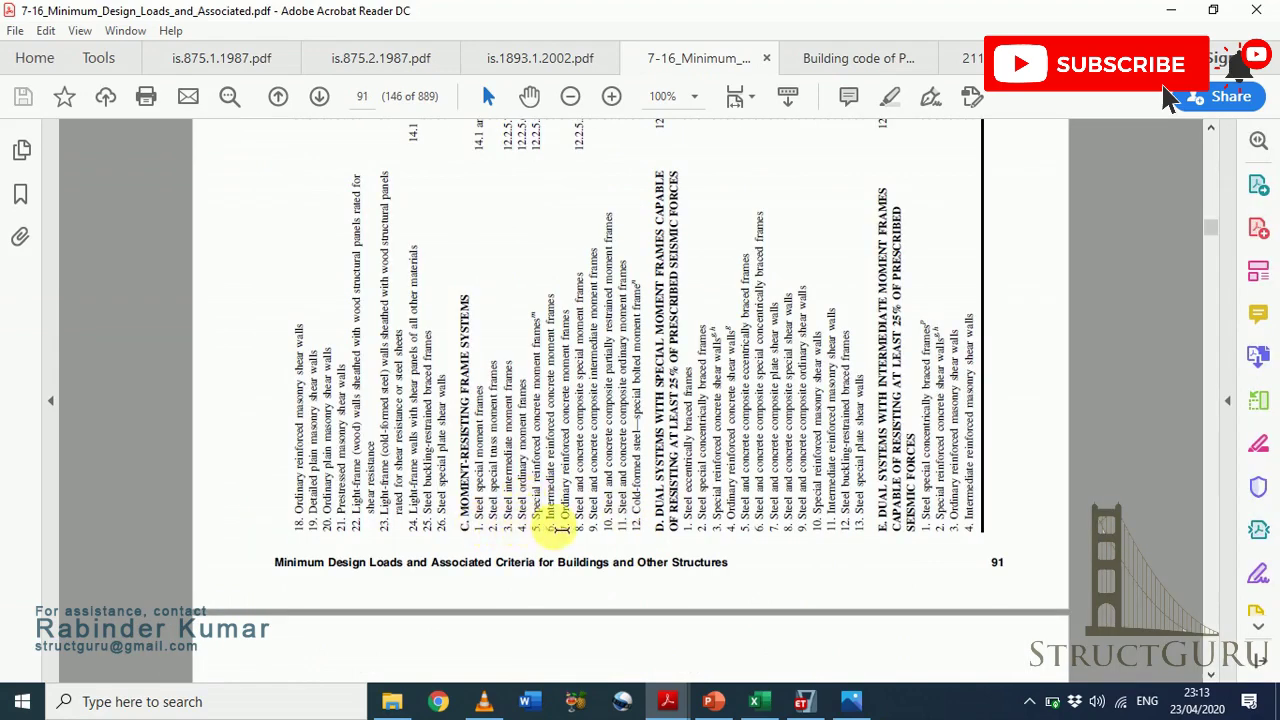
Examine the response modification, overstrength and deflection amplification factors for intermediate reinforced concrete moment frames in the structural systems table on page 91
{"action": "left_click_drag", "start_coordinate": [561, 528], "coordinate": [578, 275]}
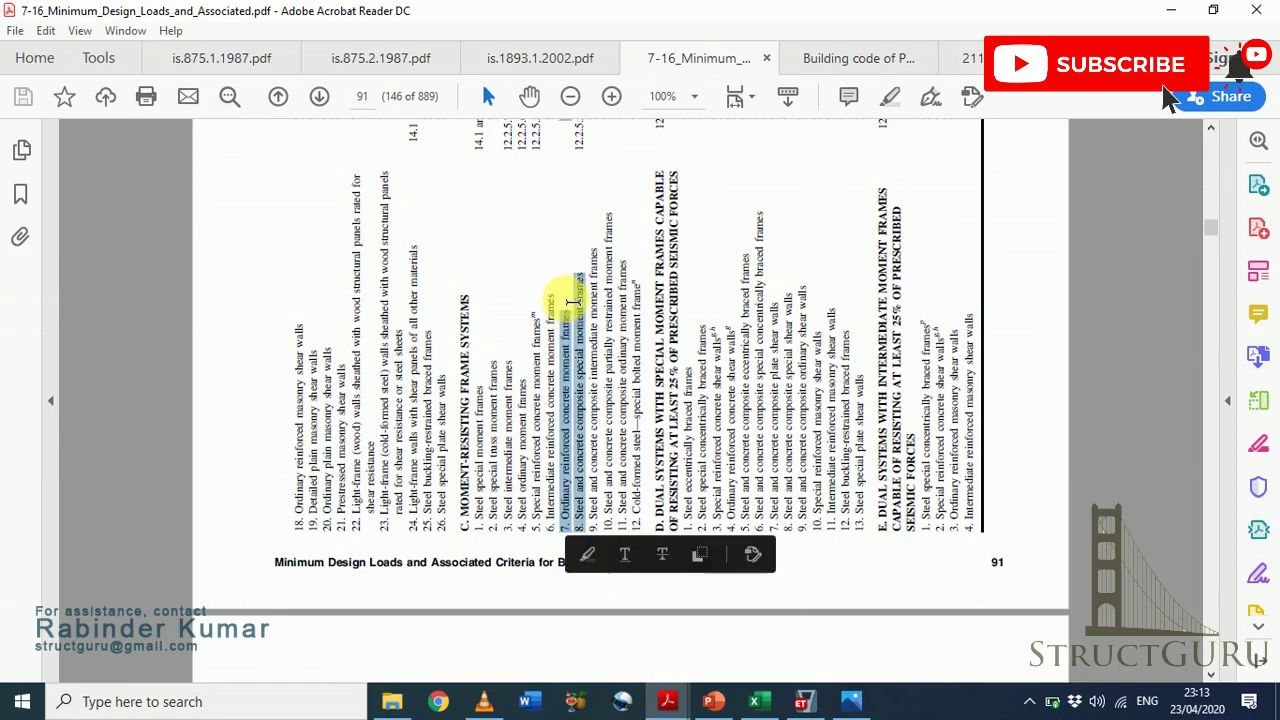
{"action": "left_click", "coordinate": [1210, 127]}
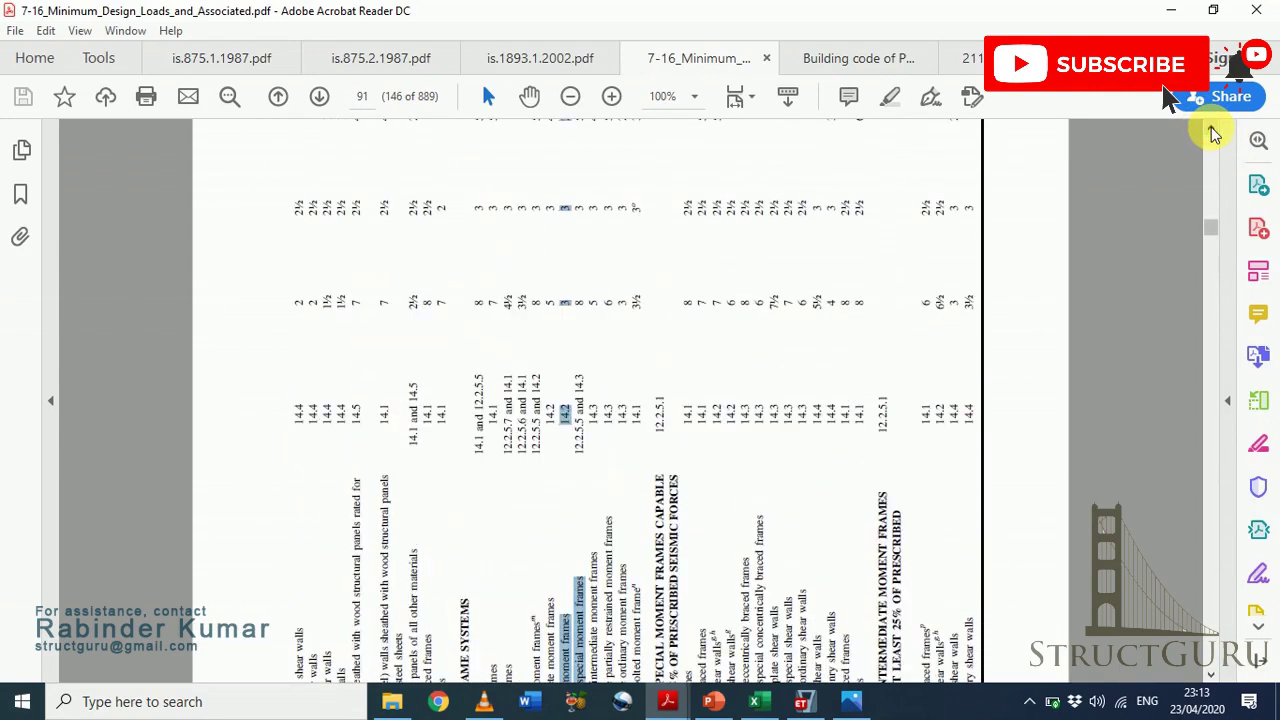
{"action": "left_click_drag", "start_coordinate": [543, 294], "coordinate": [567, 313]}
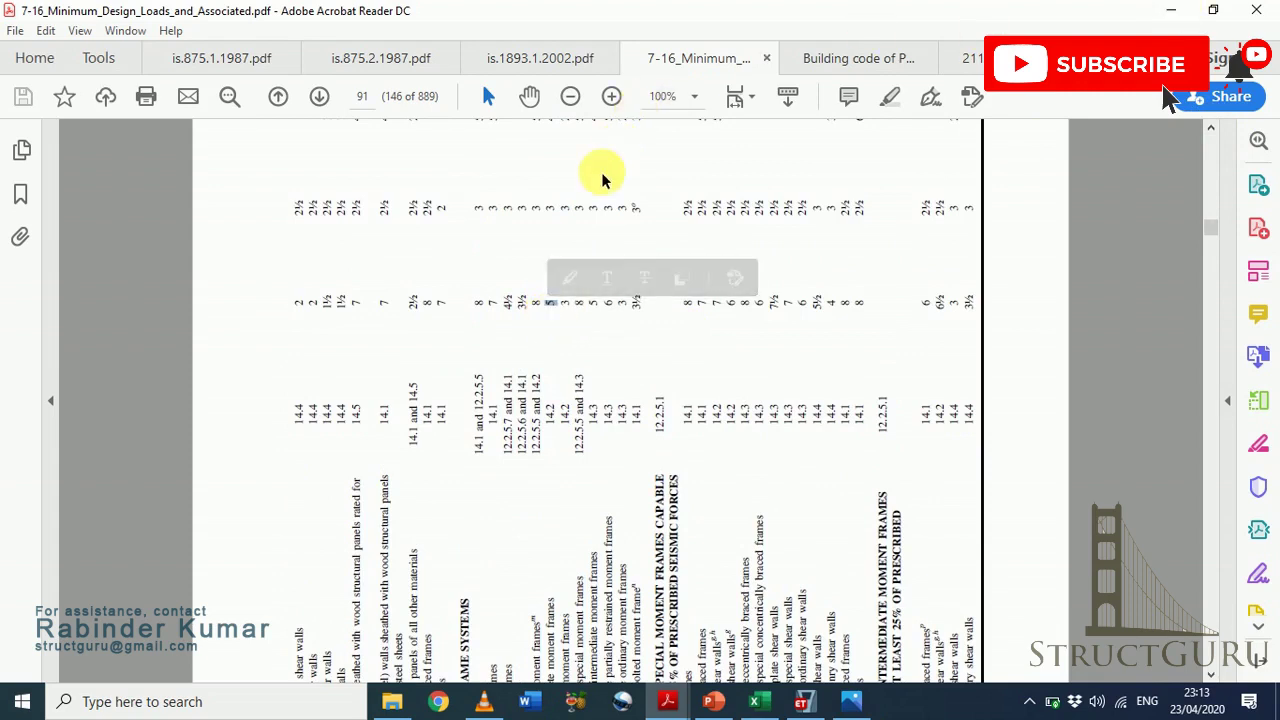
{"action": "left_click_drag", "start_coordinate": [557, 206], "coordinate": [558, 217]}
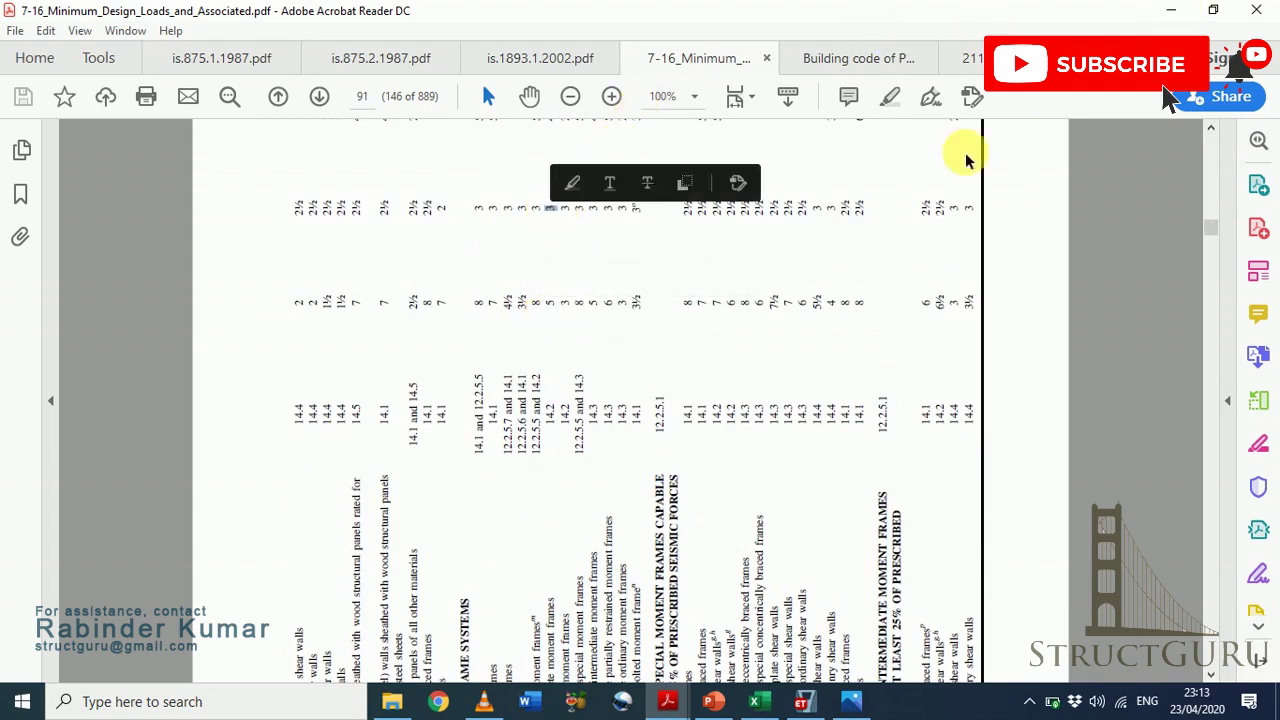
{"action": "scroll", "coordinate": [611, 279], "scroll_direction": "up", "scroll_amount": 3}
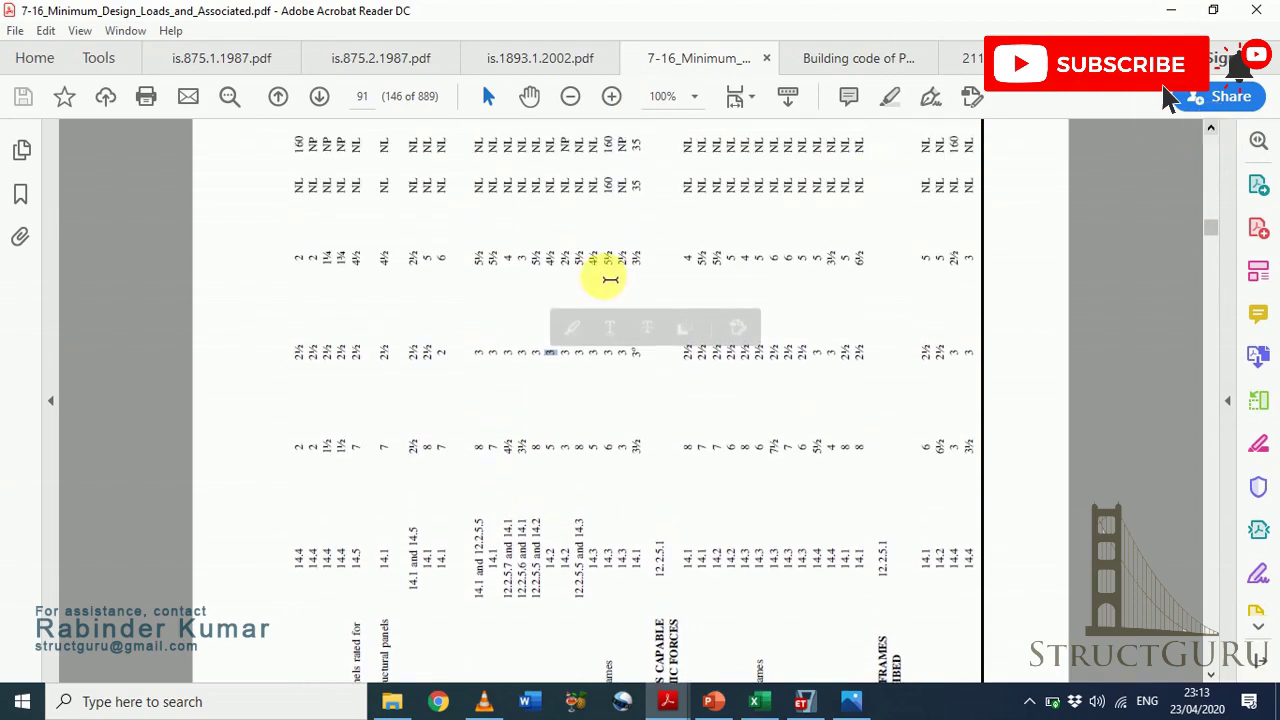
{"action": "left_click_drag", "start_coordinate": [549, 251], "coordinate": [556, 273]}
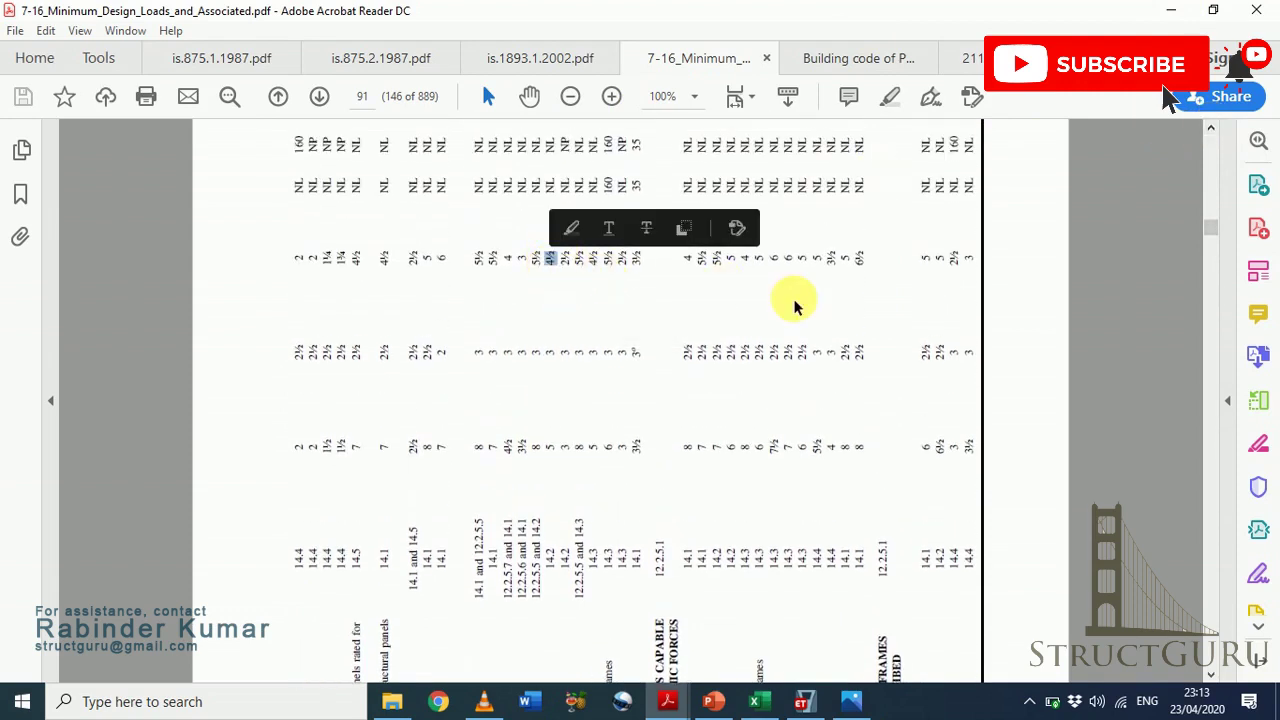
Return to ETABS, enter the EQX load's R and Cd factors for intermediate reinforced concrete moment frames, and accept the seismic settings
{"action": "left_click", "coordinate": [806, 704]}
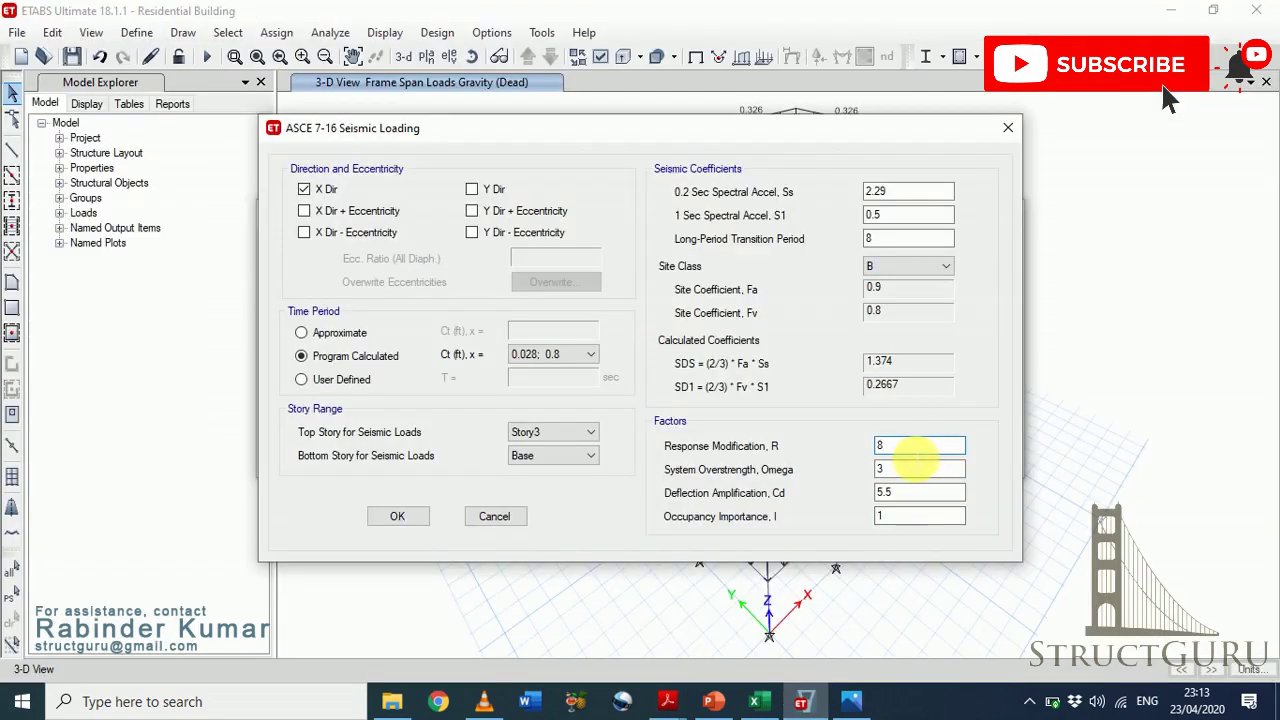
{"action": "left_click", "coordinate": [805, 697]}
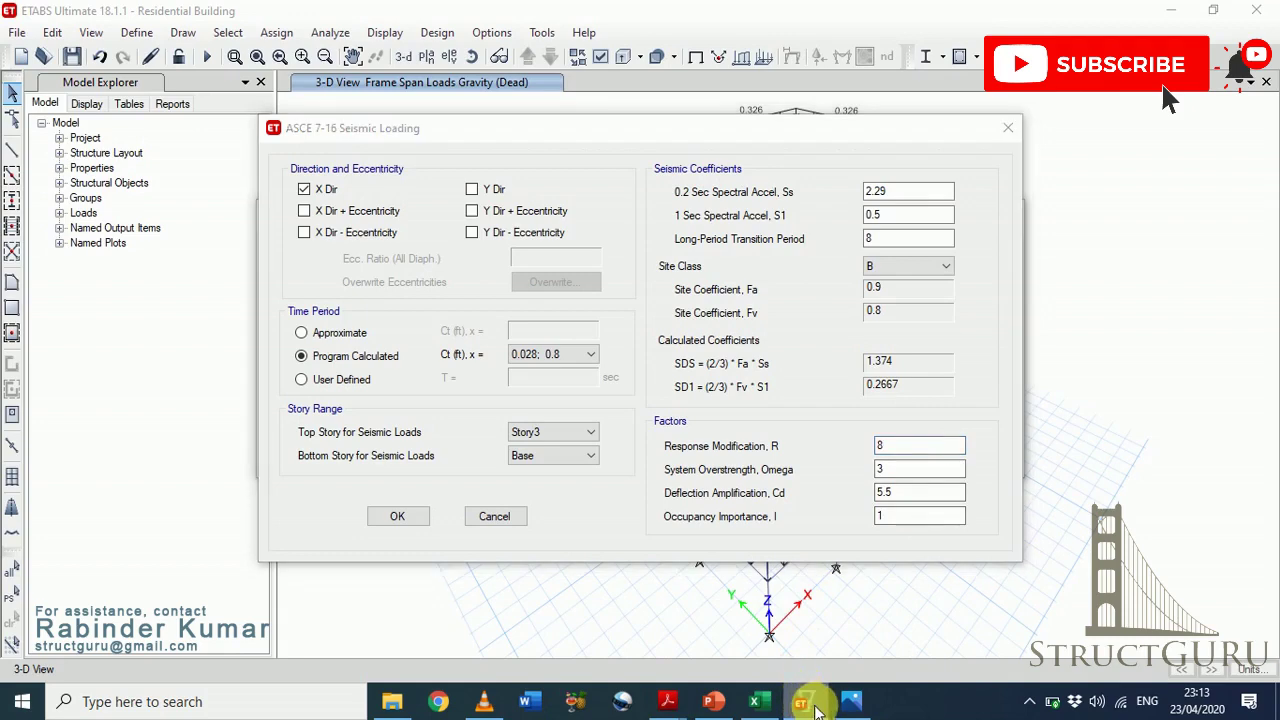
{"action": "left_click", "coordinate": [908, 451]}
{"action": "double_click", "coordinate": [893, 492]}
{"action": "type", "text": "4"}
{"action": "left_click", "coordinate": [400, 518]}
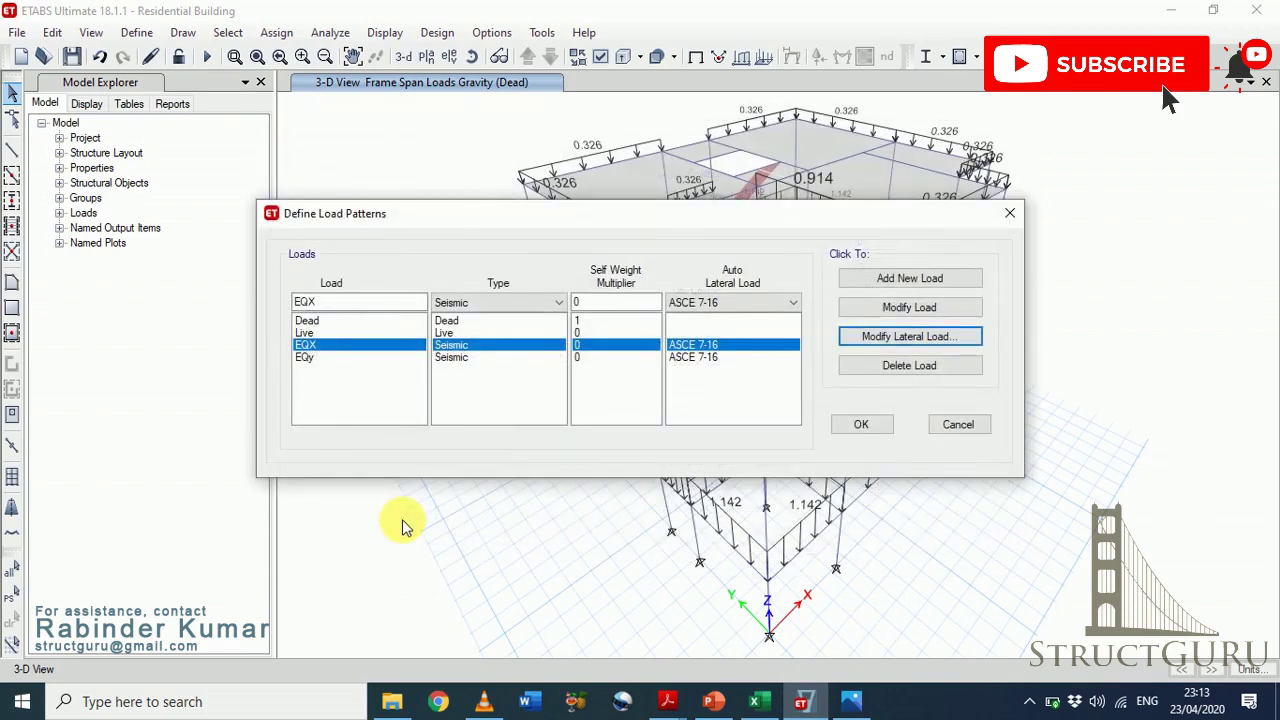
Open the EQy lateral load settings and restrict the direction to Y Dir only, without any X direction or eccentricity options
{"action": "left_click", "coordinate": [728, 358]}
{"action": "left_click", "coordinate": [912, 336]}
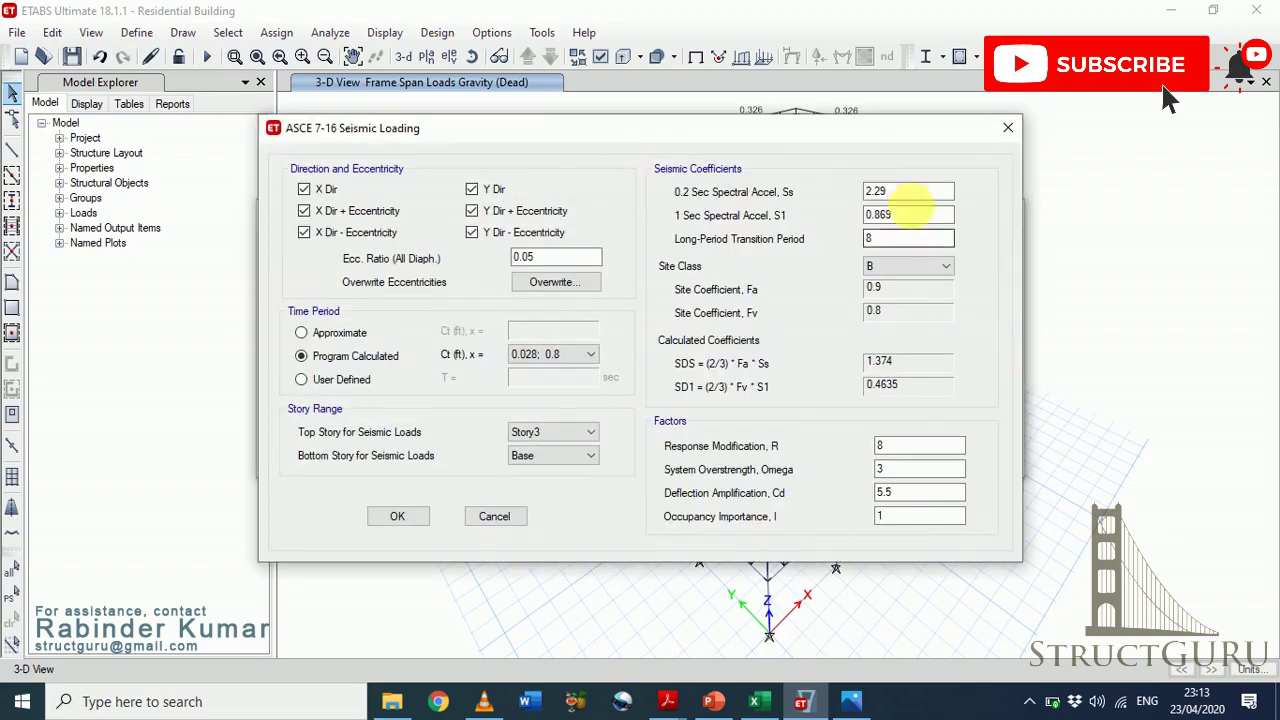
{"action": "left_click", "coordinate": [322, 208]}
{"action": "left_click", "coordinate": [318, 192]}
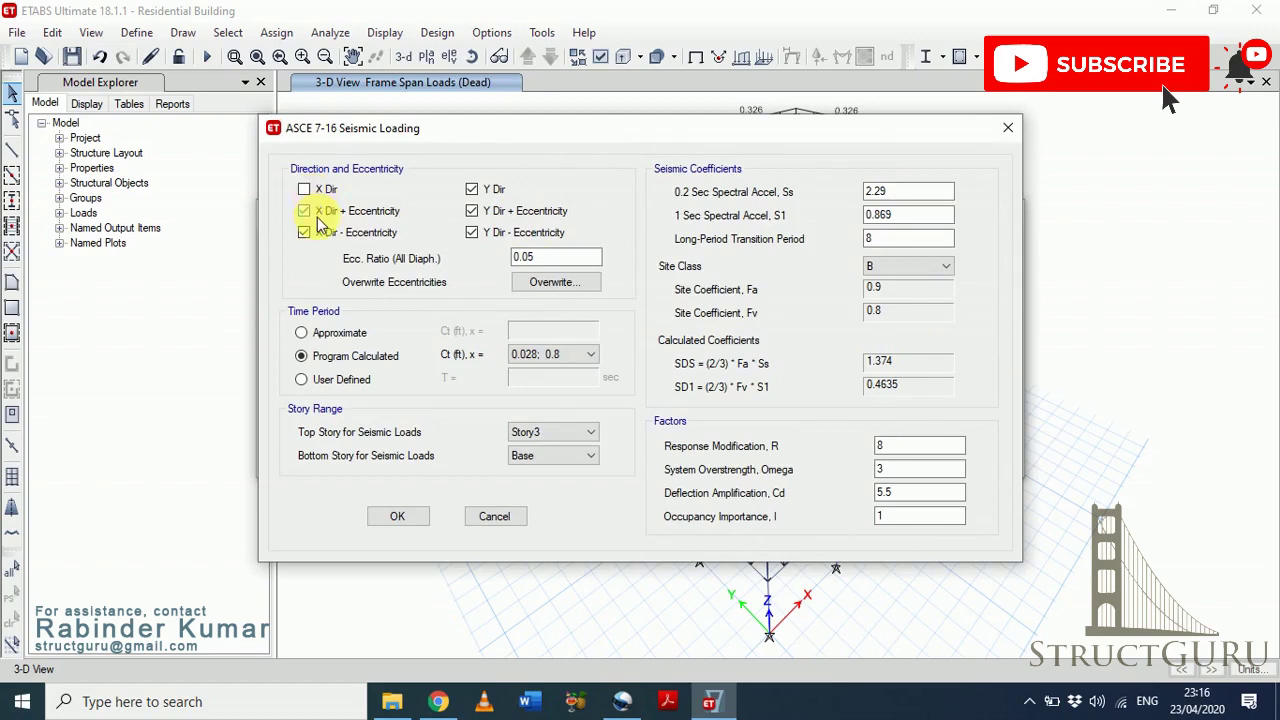
{"action": "left_click", "coordinate": [320, 230]}
{"action": "left_click", "coordinate": [487, 213]}
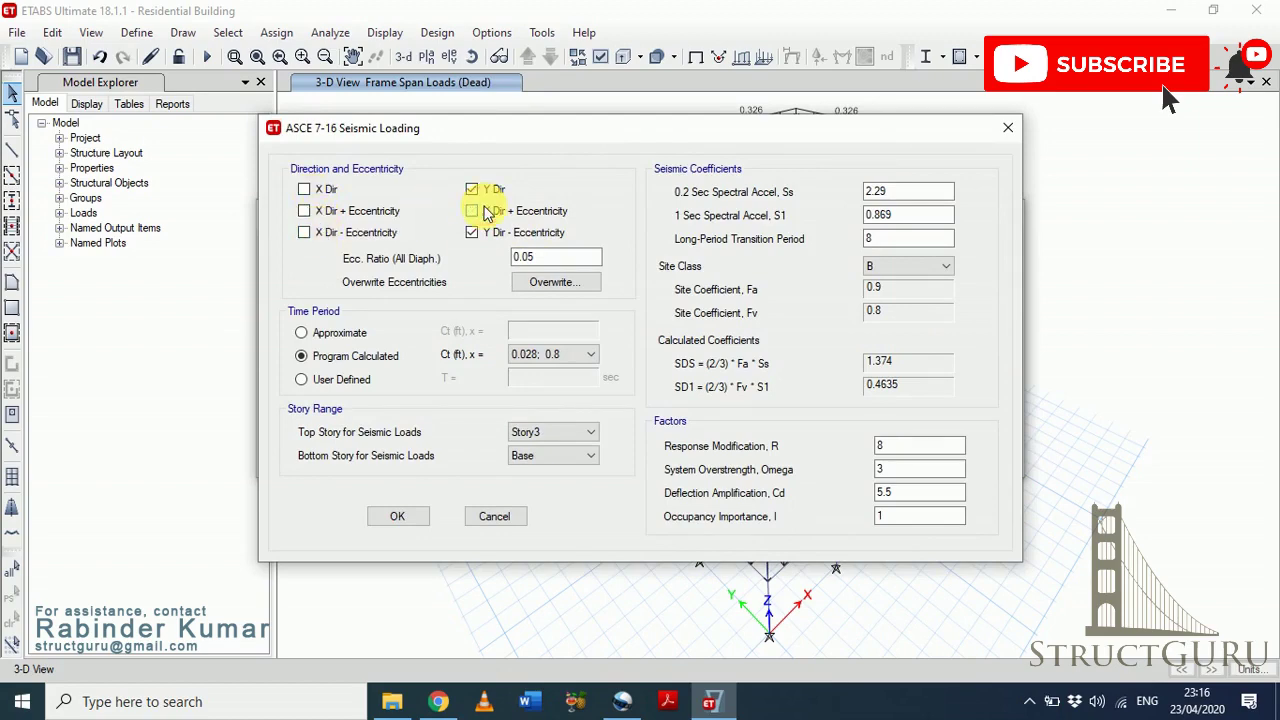
{"action": "left_click", "coordinate": [486, 235]}
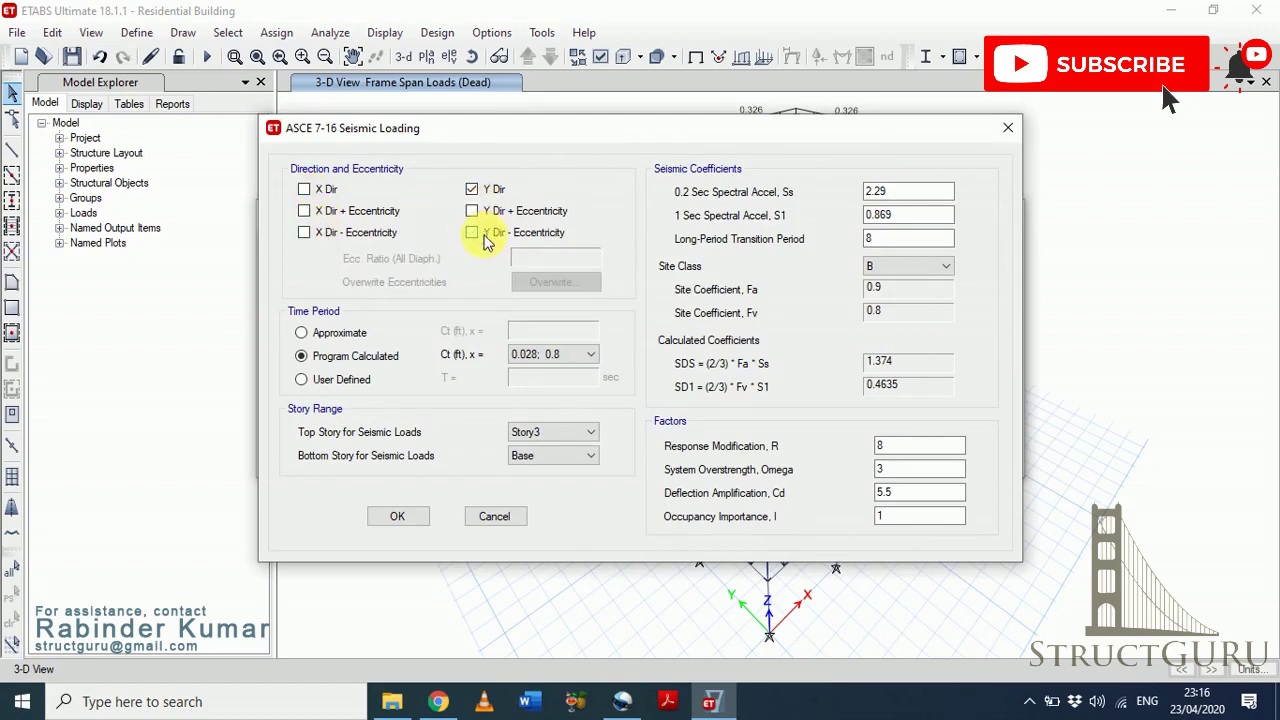
Set the EQy load's 0.2-second spectral acceleration Ss to 0.5 and its 1-second spectral acceleration S1 to 0.2
{"action": "left_click", "coordinate": [905, 192]}
{"action": "key", "text": "BackSpace"}
{"action": "type", "text": "5"}
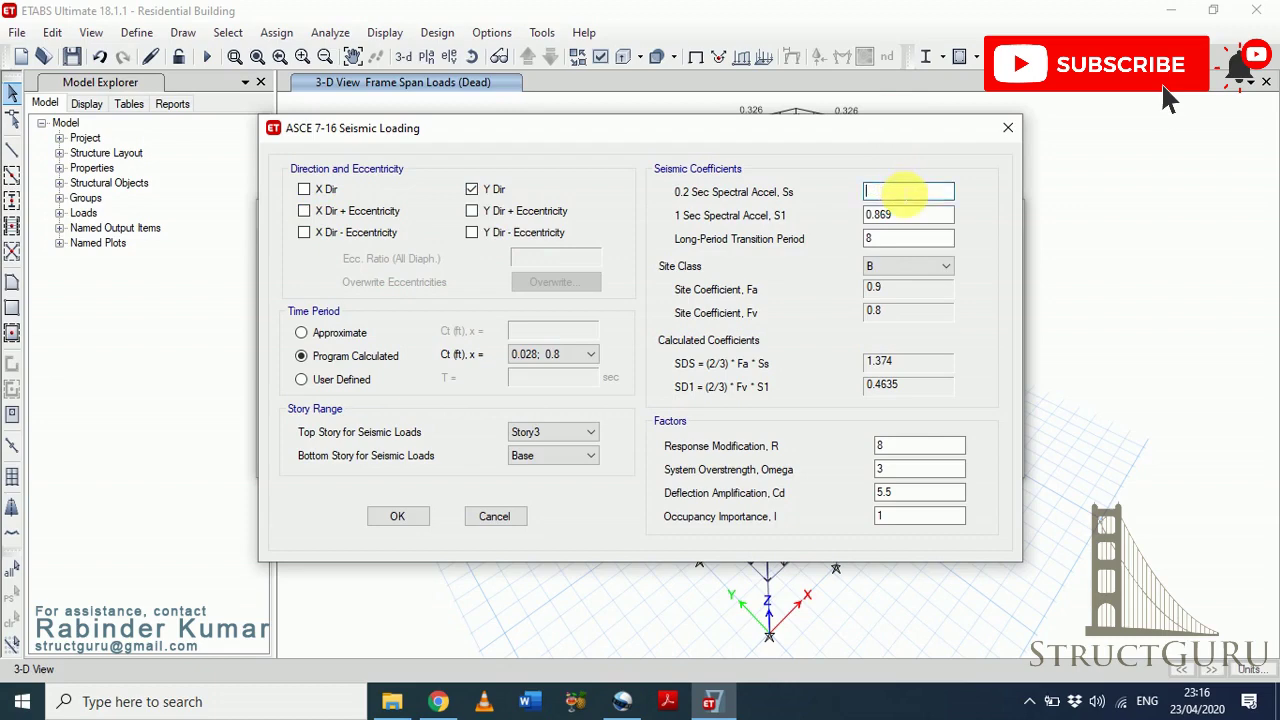
{"action": "type", "text": "0.5"}
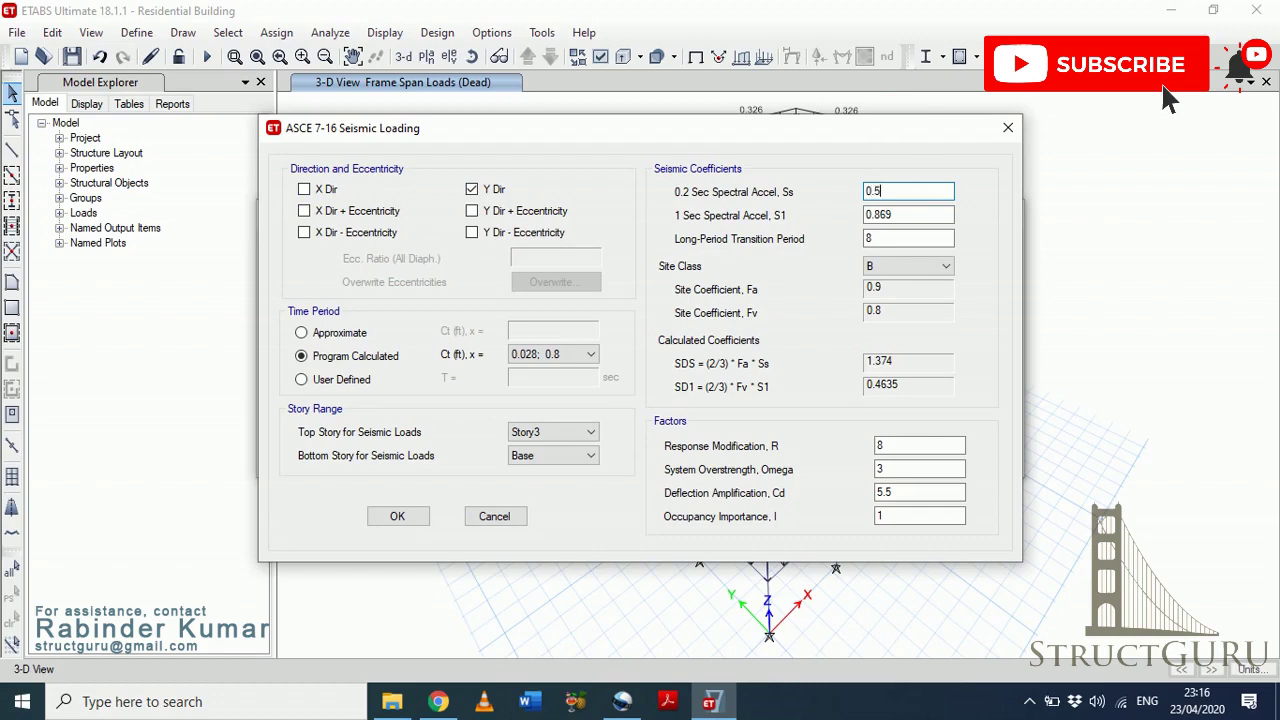
{"action": "key", "text": "Tab"}
{"action": "type", "text": "0"}
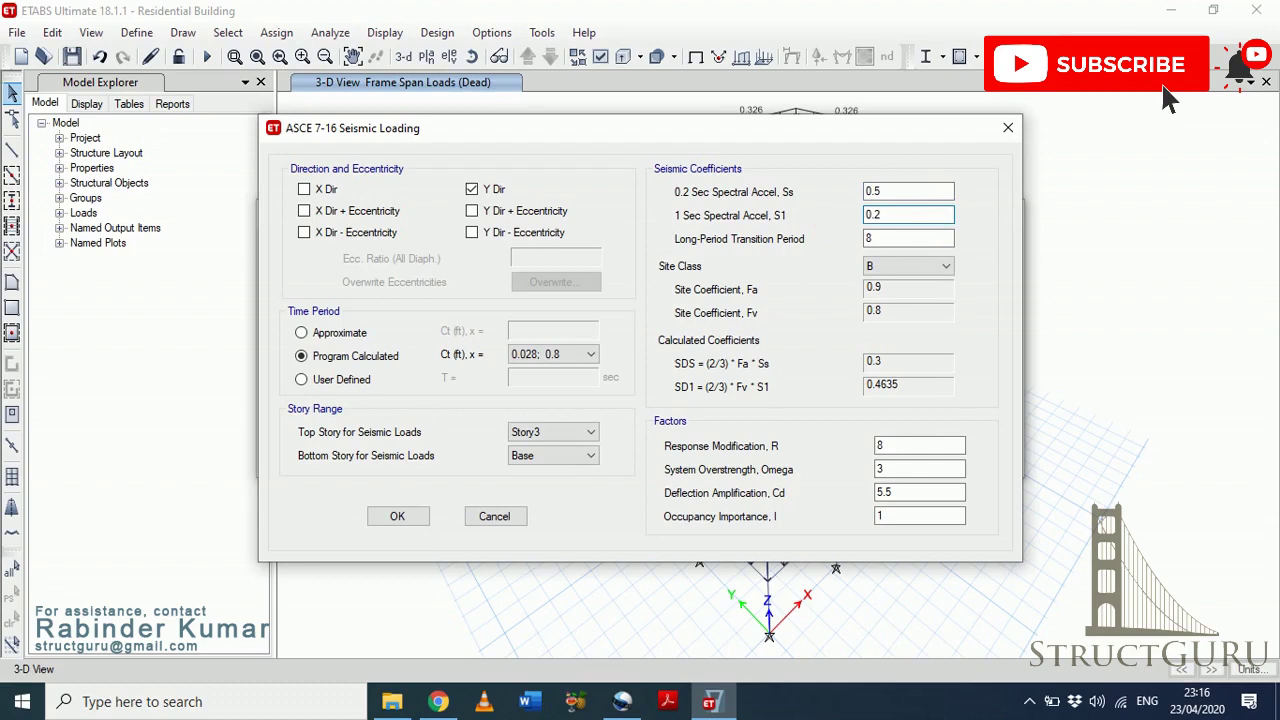
Set the EQy load's response modification R to 5 and deflection amplification Cd to 4.5, and accept the load pattern definitions
{"action": "double_click", "coordinate": [933, 449]}
{"action": "type", "text": "5"}
{"action": "double_click", "coordinate": [880, 493]}
{"action": "type", "text": "4.5"}
{"action": "left_click", "coordinate": [397, 516]}
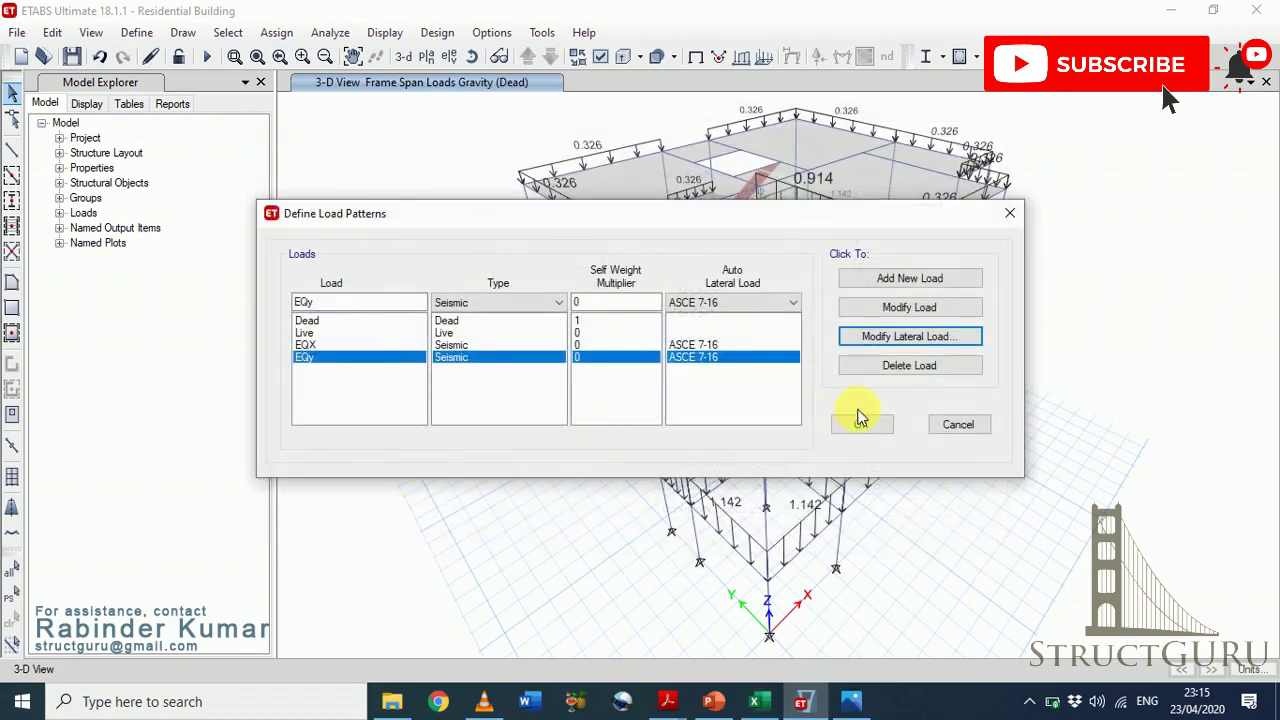
{"action": "left_click", "coordinate": [864, 426]}
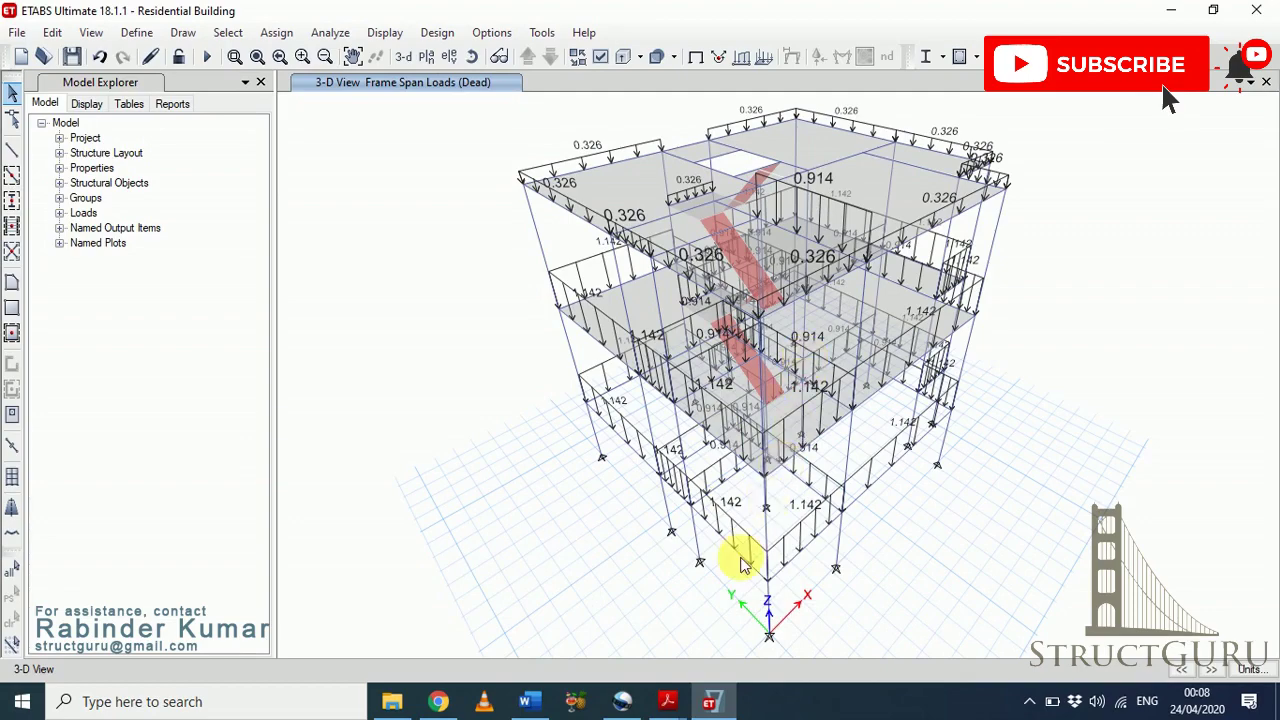
Switch to the ASCE 7-16 PDF in Acrobat Reader, follow the Section 12.7.2 reference, and examine the effective seismic weight requirements
{"action": "mouse_move", "coordinate": [670, 708]}
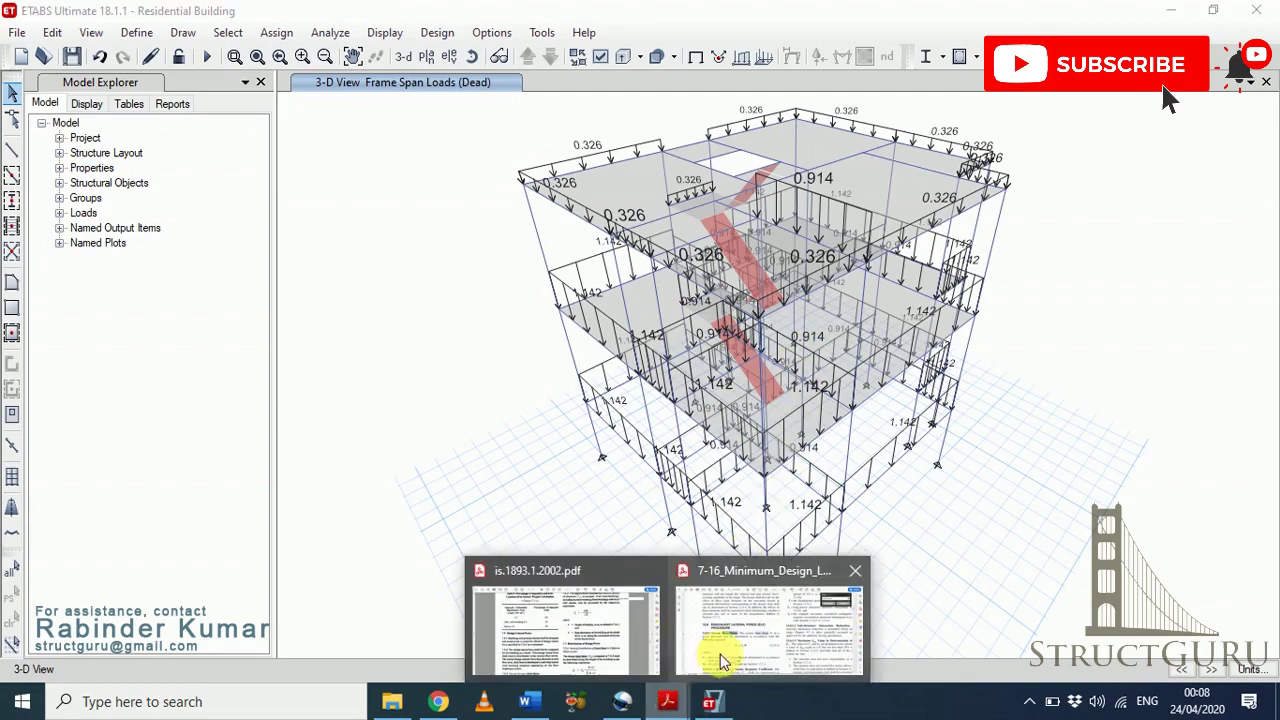
{"action": "left_click", "coordinate": [740, 628]}
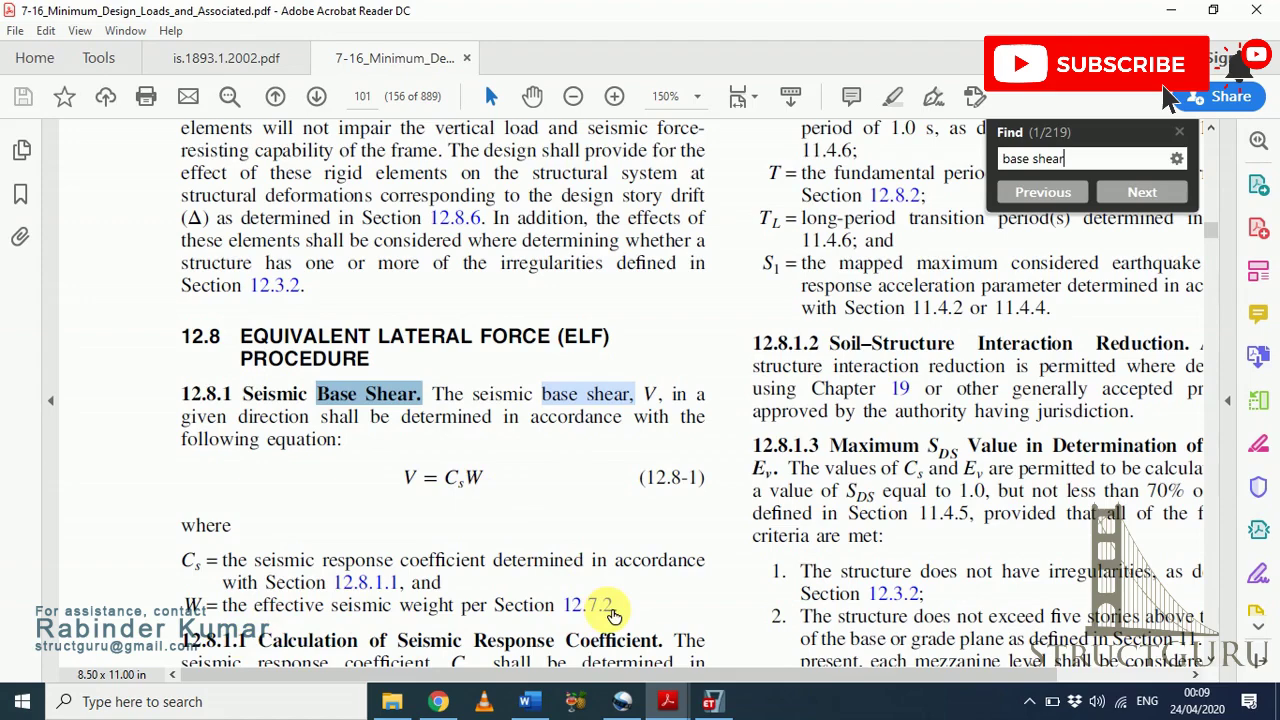
{"action": "left_click", "coordinate": [608, 607]}
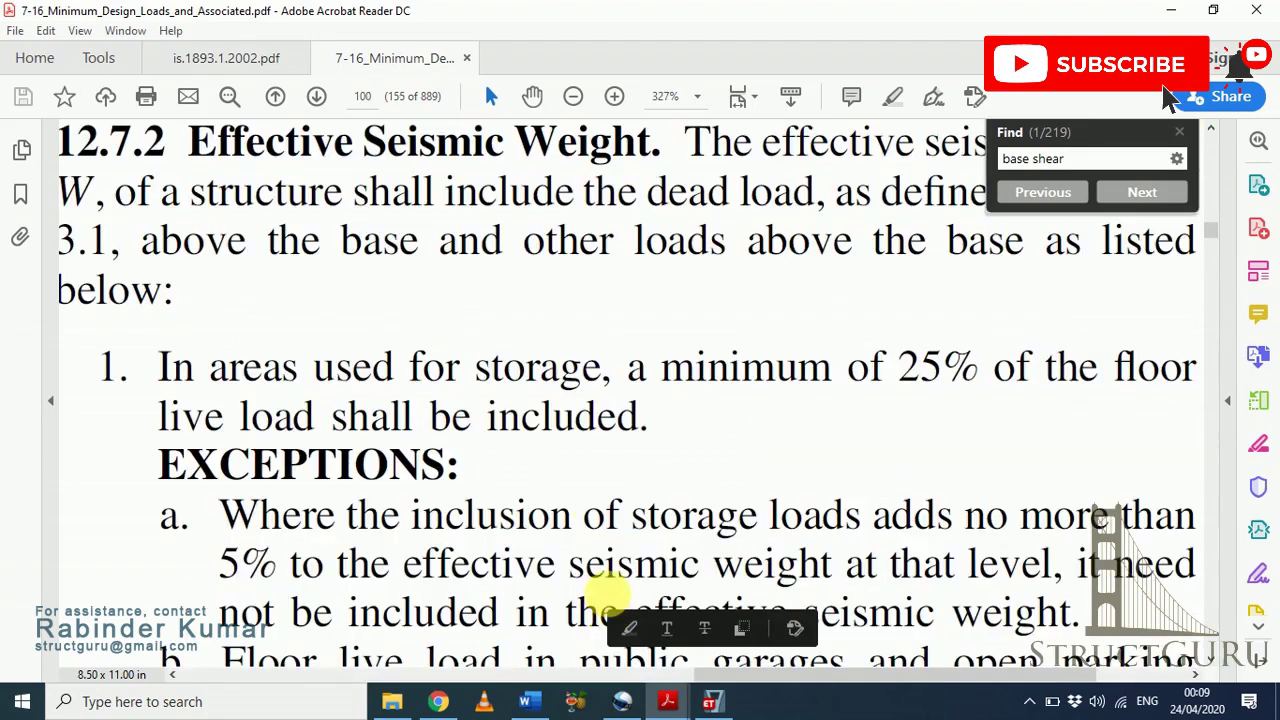
{"action": "scroll", "coordinate": [598, 513], "scroll_direction": "down", "scroll_amount": 1, "text": "ctrl"}
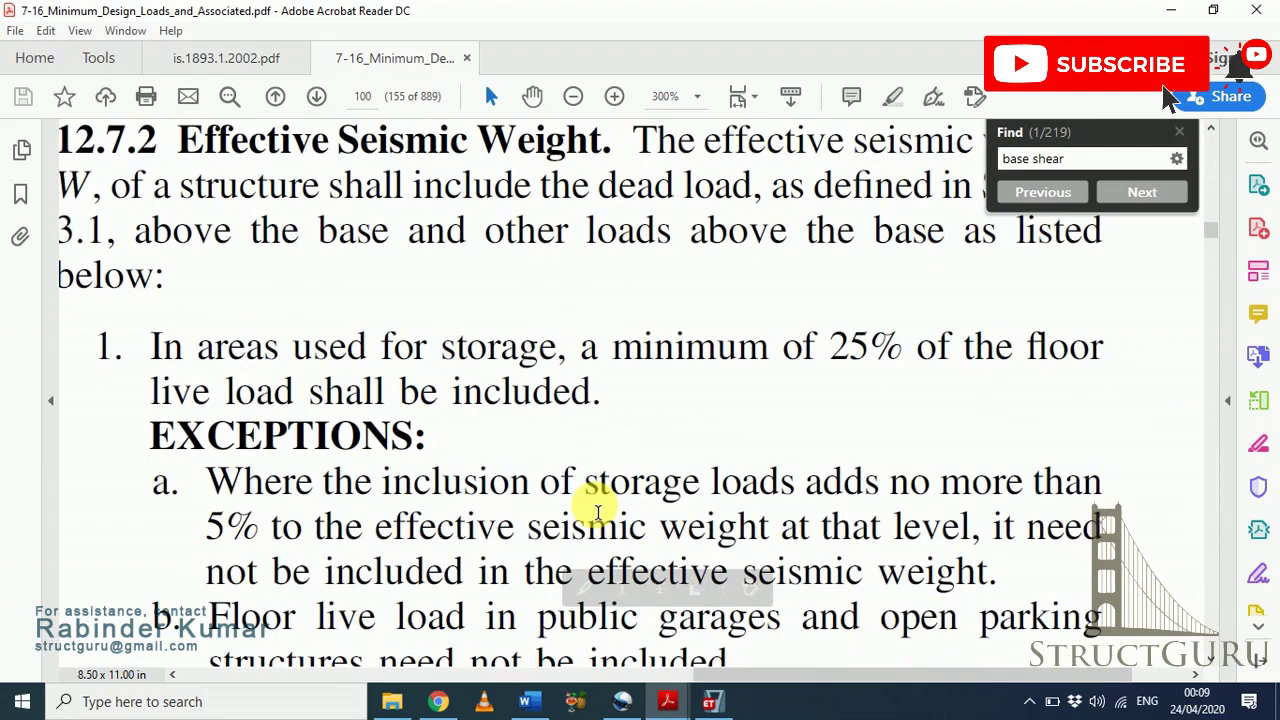
{"action": "scroll", "coordinate": [598, 513], "scroll_direction": "down", "scroll_amount": 2, "text": "ctrl"}
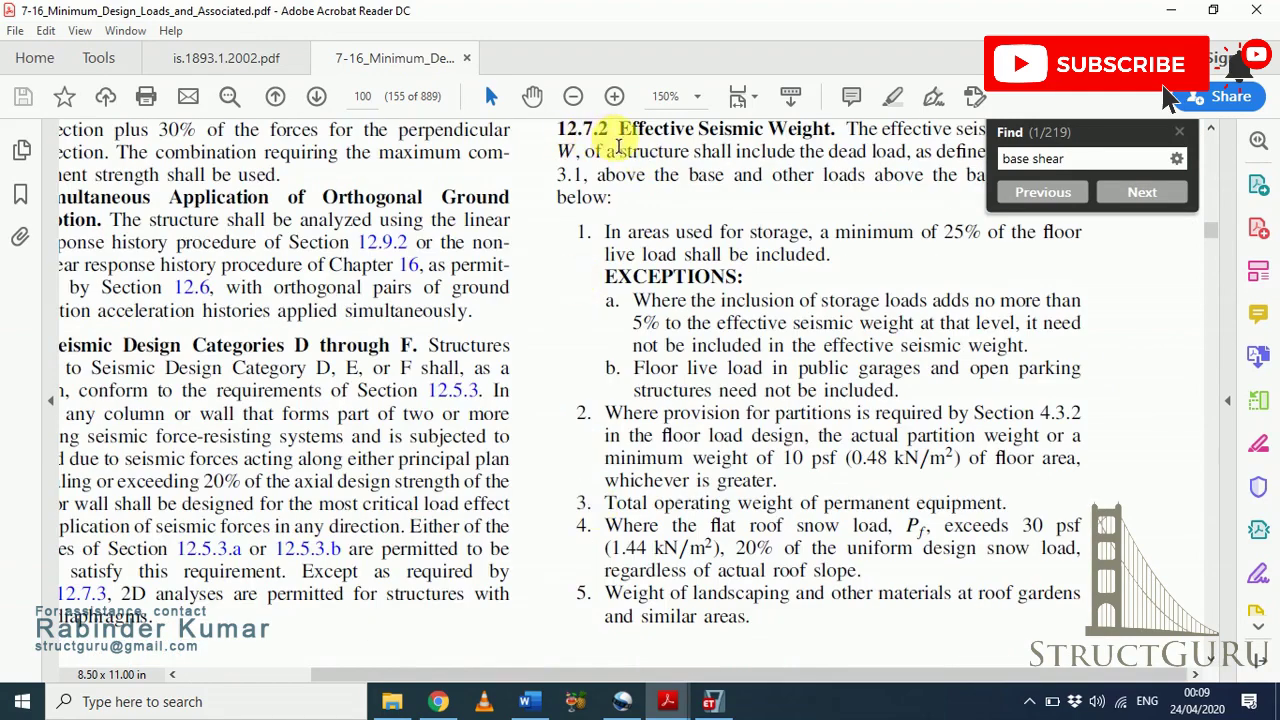
{"action": "left_click", "coordinate": [1258, 140]}
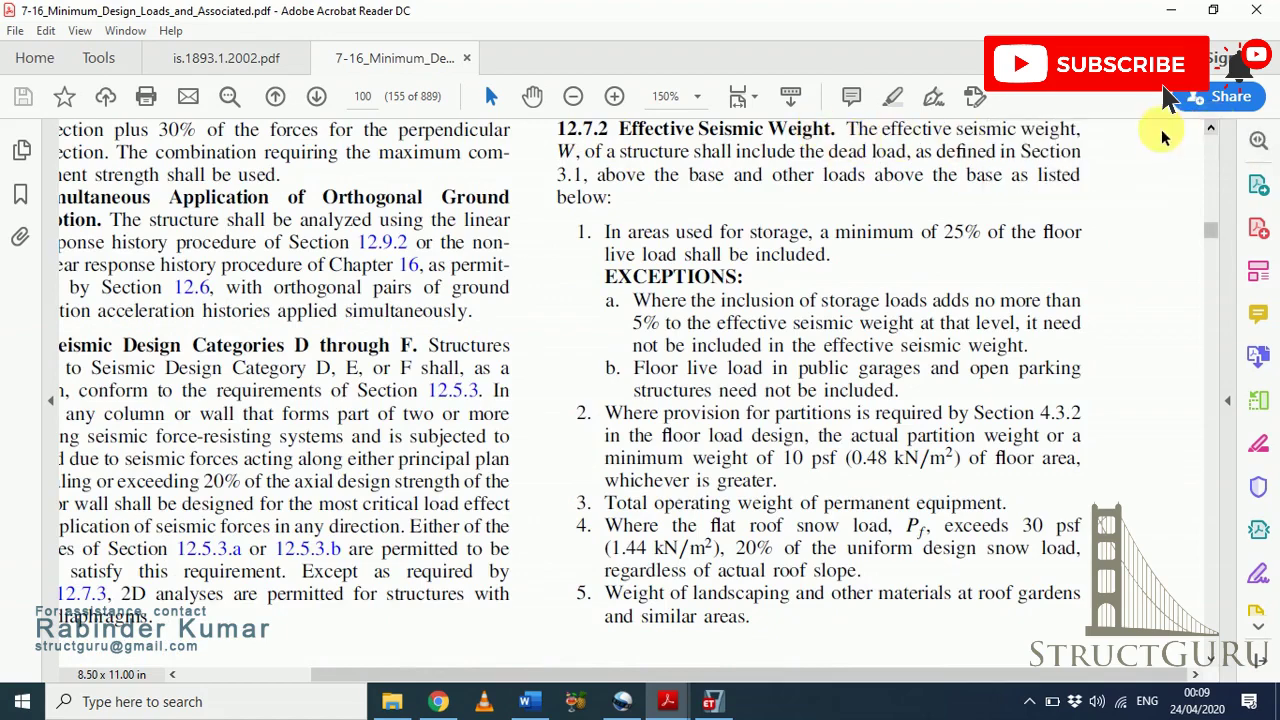
{"action": "left_click", "coordinate": [1211, 129]}
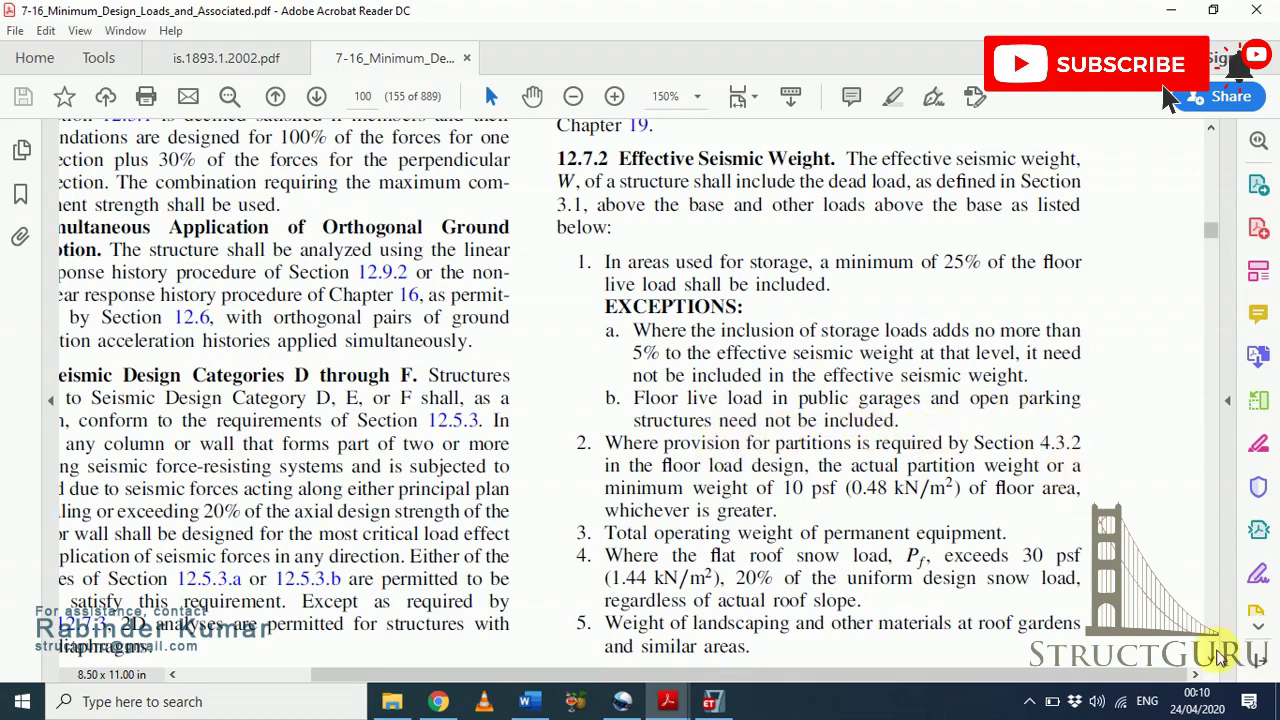
{"action": "scroll", "coordinate": [1220, 660], "scroll_direction": "down", "scroll_amount": 2}
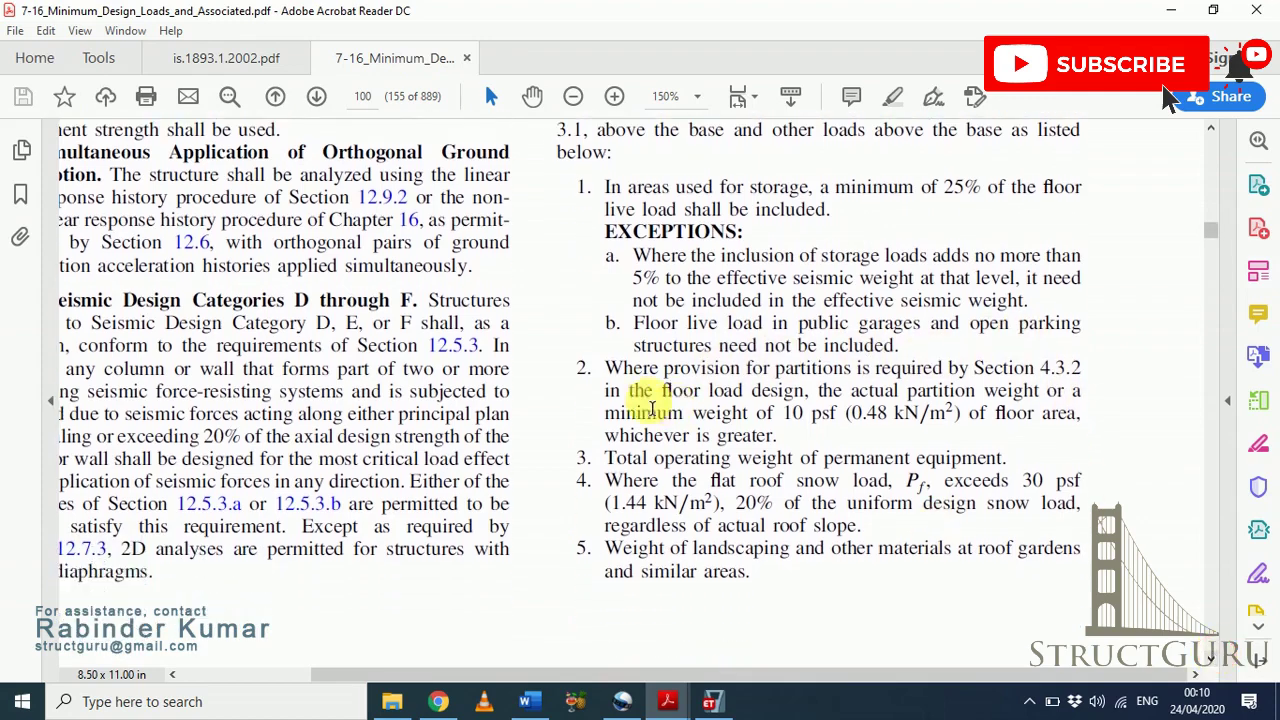